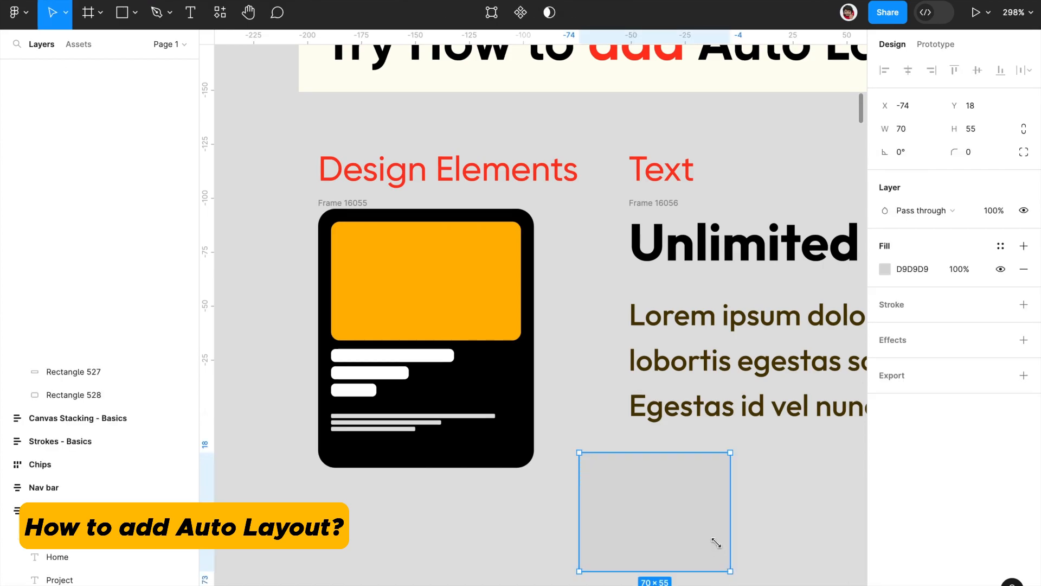
Step: Fill the new 70 × 55 rectangle with white (FFFFFF) and place a duplicate beside it
{"action": "left_click", "coordinate": [707, 499]}
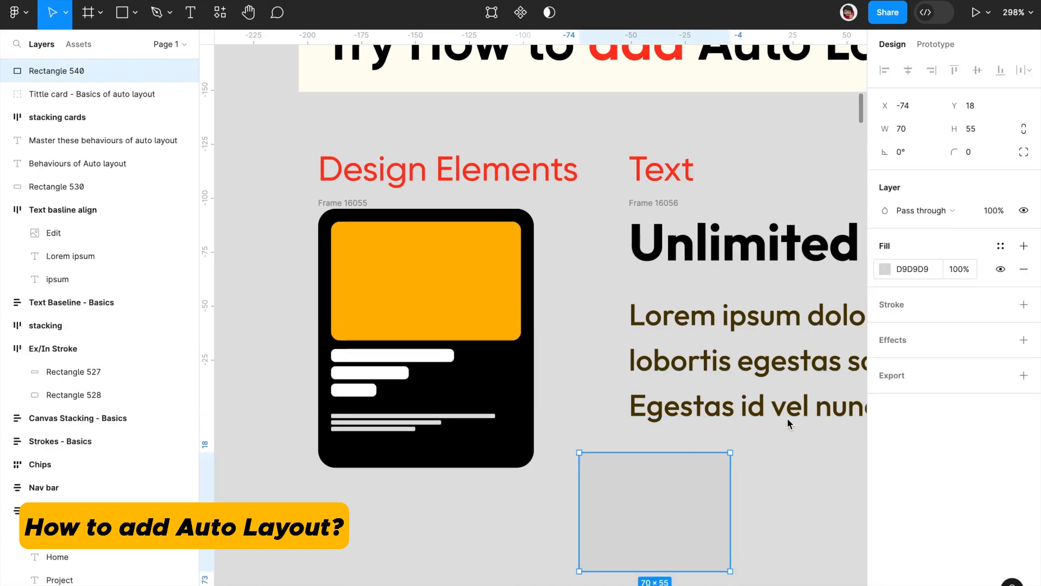
{"action": "left_click", "coordinate": [884, 270]}
{"action": "left_click_drag", "start_coordinate": [742, 352], "coordinate": [600, 229]}
{"action": "left_click", "coordinate": [660, 504]}
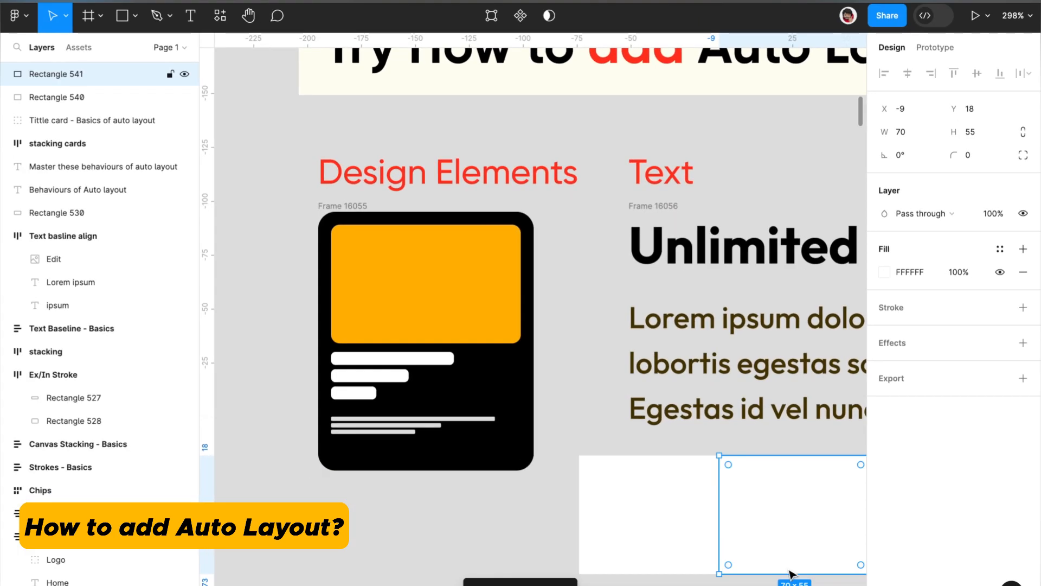
Step: Leave a gap of 7 between the two white rectangles and wrap both in one auto layout frame
{"action": "left_click", "coordinate": [645, 507], "text": "shift"}
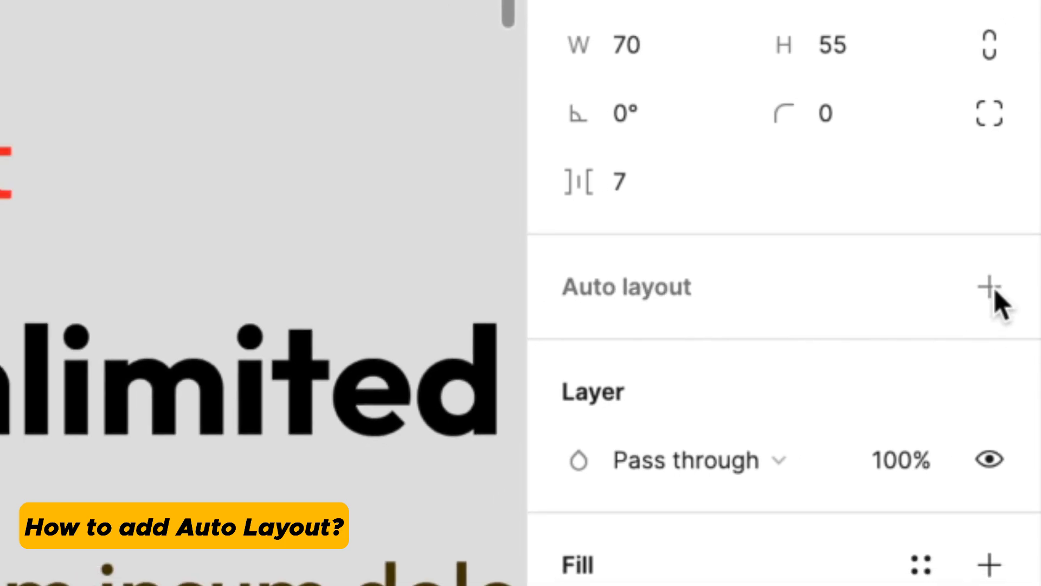
{"action": "left_click", "coordinate": [985, 298]}
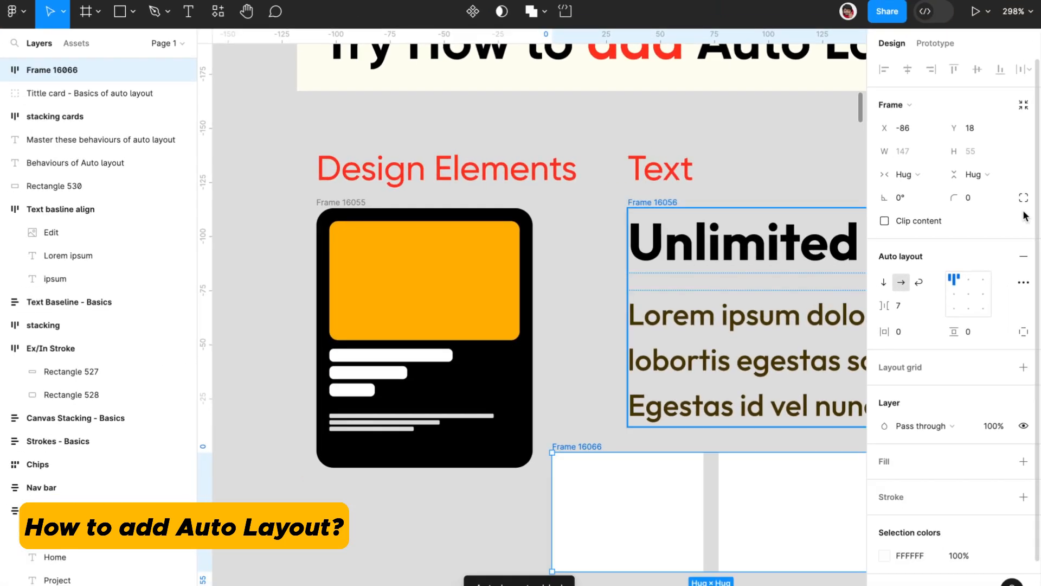
{"action": "key", "text": "ctrl+z"}
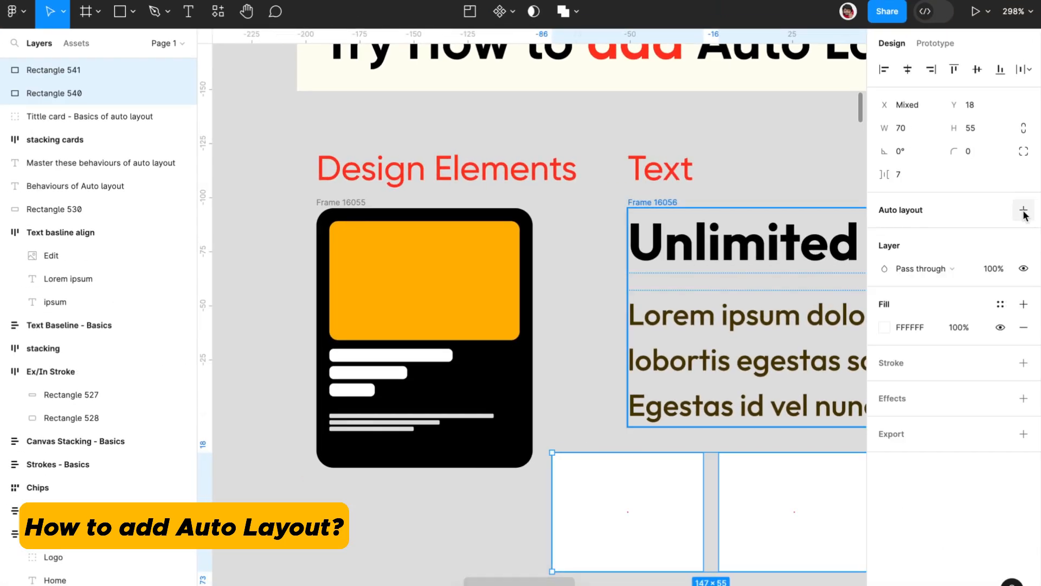
{"action": "left_click", "coordinate": [1023, 211]}
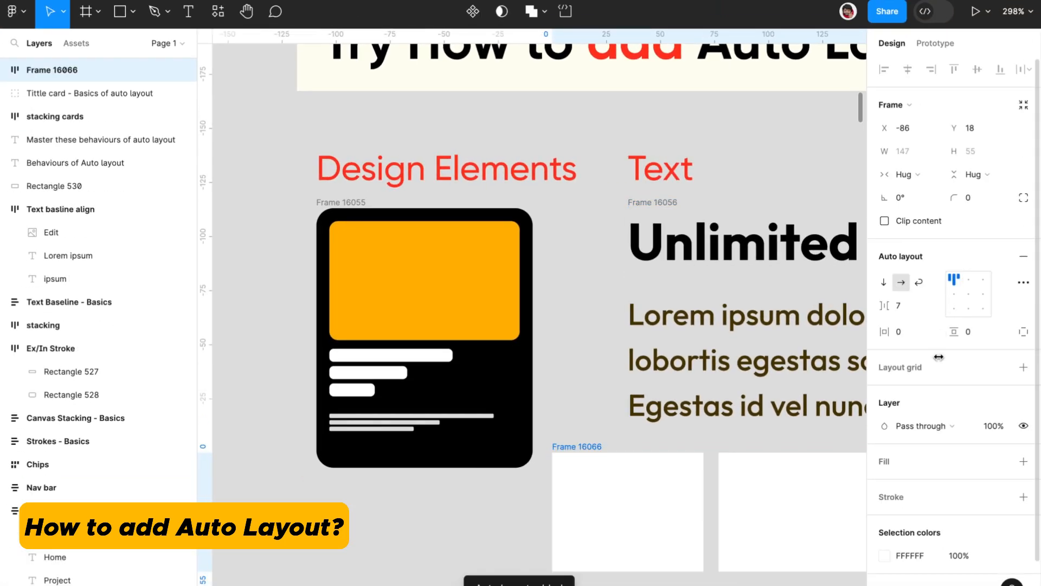
Step: Examine the Card in the Nested components section, including its heading-bar frame, its text-line frame and the card as a whole
{"action": "scroll", "coordinate": [790, 535], "scroll_direction": "down", "scroll_amount": 3}
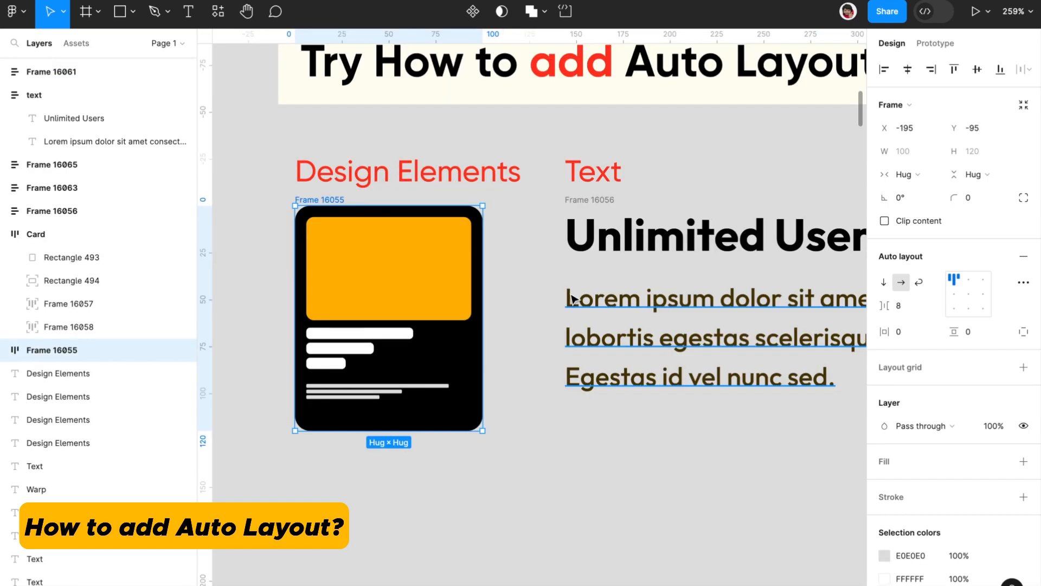
{"action": "scroll", "coordinate": [572, 299], "scroll_direction": "down", "scroll_amount": 1}
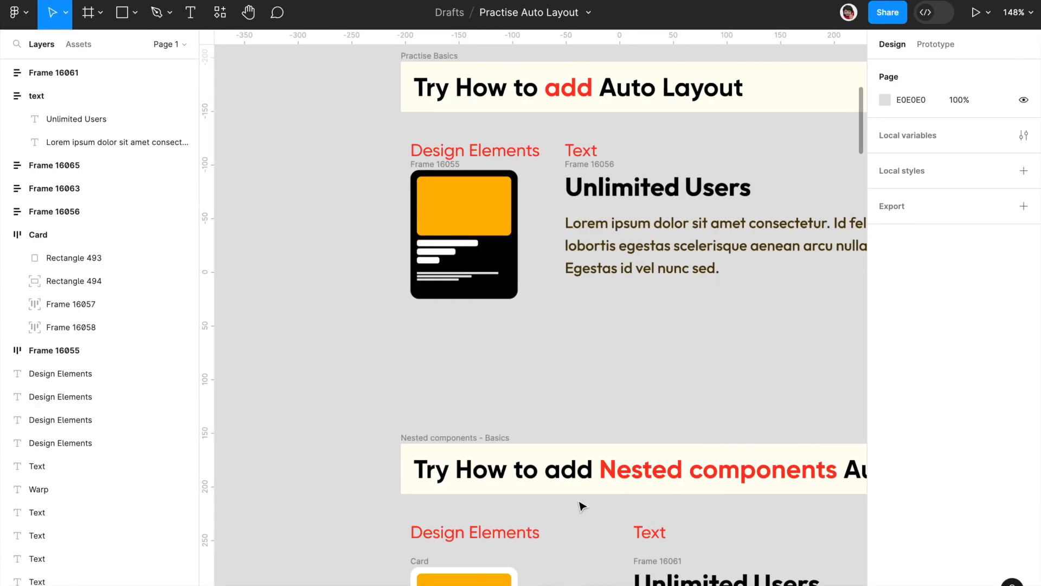
{"action": "scroll", "coordinate": [581, 506], "scroll_direction": "up", "scroll_amount": 1}
{"action": "scroll", "coordinate": [581, 505], "scroll_direction": "down", "scroll_amount": 3}
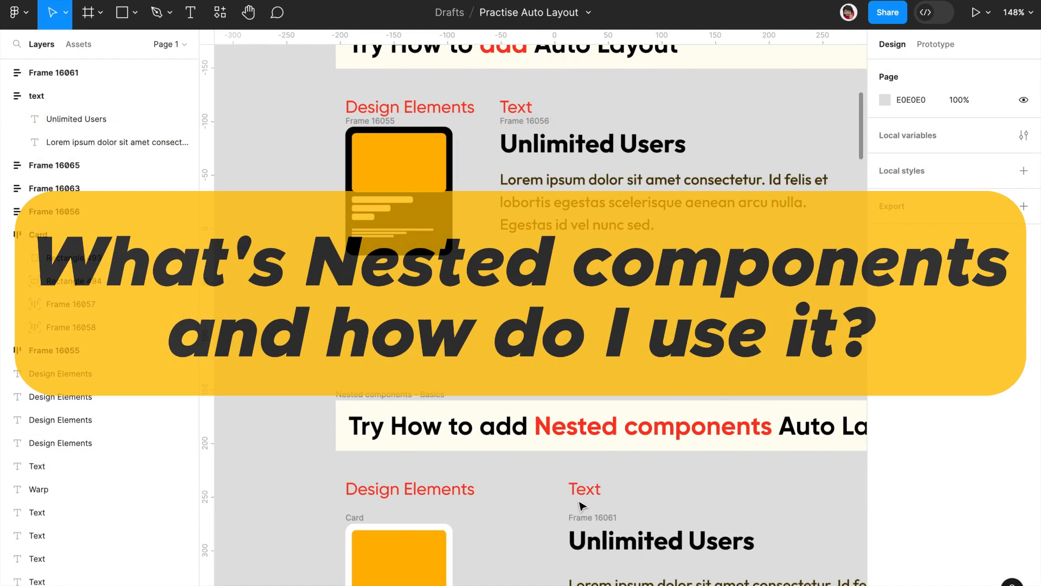
{"action": "scroll", "coordinate": [581, 506], "scroll_direction": "down", "scroll_amount": 5}
{"action": "scroll", "coordinate": [582, 506], "scroll_direction": "up", "scroll_amount": 4}
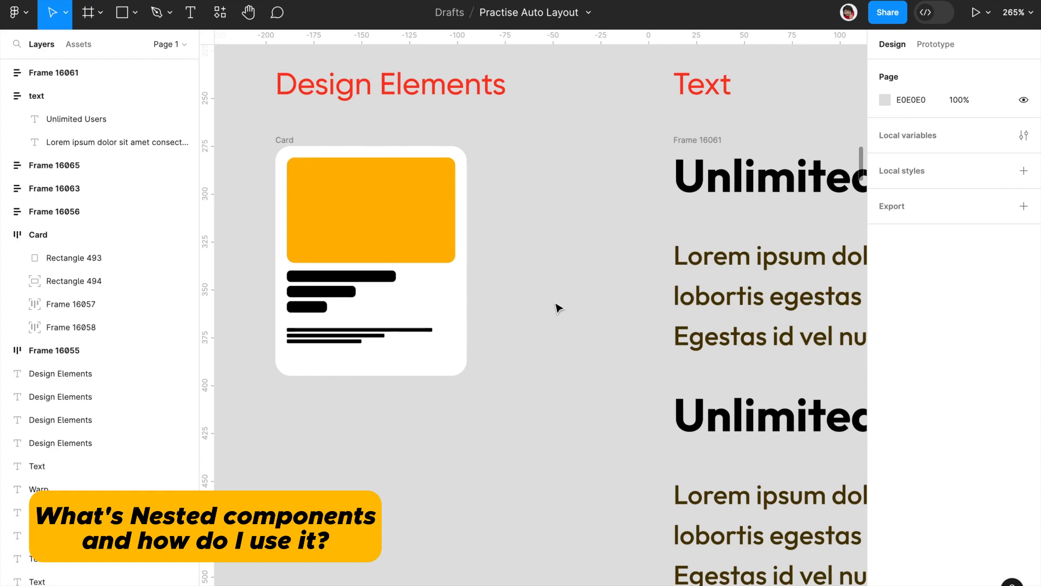
{"action": "scroll", "coordinate": [559, 308], "scroll_direction": "up", "scroll_amount": 2}
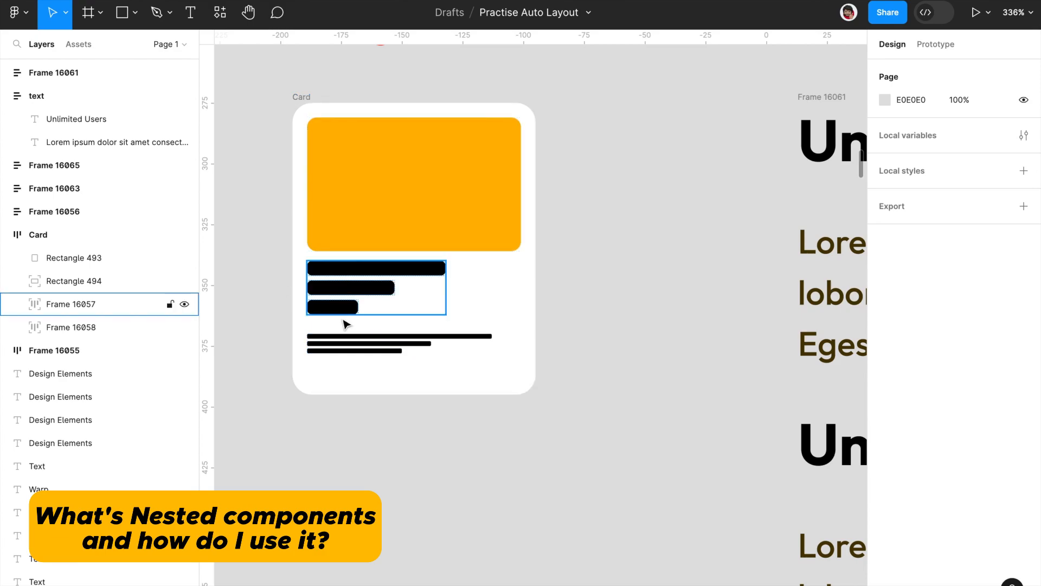
{"action": "left_click", "coordinate": [347, 279]}
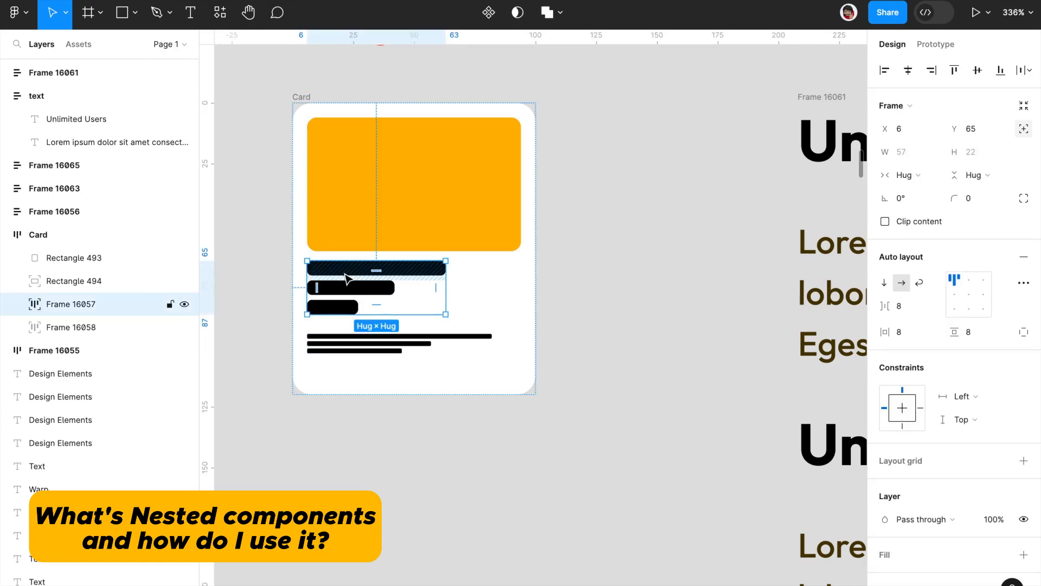
{"action": "left_click", "coordinate": [333, 348]}
{"action": "left_click", "coordinate": [306, 93]}
{"action": "left_click_drag", "start_coordinate": [252, 87], "coordinate": [635, 504]}
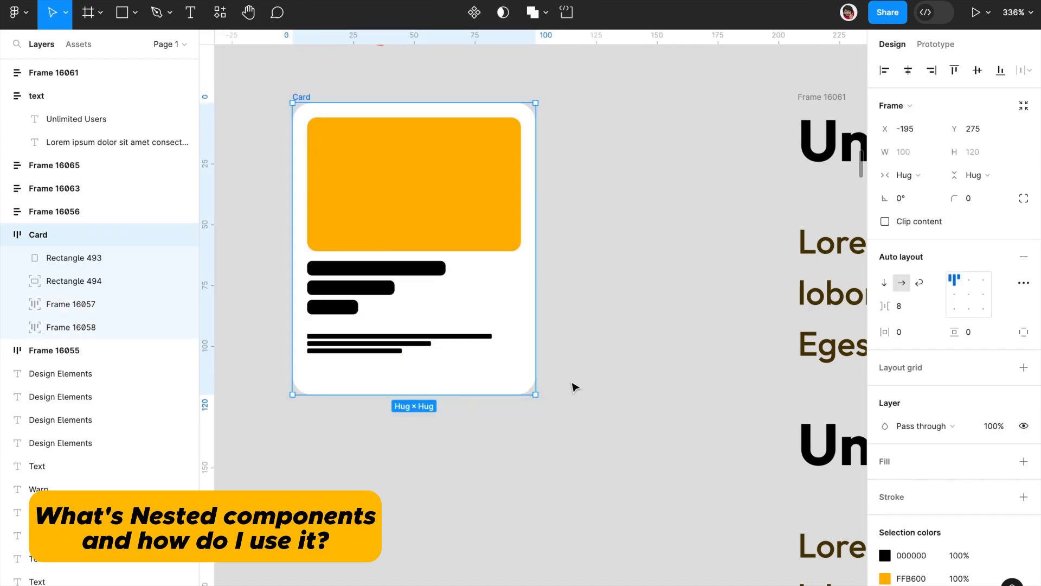
{"action": "left_click", "coordinate": [551, 201]}
Step: Inspect the two nested text frames inside Frame 16061 and the auto layout of the parent frame
{"action": "scroll", "coordinate": [551, 201], "scroll_direction": "right", "scroll_amount": 10}
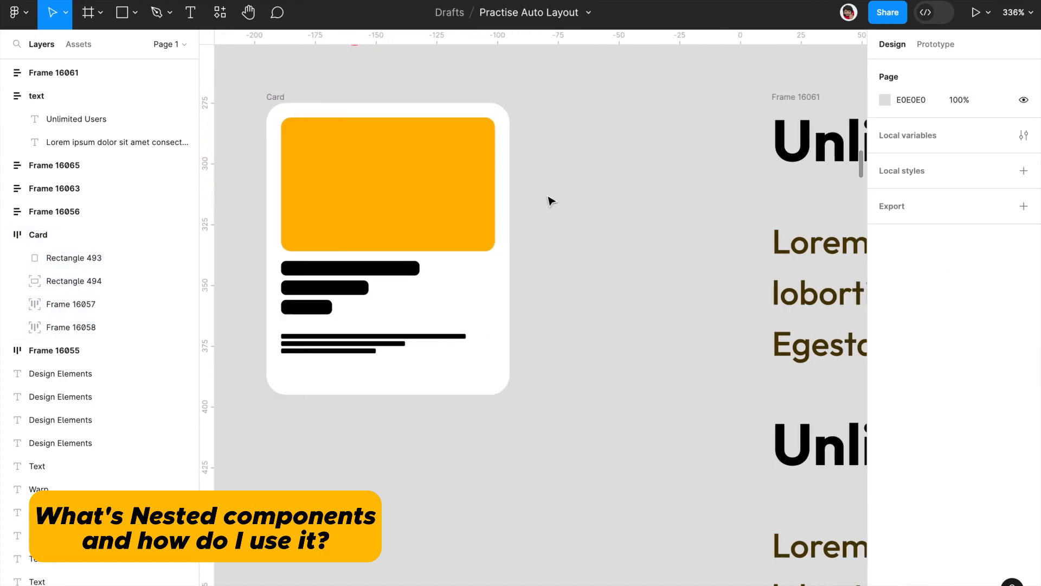
{"action": "scroll", "coordinate": [551, 200], "scroll_direction": "down", "scroll_amount": 5}
{"action": "left_click", "coordinate": [357, 163]}
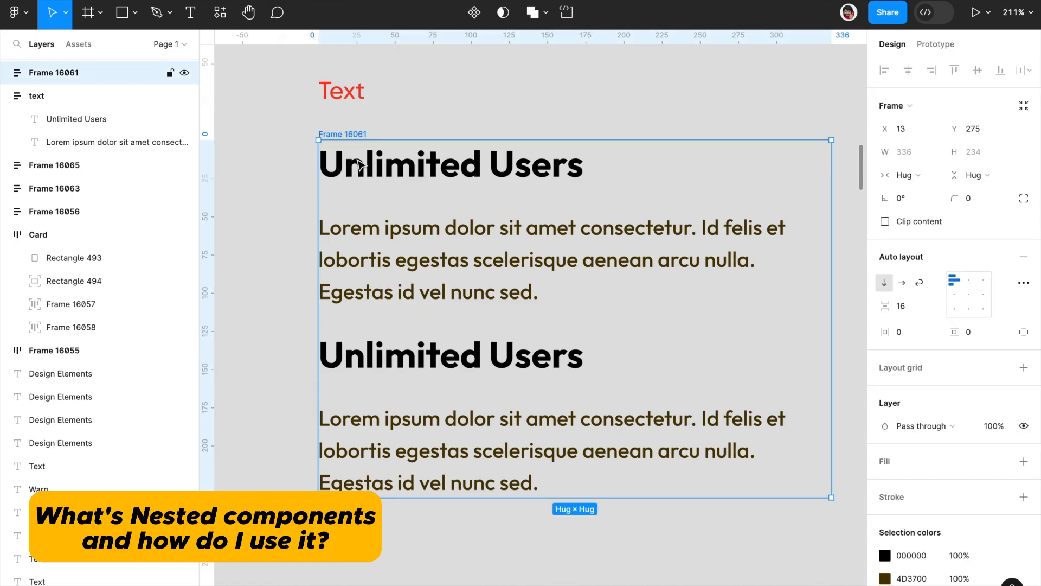
{"action": "left_click", "coordinate": [365, 252]}
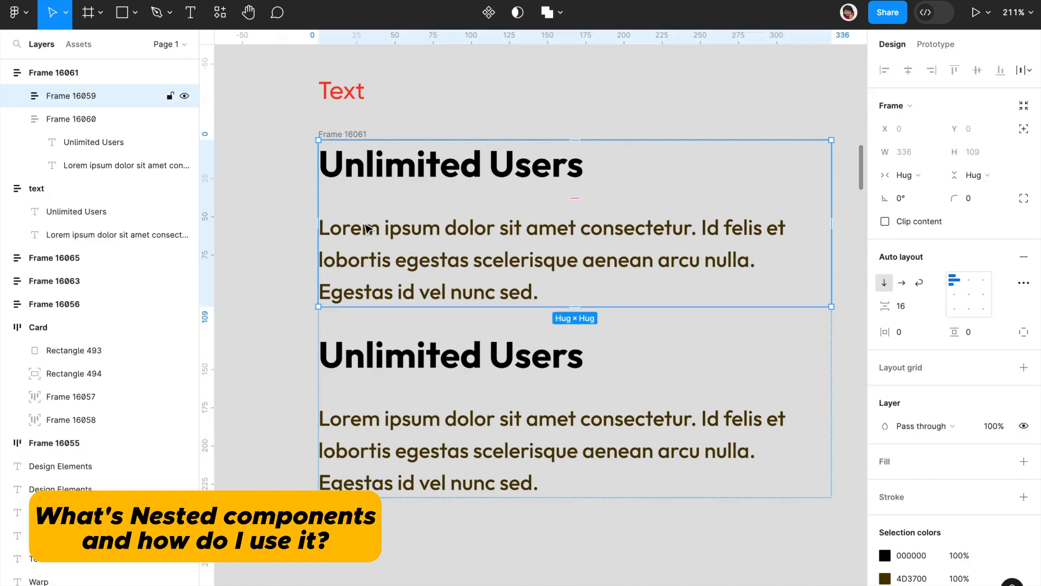
{"action": "left_click", "coordinate": [364, 362]}
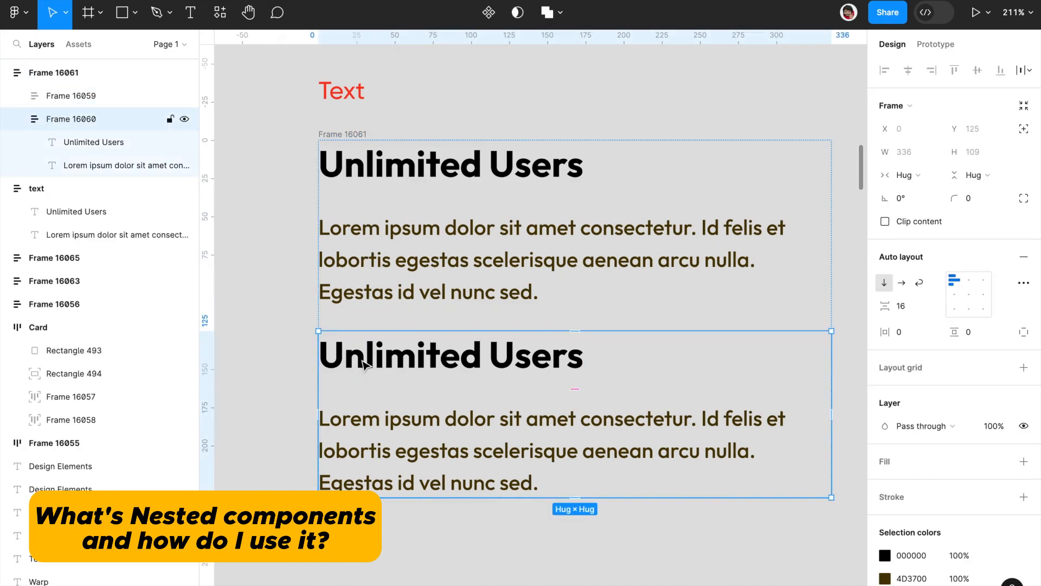
{"action": "left_click", "coordinate": [302, 113]}
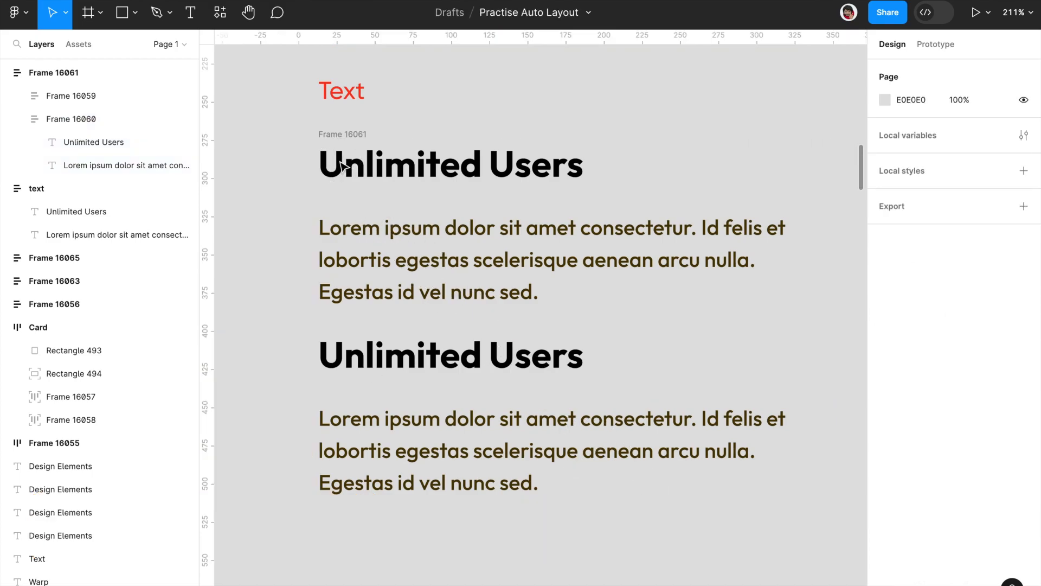
{"action": "left_click_drag", "start_coordinate": [302, 114], "coordinate": [833, 524]}
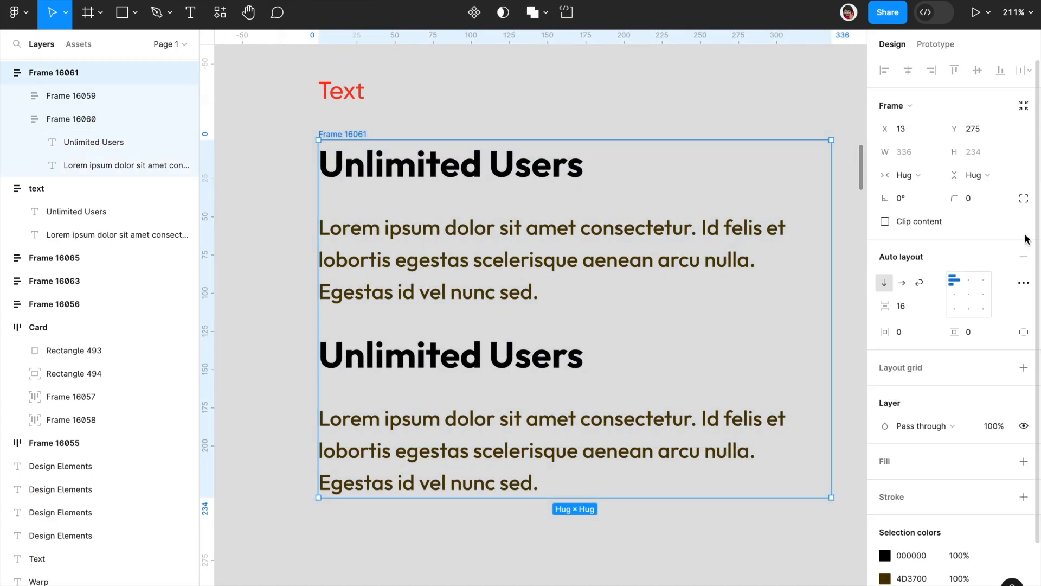
{"action": "left_click", "coordinate": [723, 107]}
Step: Switch the icon frame in the Directions section between horizontal and vertical direction, ending on vertical
{"action": "scroll", "coordinate": [723, 111], "scroll_direction": "down", "scroll_amount": 3}
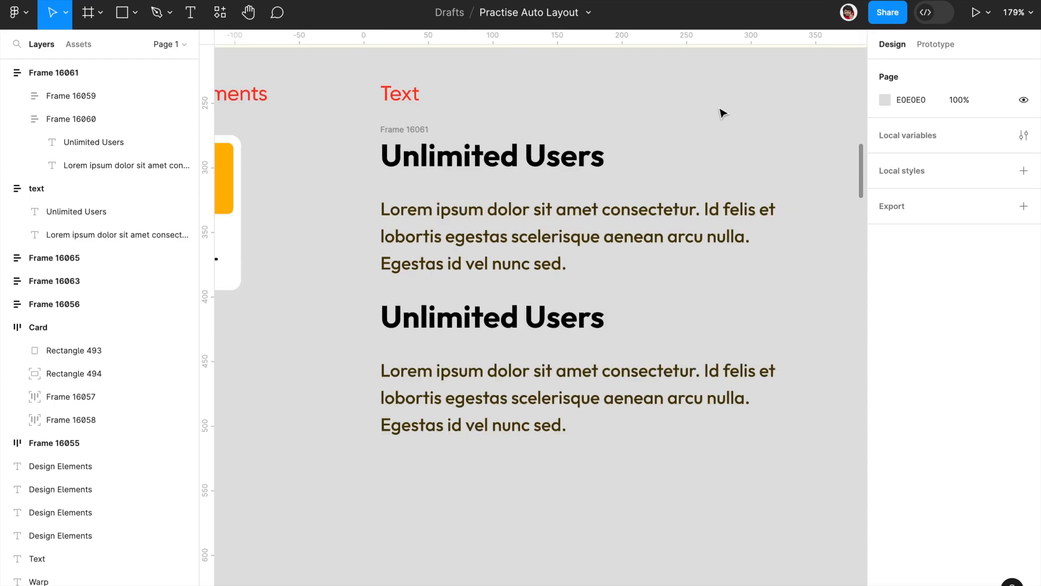
{"action": "scroll", "coordinate": [452, 224], "scroll_direction": "down", "scroll_amount": 3}
{"action": "scroll", "coordinate": [451, 224], "scroll_direction": "down", "scroll_amount": 4}
{"action": "scroll", "coordinate": [451, 223], "scroll_direction": "up", "scroll_amount": 2}
{"action": "scroll", "coordinate": [451, 224], "scroll_direction": "down", "scroll_amount": 1}
{"action": "scroll", "coordinate": [452, 223], "scroll_direction": "down", "scroll_amount": 2}
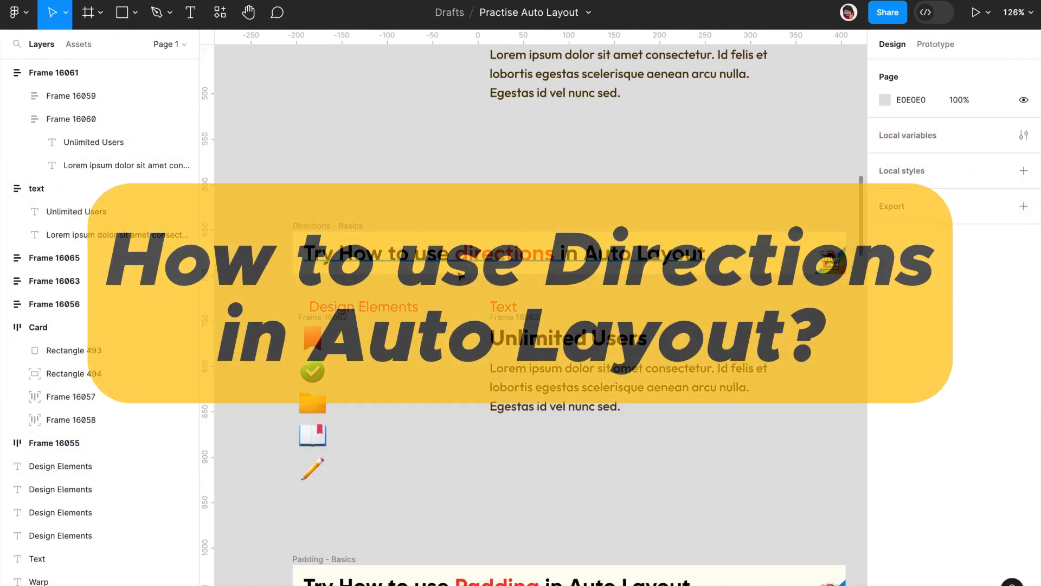
{"action": "scroll", "coordinate": [457, 265], "scroll_direction": "up", "scroll_amount": 4}
{"action": "scroll", "coordinate": [458, 270], "scroll_direction": "up", "scroll_amount": 4}
{"action": "scroll", "coordinate": [458, 270], "scroll_direction": "down", "scroll_amount": 3}
{"action": "scroll", "coordinate": [458, 270], "scroll_direction": "left", "scroll_amount": 3}
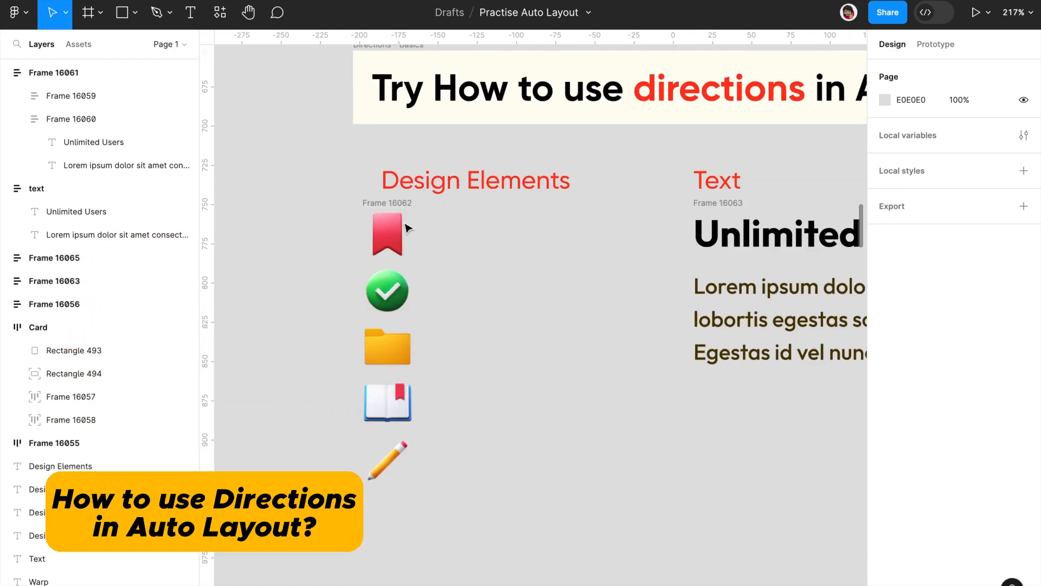
{"action": "left_click", "coordinate": [372, 204]}
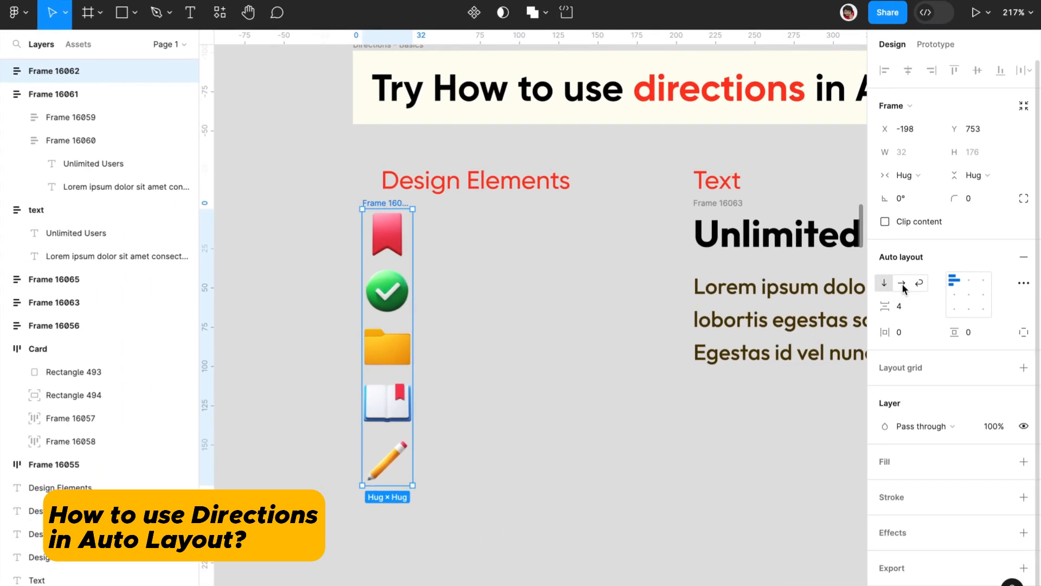
{"action": "left_click", "coordinate": [902, 283]}
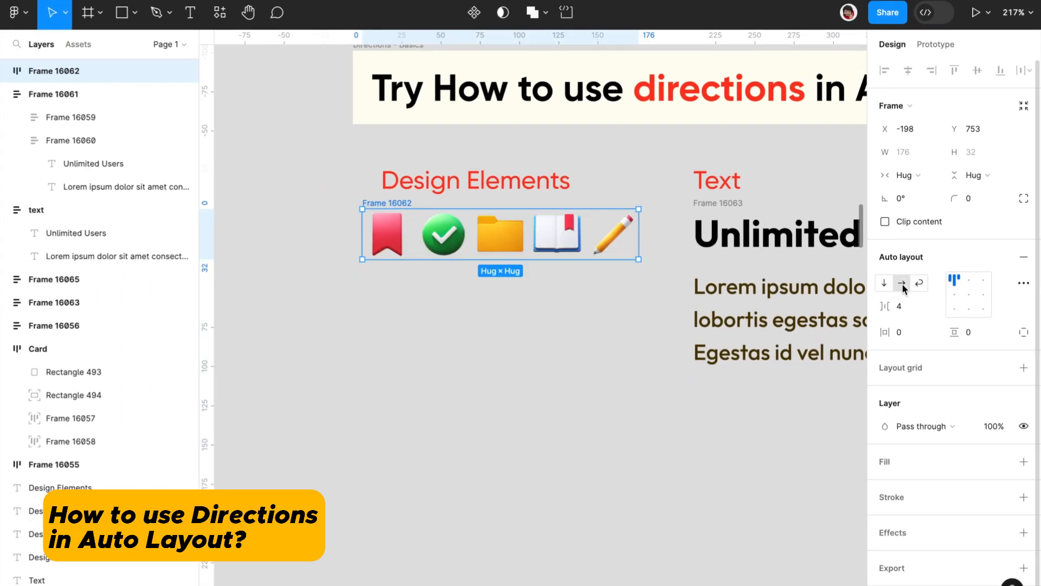
{"action": "left_click", "coordinate": [885, 283]}
{"action": "left_click", "coordinate": [898, 284]}
{"action": "left_click", "coordinate": [888, 285]}
Step: Try the horizontal direction on the text frame in the Directions section and return it to vertical
{"action": "scroll", "coordinate": [609, 327], "scroll_direction": "right", "scroll_amount": 7}
{"action": "left_click", "coordinate": [670, 402]}
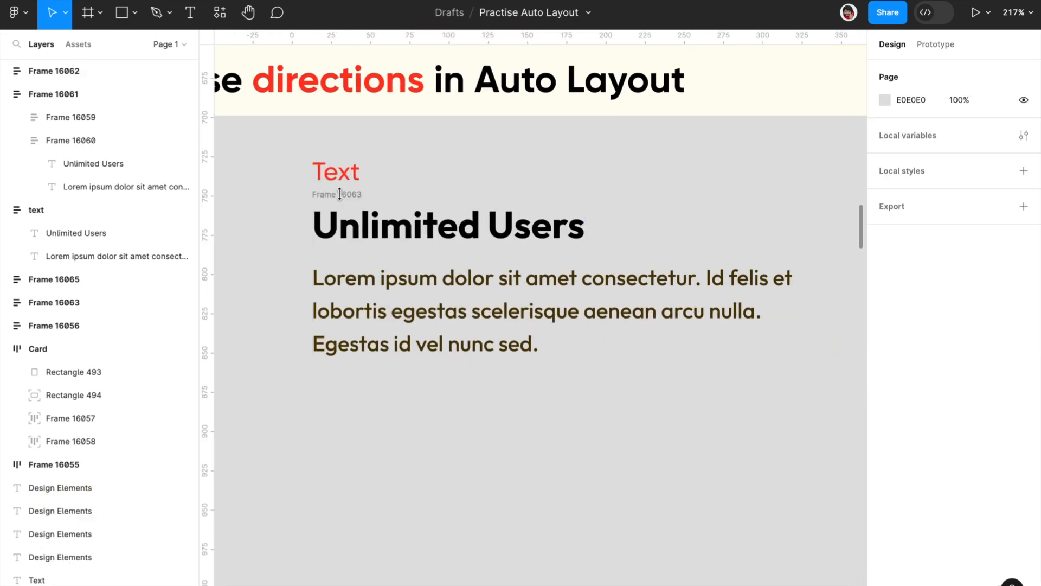
{"action": "left_click", "coordinate": [342, 195]}
{"action": "left_click", "coordinate": [901, 283]}
{"action": "left_click", "coordinate": [883, 283]}
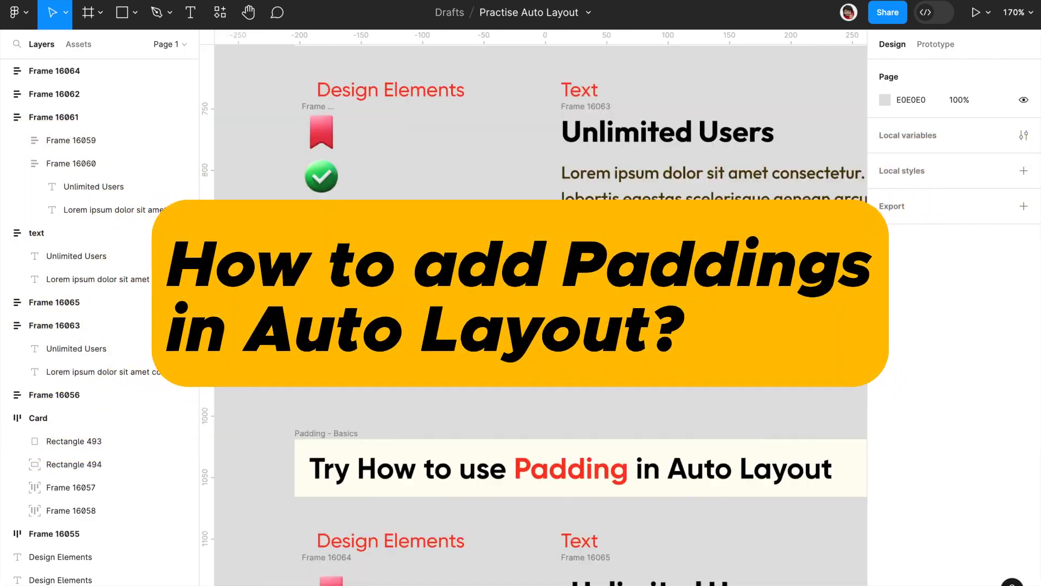
Step: Give the icon frame and the text frame in the Padding section a white fill
{"action": "scroll", "coordinate": [561, 262], "scroll_direction": "down", "scroll_amount": 5}
{"action": "scroll", "coordinate": [512, 374], "scroll_direction": "up", "scroll_amount": 3}
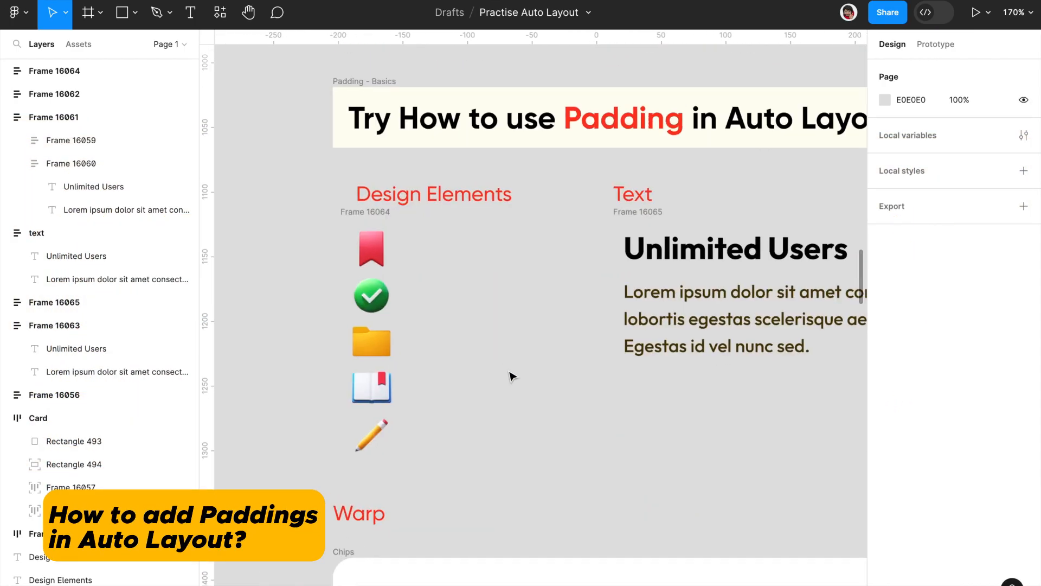
{"action": "left_click", "coordinate": [313, 178]}
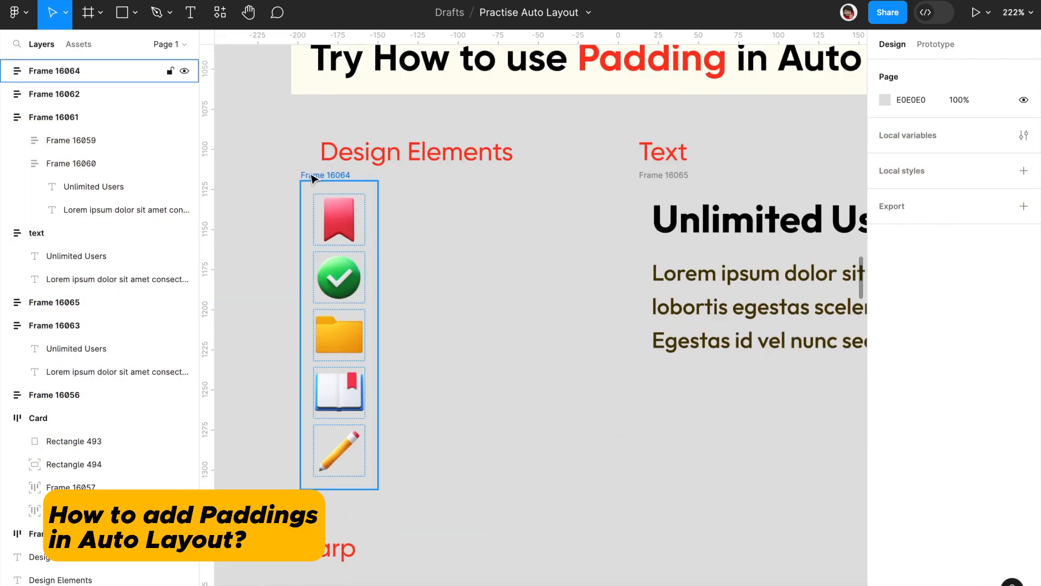
{"action": "left_click", "coordinate": [313, 178]}
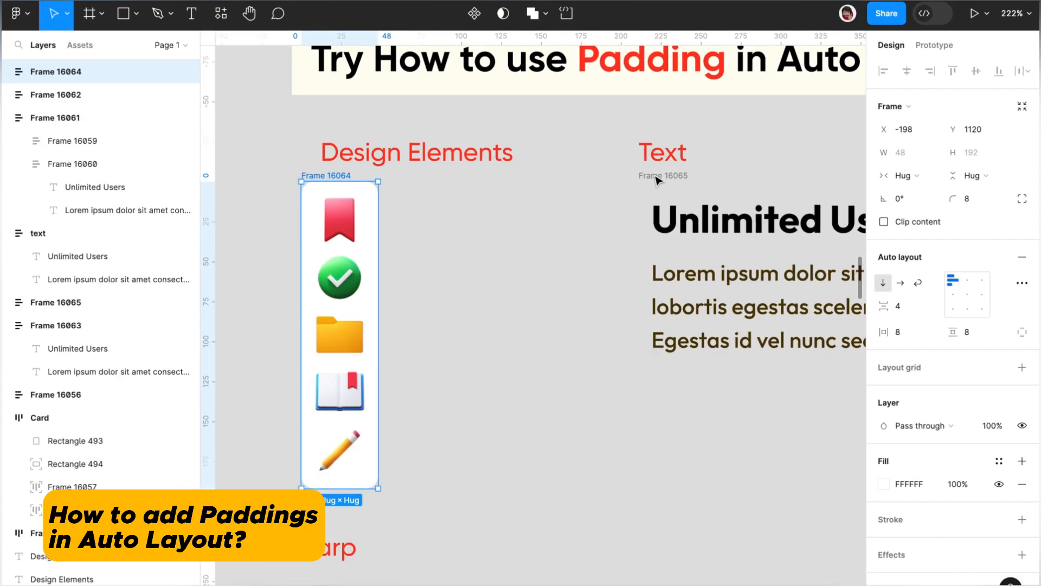
{"action": "left_click", "coordinate": [711, 255]}
{"action": "scroll", "coordinate": [715, 264], "scroll_direction": "right", "scroll_amount": 5}
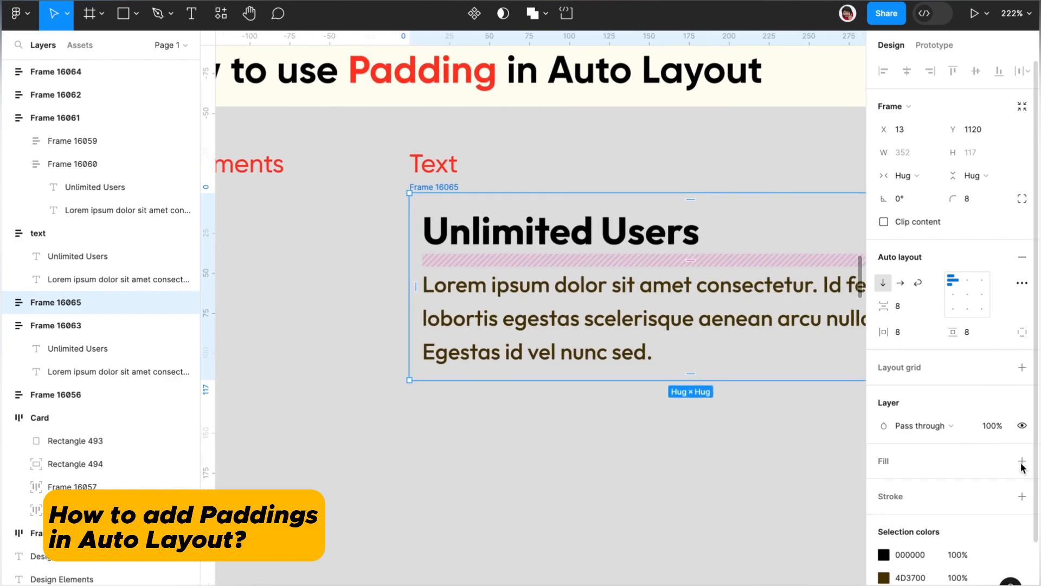
{"action": "left_click", "coordinate": [1022, 460]}
Step: Widen the icon frame's left padding to 11 directly on the canvas, and reset its horizontal padding to 8
{"action": "scroll", "coordinate": [511, 472], "scroll_direction": "left", "scroll_amount": 6}
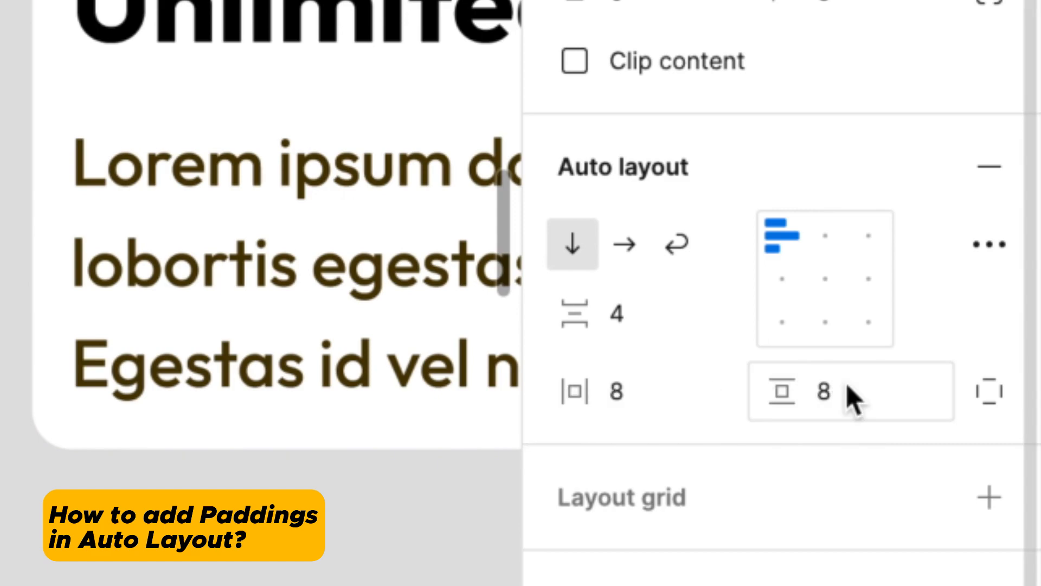
{"action": "left_click", "coordinate": [640, 396]}
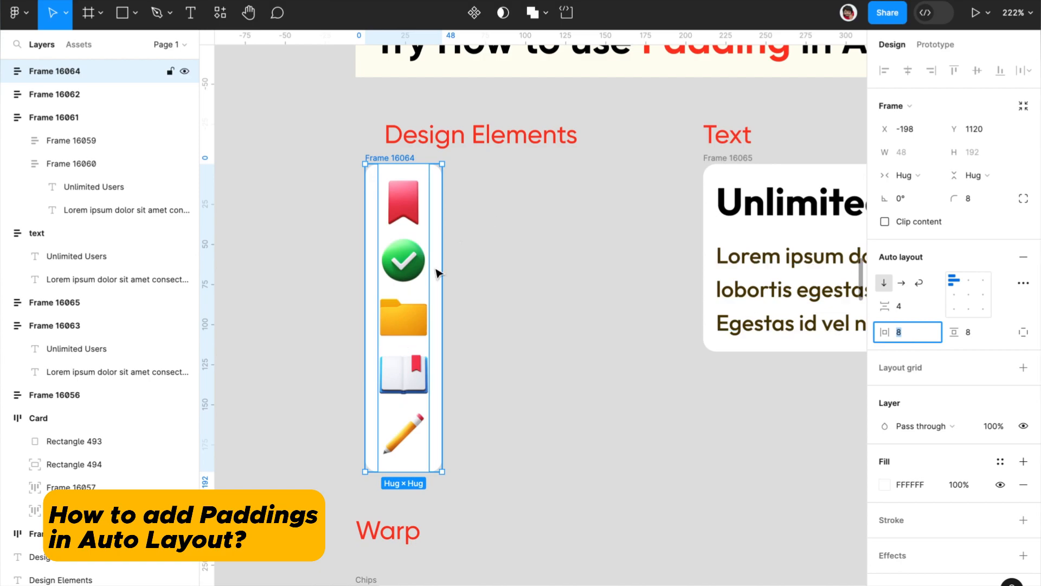
{"action": "mouse_move", "coordinate": [372, 316]}
{"action": "left_mouse_down"}
{"action": "mouse_move", "coordinate": [353, 311]}
{"action": "mouse_move", "coordinate": [385, 323]}
{"action": "mouse_move", "coordinate": [376, 324]}
{"action": "left_mouse_up"}
{"action": "left_click", "coordinate": [909, 333]}
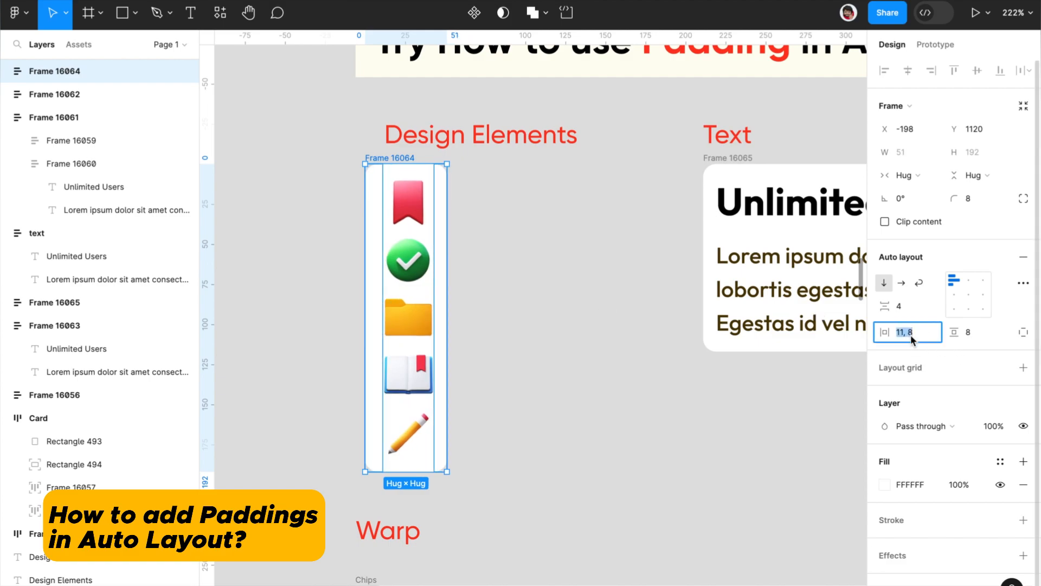
{"action": "type", "text": "8"}
{"action": "key", "text": "Return"}
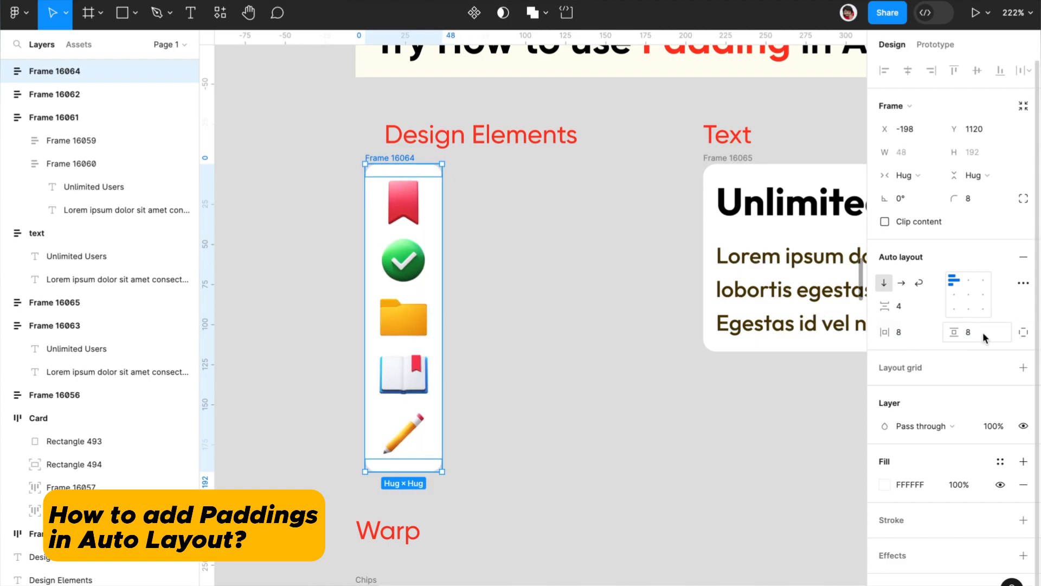
Step: Raise the icon frame's vertical padding to 12 and bring it back to 8
{"action": "key", "text": "Up"}
{"action": "key", "text": "Up"}
{"action": "key", "text": "Up"}
{"action": "key", "text": "Up"}
{"action": "key", "text": "Up"}
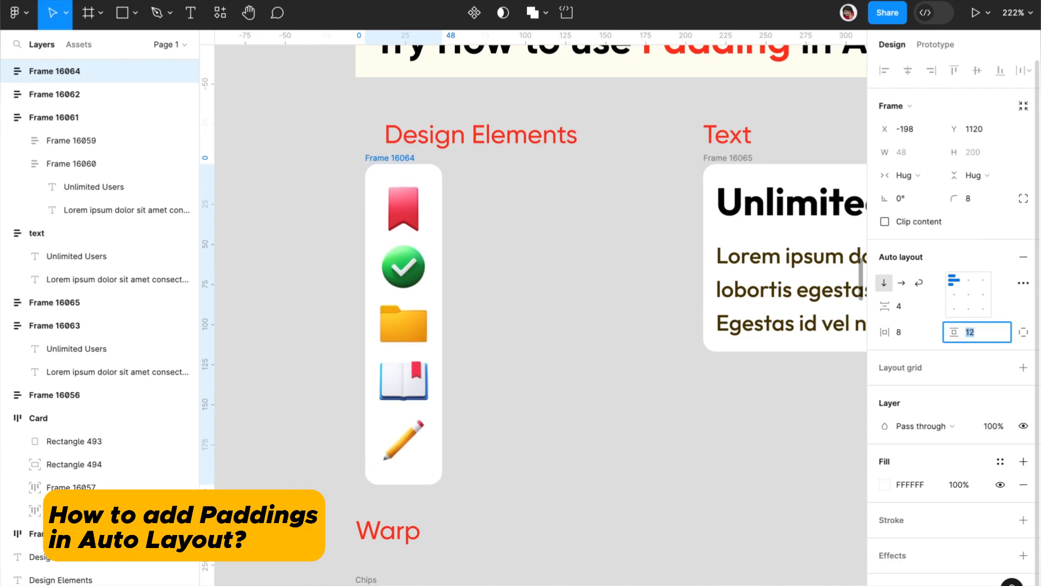
{"action": "key", "text": "Down"}
{"action": "key", "text": "Down"}
{"action": "key", "text": "Down"}
{"action": "key", "text": "Down"}
{"action": "key", "text": "Down"}
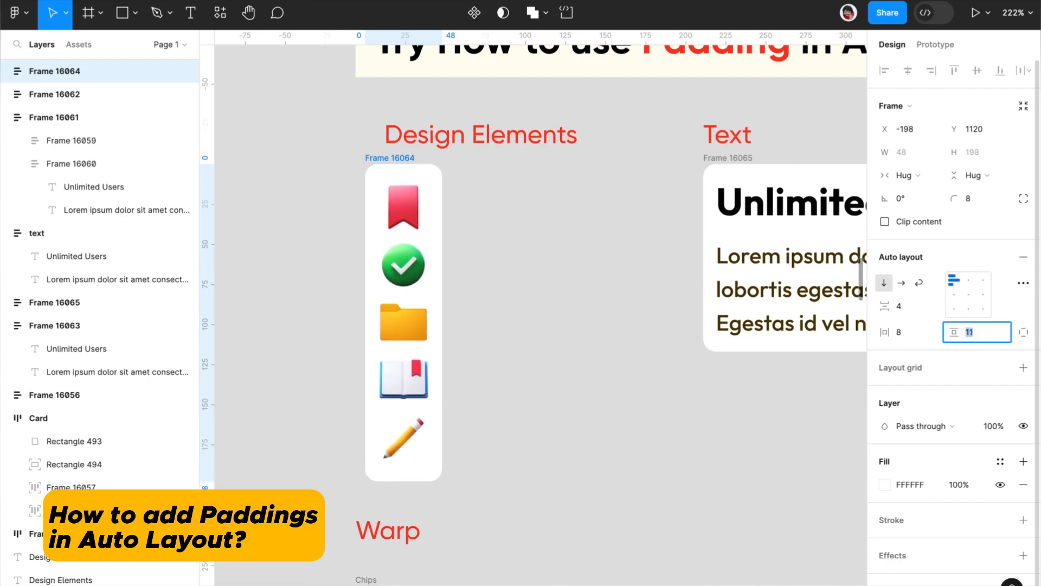
Step: Switch the icon frame to individual paddings and set its bottom and left paddings to 16
{"action": "left_click", "coordinate": [1022, 332]}
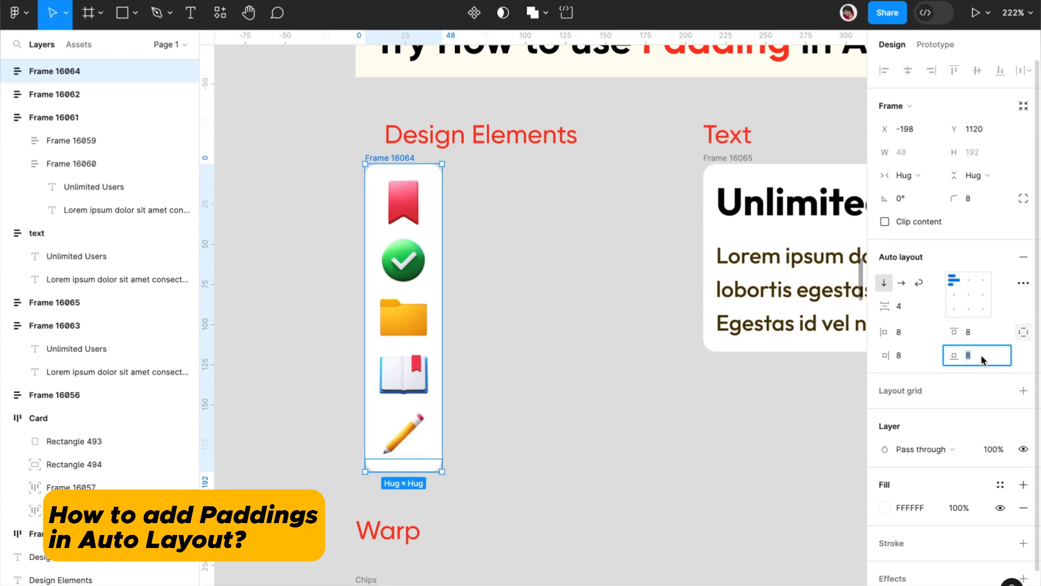
{"action": "key", "text": "Return"}
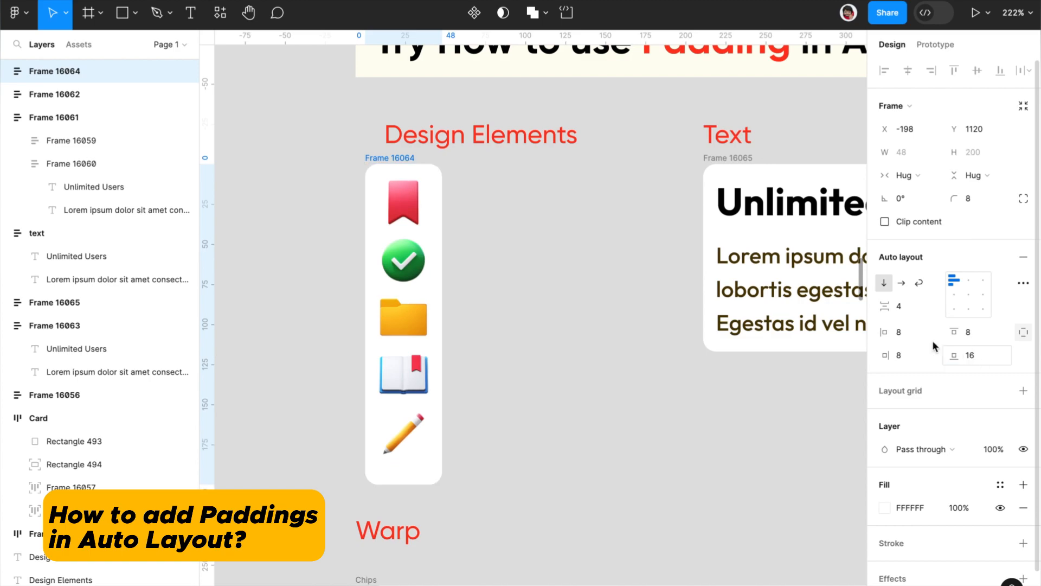
{"action": "type", "text": "16"}
{"action": "key", "text": "Return"}
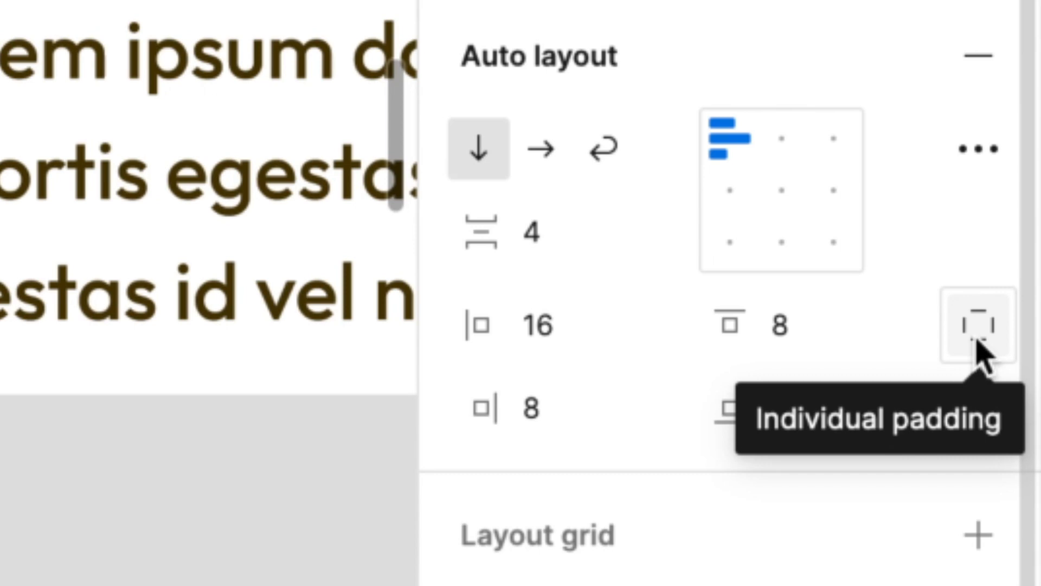
Step: Return the icon frame to paired paddings and reset both its vertical and horizontal padding to 8
{"action": "left_click", "coordinate": [978, 347]}
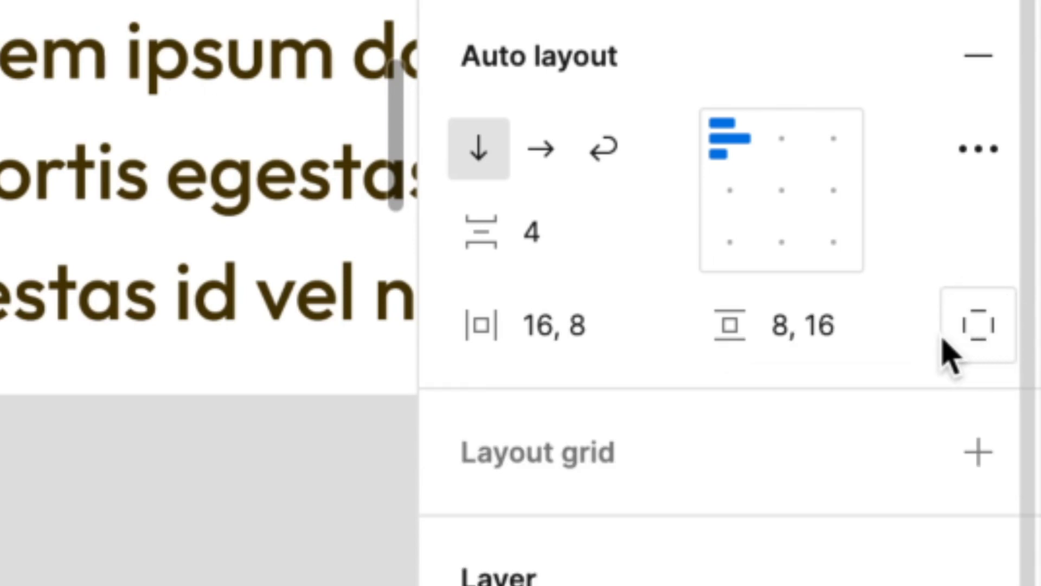
{"action": "left_click", "coordinate": [843, 328]}
{"action": "type", "text": "8"}
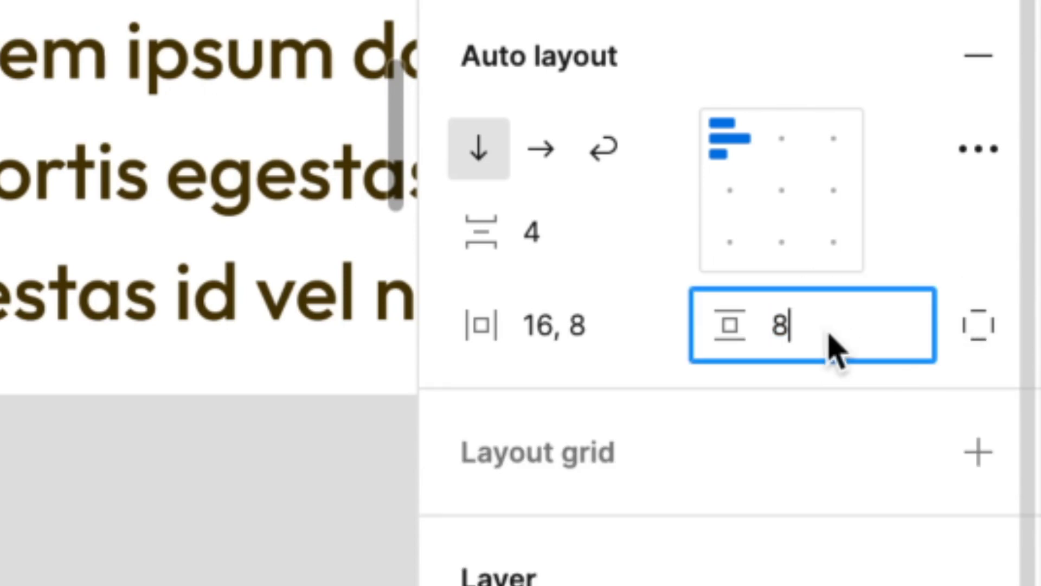
{"action": "left_click", "coordinate": [564, 325]}
{"action": "type", "text": "8"}
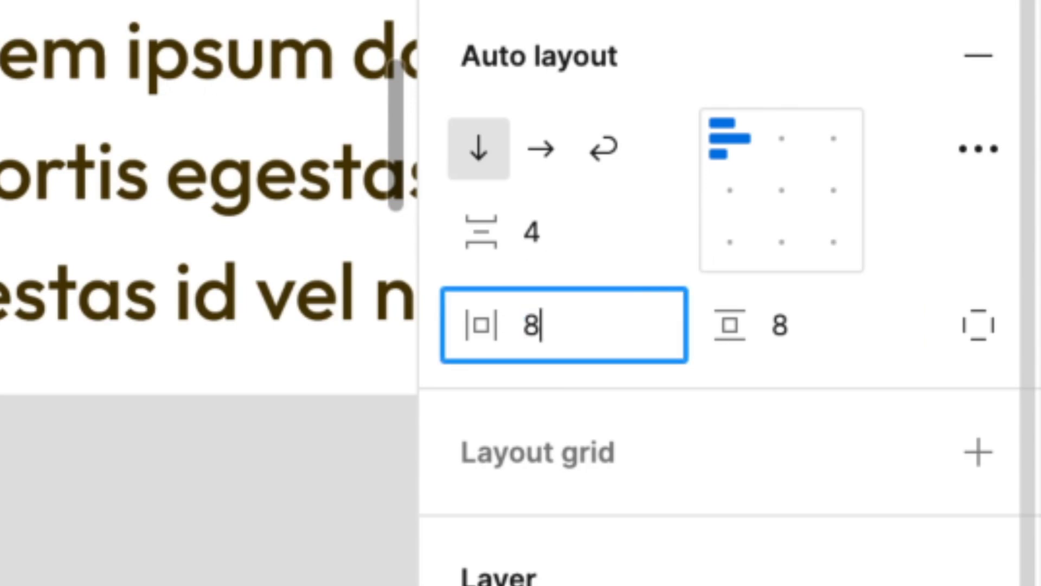
{"action": "key", "text": "Return"}
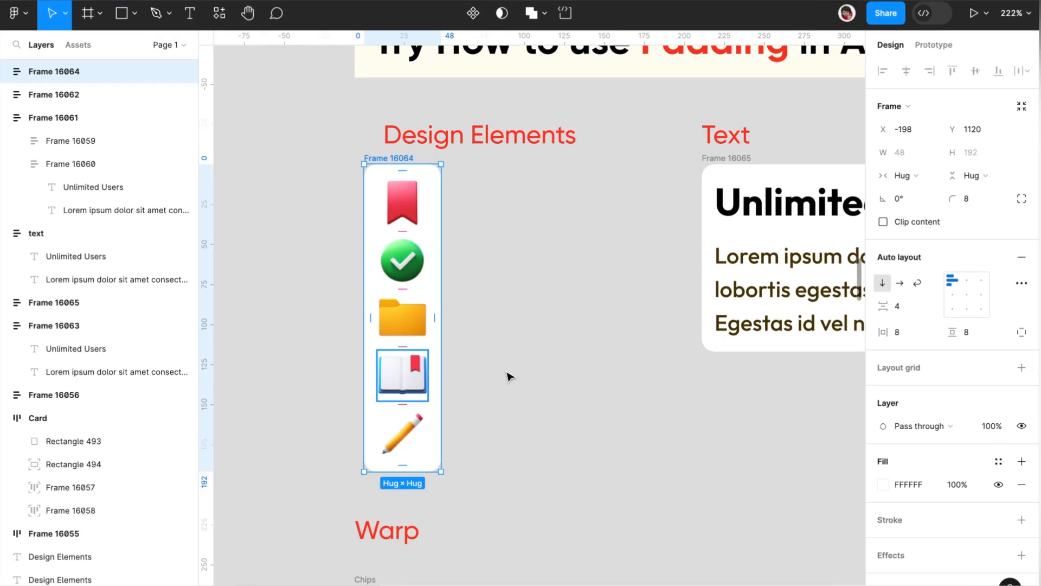
Step: Set the vertical and horizontal padding of the Padding section's text frame to 20, and show its individual paddings
{"action": "scroll", "coordinate": [614, 302], "scroll_direction": "right", "scroll_amount": 8}
{"action": "scroll", "coordinate": [615, 302], "scroll_direction": "right", "scroll_amount": 2}
{"action": "left_click", "coordinate": [255, 188]}
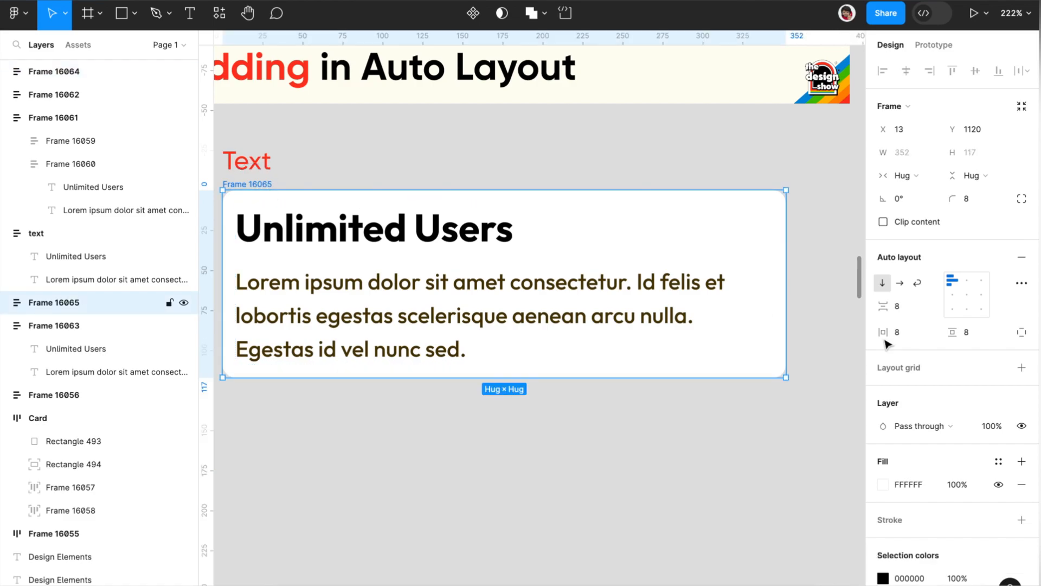
{"action": "left_click", "coordinate": [978, 334]}
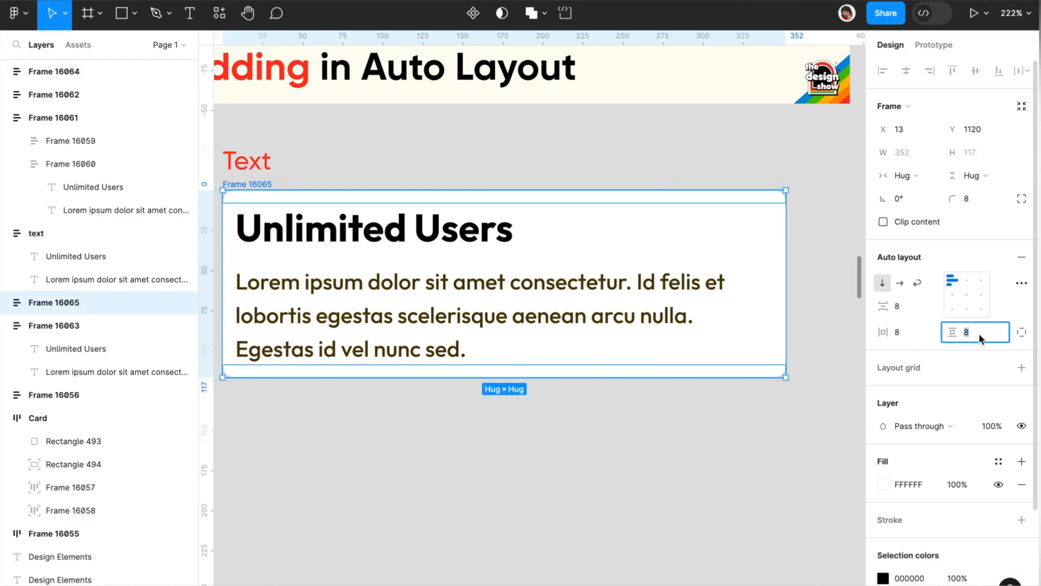
{"action": "key", "text": "Up"}
{"action": "key", "text": "Up"}
{"action": "key", "text": "Up"}
{"action": "key", "text": "Up"}
{"action": "key", "text": "Up"}
{"action": "key", "text": "Up"}
{"action": "key", "text": "Up"}
{"action": "key", "text": "Up"}
{"action": "key", "text": "Up"}
{"action": "key", "text": "Up"}
{"action": "key", "text": "Up"}
{"action": "key", "text": "Up"}
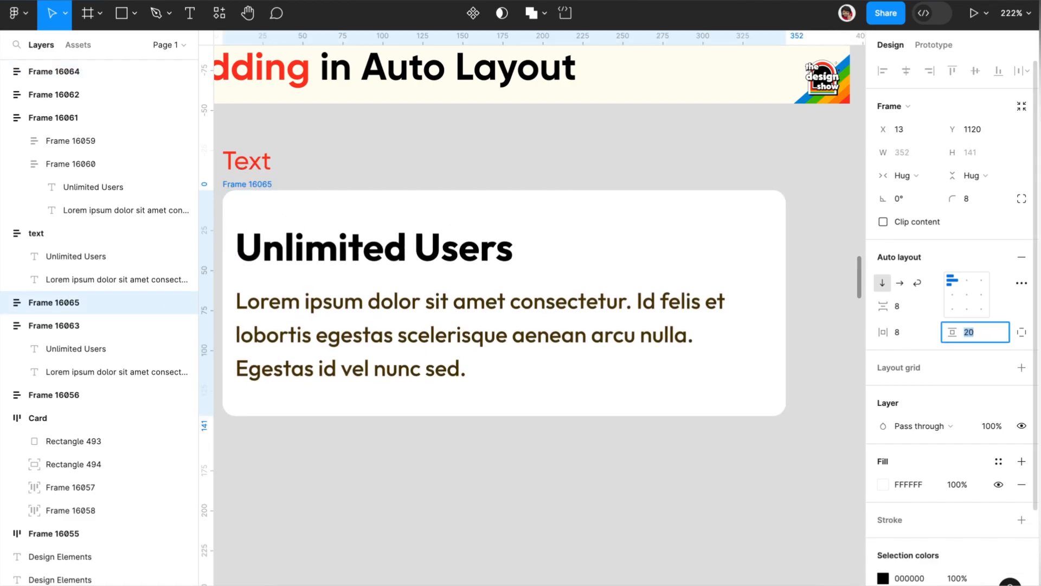
{"action": "left_click", "coordinate": [915, 333]}
{"action": "type", "text": "20"}
{"action": "key", "text": "Return"}
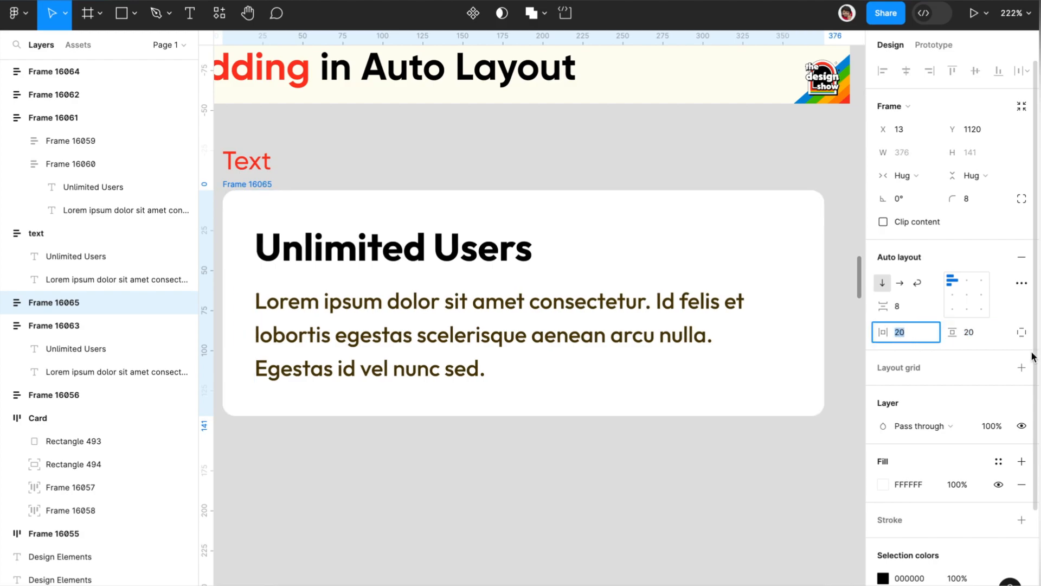
{"action": "left_click", "coordinate": [1021, 333]}
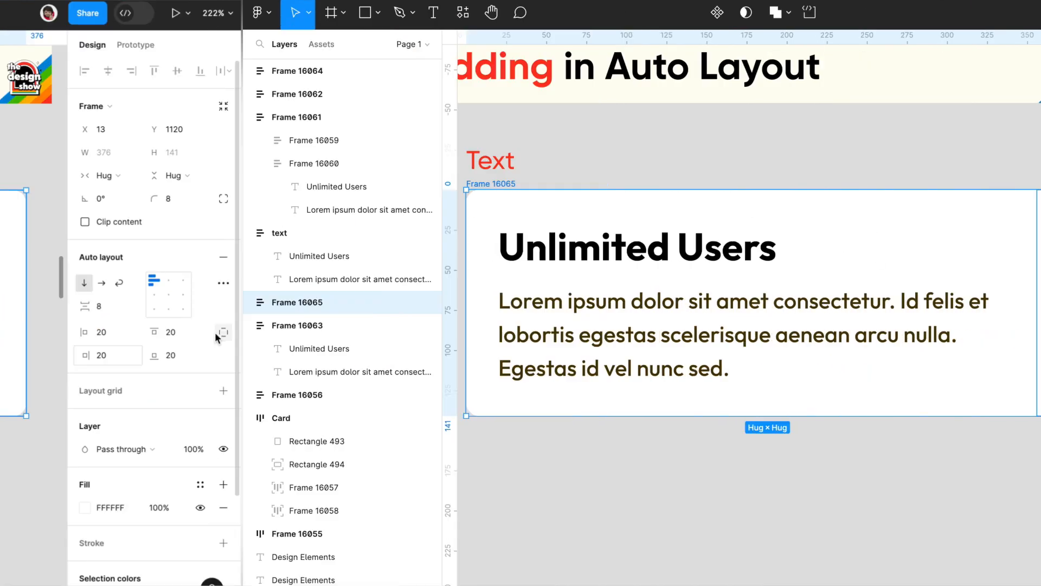
Step: Set the Chips frame's auto layout direction to wrap and resize the frame to a width of 616
{"action": "scroll", "coordinate": [521, 396], "scroll_direction": "down", "scroll_amount": 5}
{"action": "scroll", "coordinate": [521, 396], "scroll_direction": "left", "scroll_amount": 6}
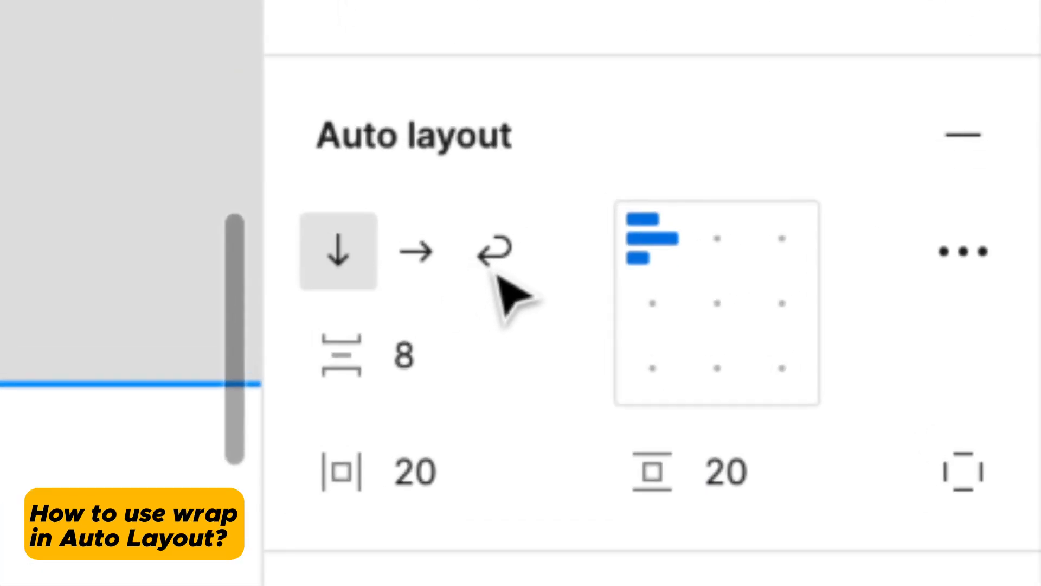
{"action": "left_click", "coordinate": [924, 282]}
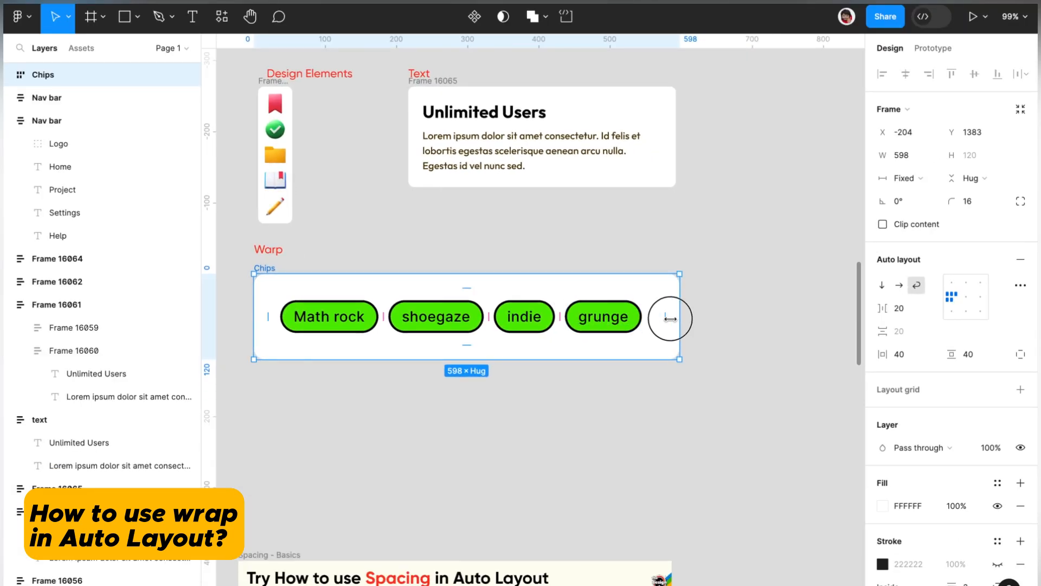
{"action": "left_click_drag", "start_coordinate": [501, 321], "coordinate": [697, 320]}
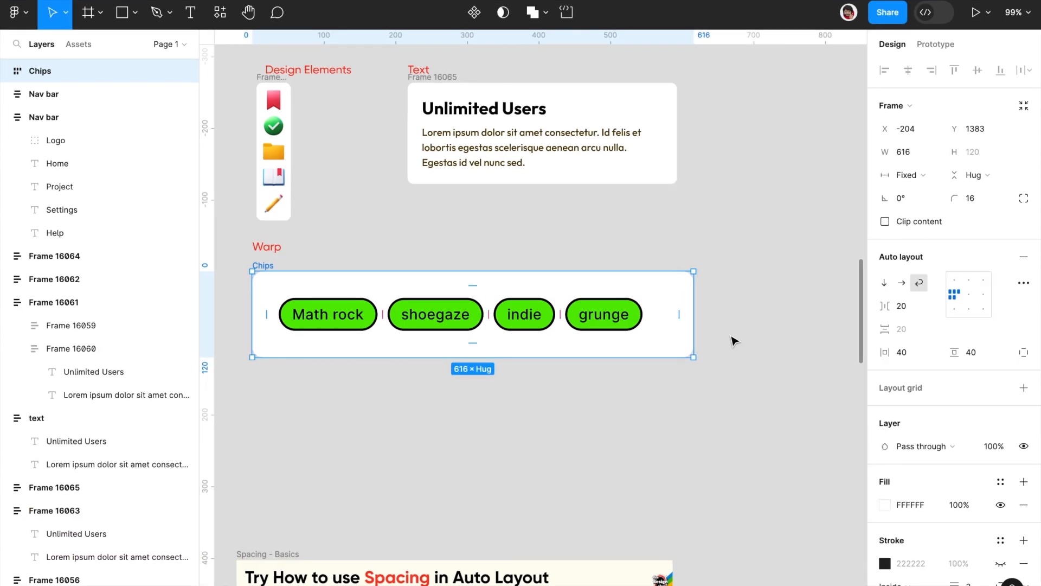
{"action": "left_click", "coordinate": [733, 340]}
Step: Widen the vertical gap between the items of the Spacing section's Nav bar to 23 directly on the canvas
{"action": "scroll", "coordinate": [733, 340], "scroll_direction": "down", "scroll_amount": 5}
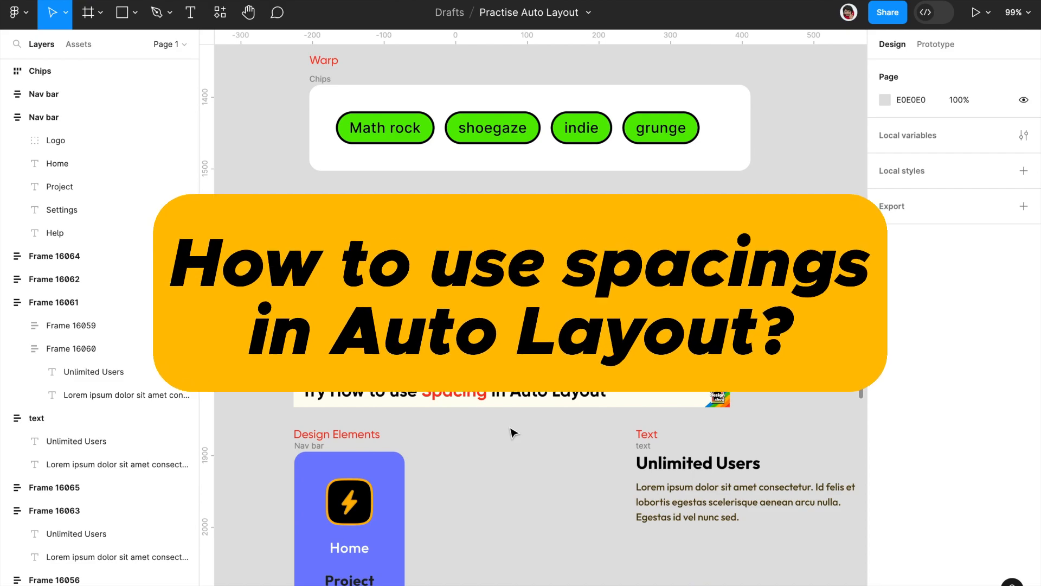
{"action": "scroll", "coordinate": [512, 432], "scroll_direction": "down", "scroll_amount": 5}
{"action": "scroll", "coordinate": [349, 191], "scroll_direction": "up", "scroll_amount": 3}
{"action": "left_click", "coordinate": [346, 186]}
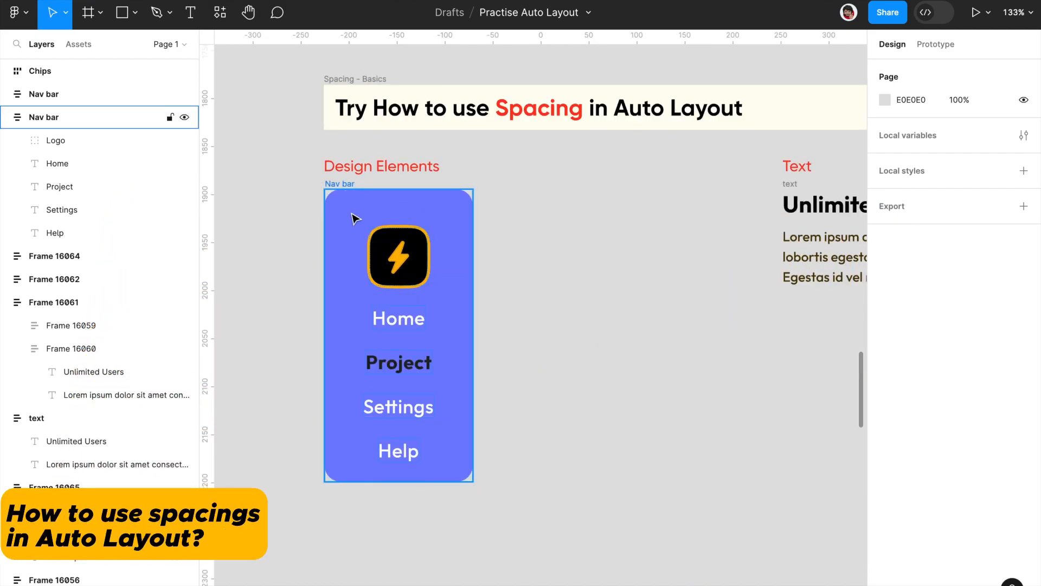
{"action": "left_click", "coordinate": [393, 323]}
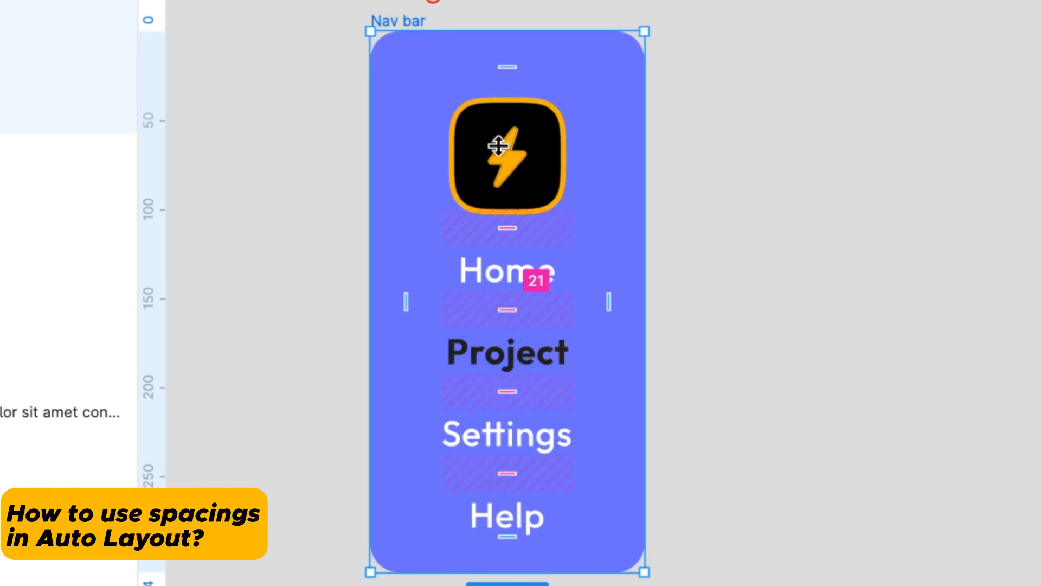
{"action": "left_click_drag", "start_coordinate": [508, 310], "coordinate": [595, 233]}
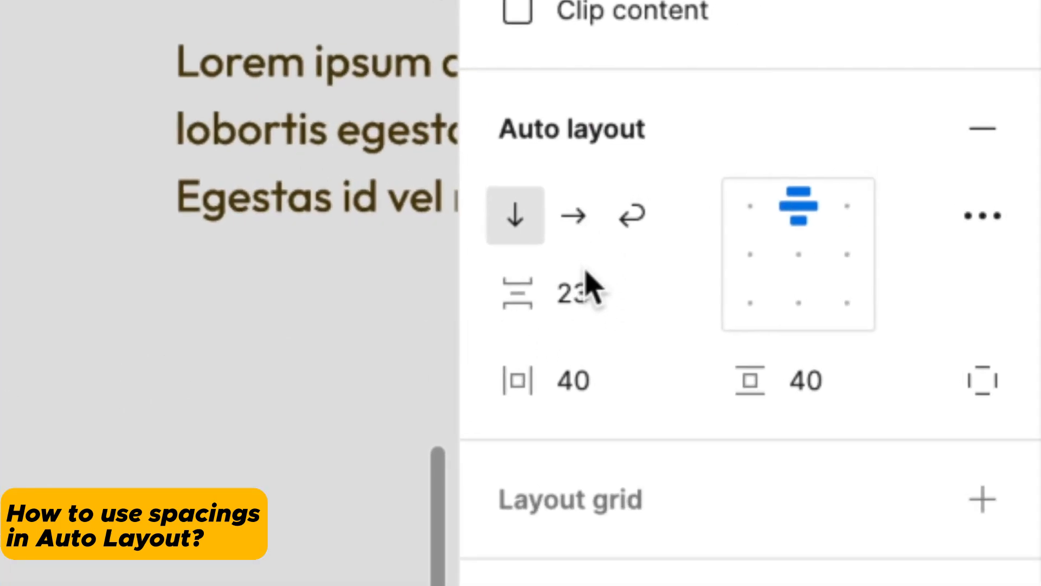
{"action": "left_click", "coordinate": [588, 301]}
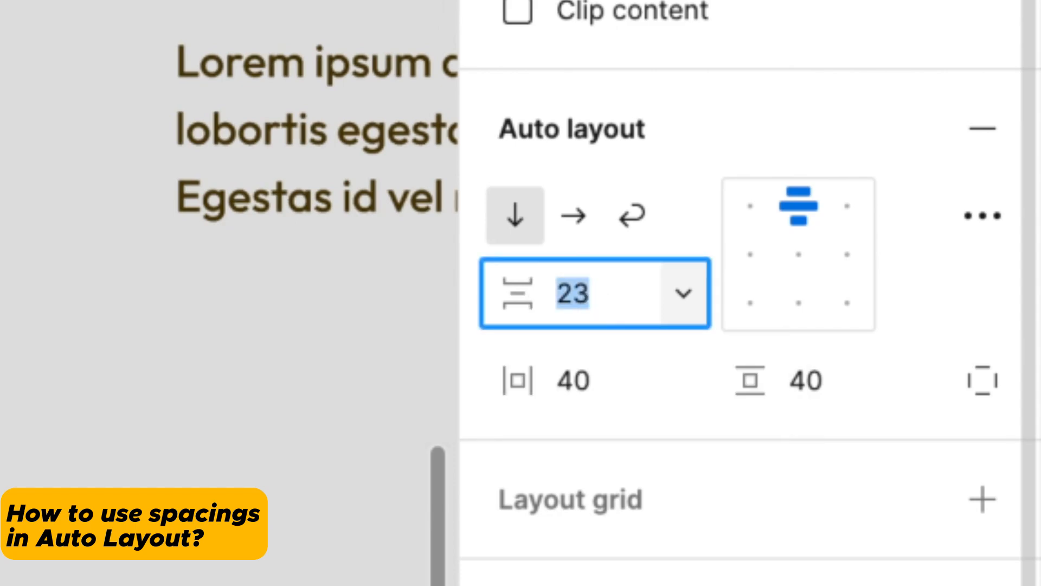
{"action": "key", "text": "Return"}
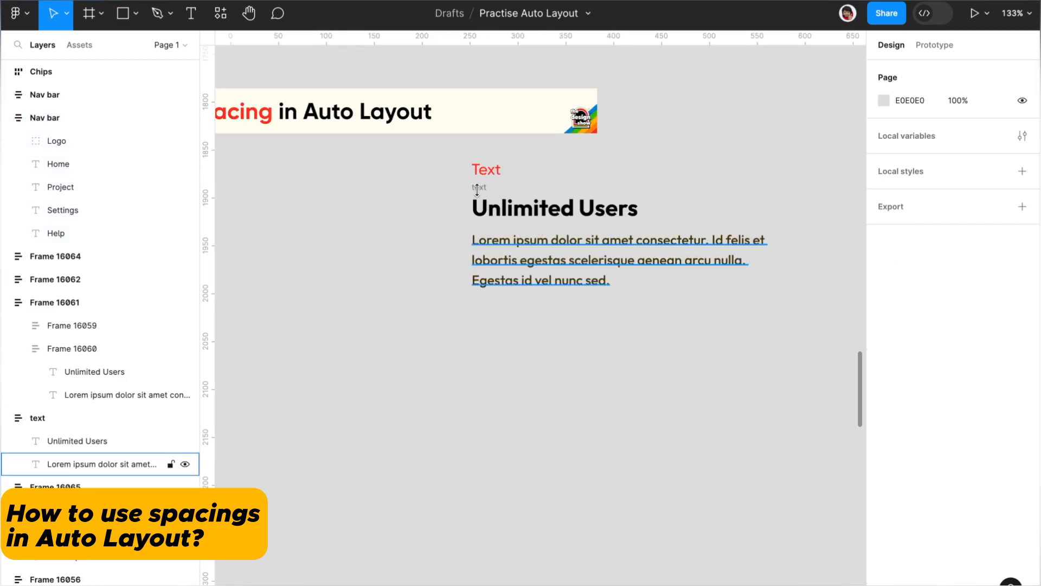
Step: Adjust the gap between the heading and the paragraph in the Spacing section's text frame directly on the canvas
{"action": "left_click", "coordinate": [478, 190]}
{"action": "left_click", "coordinate": [485, 187]}
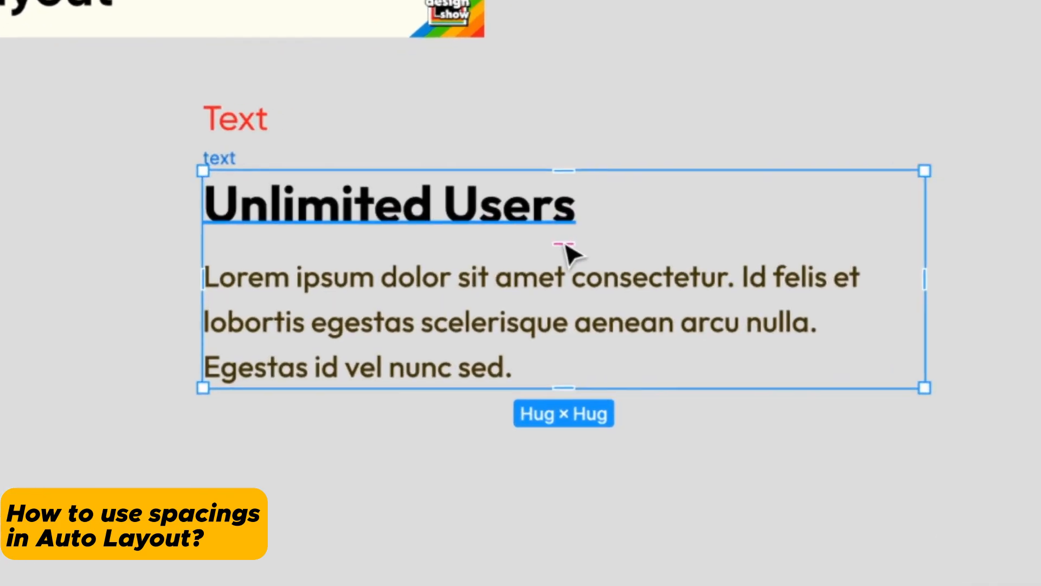
{"action": "mouse_move", "coordinate": [528, 274]}
{"action": "left_mouse_down"}
{"action": "mouse_move", "coordinate": [528, 333]}
{"action": "mouse_move", "coordinate": [528, 227]}
{"action": "mouse_move", "coordinate": [528, 282]}
{"action": "left_mouse_up"}
{"action": "left_click_drag", "start_coordinate": [528, 266], "coordinate": [528, 242]}
{"action": "left_click", "coordinate": [702, 71]}
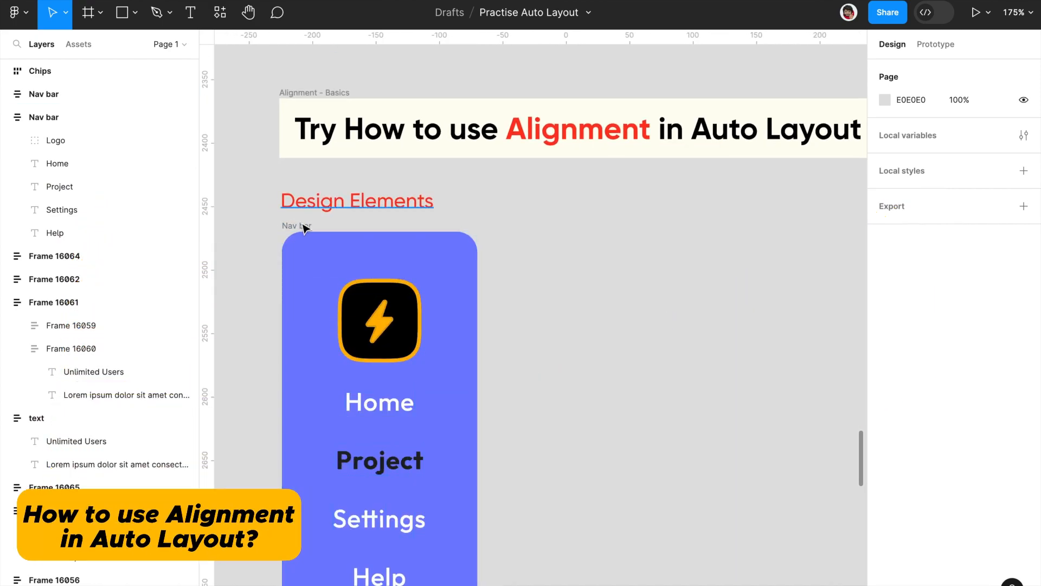
Step: Try right and left alignment on the Nav bar in the Alignment section and return its items to centre
{"action": "left_click", "coordinate": [302, 227]}
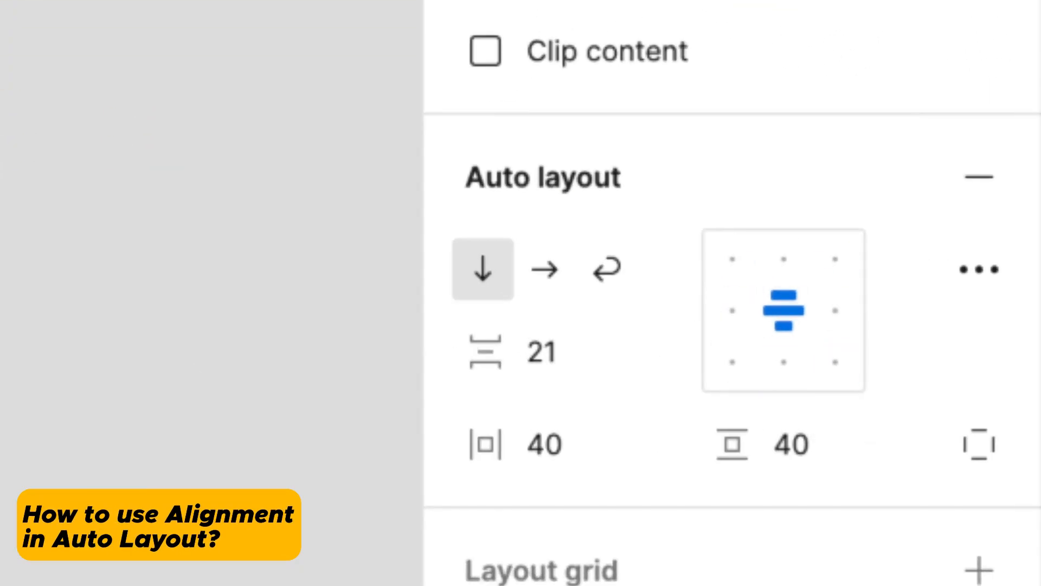
{"action": "scroll", "coordinate": [650, 304], "scroll_direction": "down", "scroll_amount": 1}
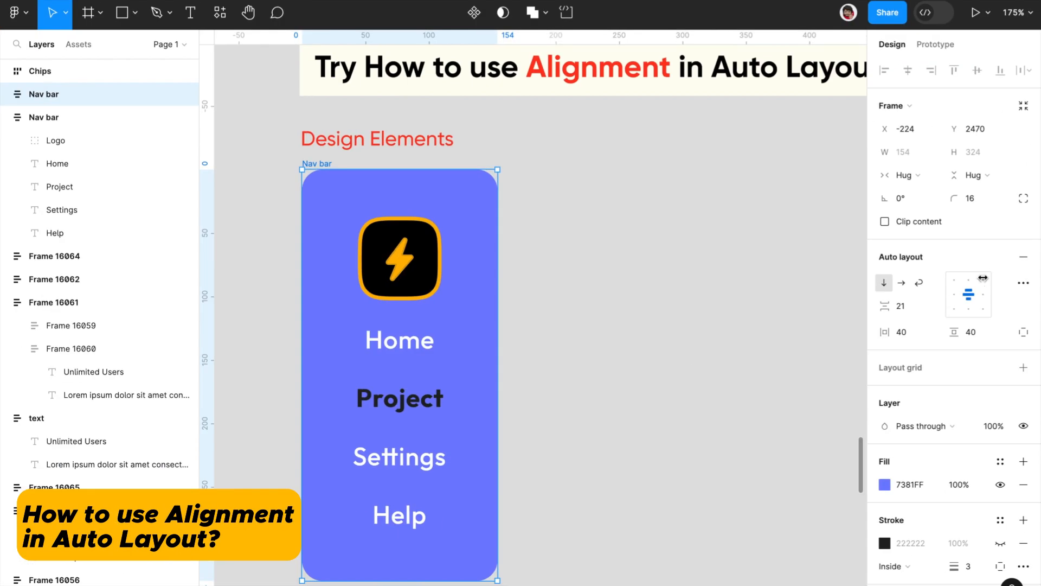
{"action": "left_click", "coordinate": [983, 295]}
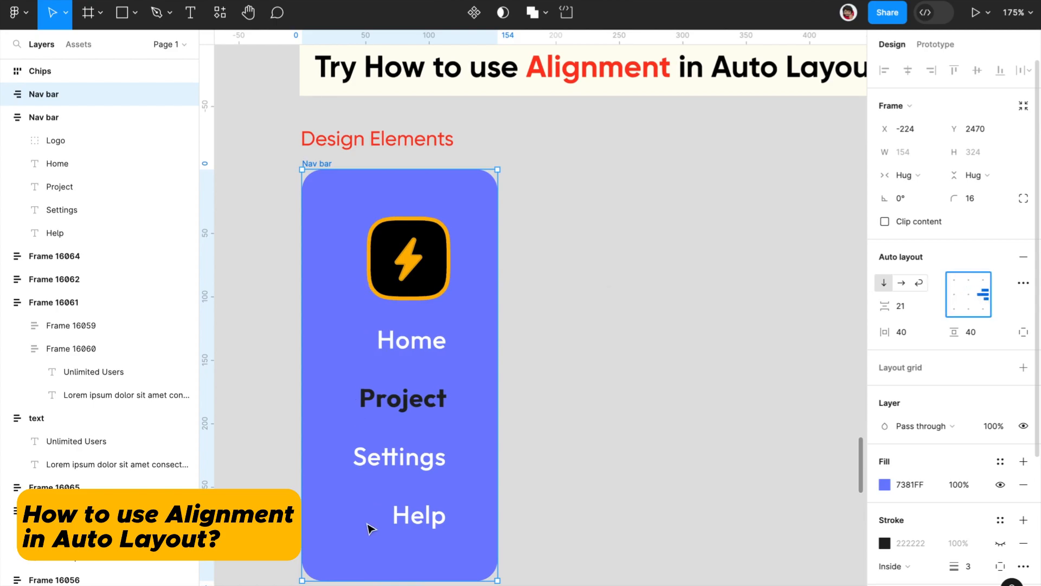
{"action": "left_click", "coordinate": [954, 296]}
{"action": "left_click", "coordinate": [955, 297]}
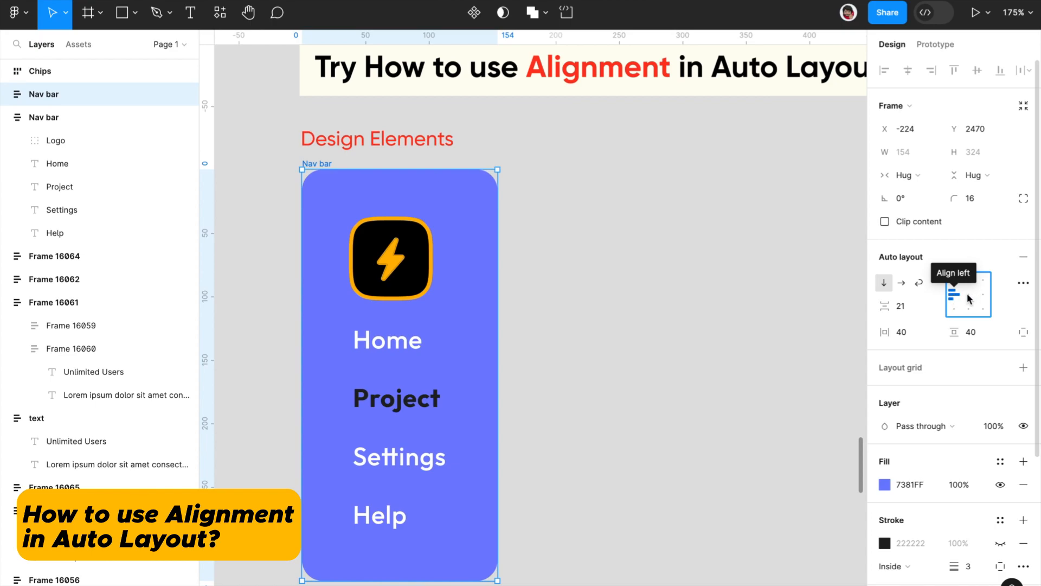
{"action": "left_click", "coordinate": [968, 296]}
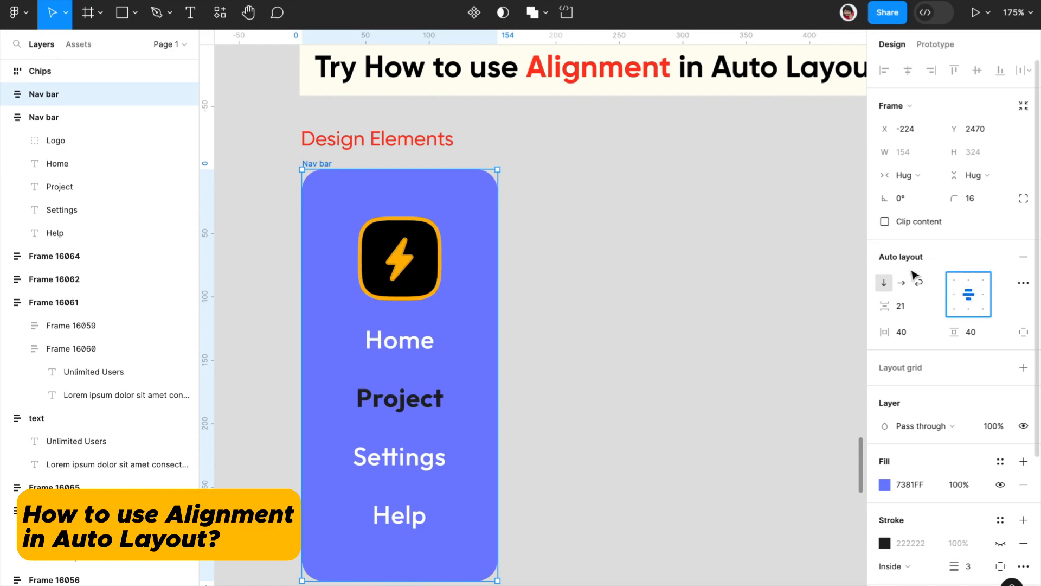
Step: Try the horizontal direction with top and bottom alignment on the Nav bar, and return it to centred and vertical
{"action": "left_click", "coordinate": [899, 284]}
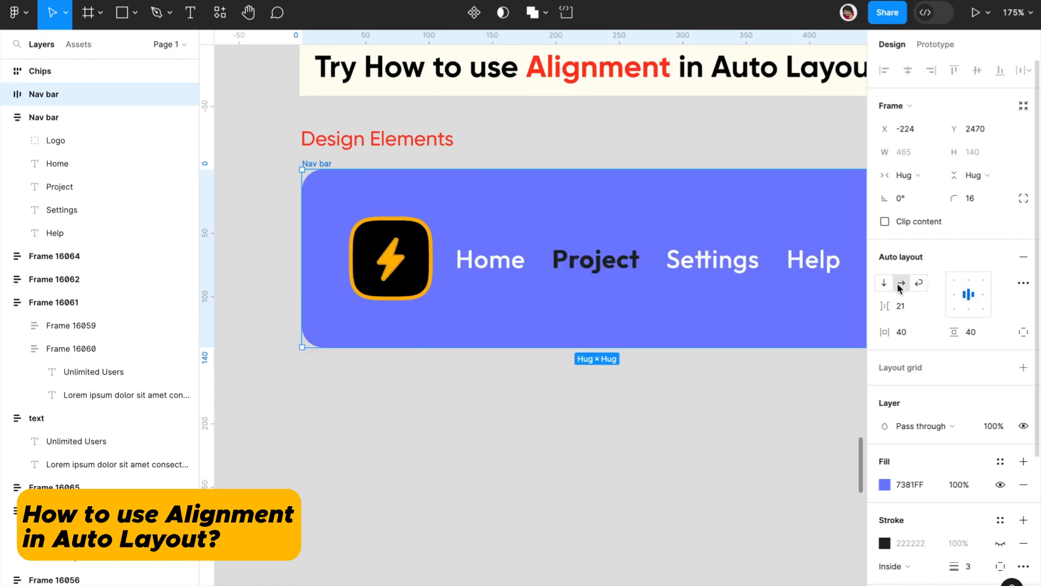
{"action": "left_click", "coordinate": [969, 280]}
{"action": "left_click", "coordinate": [969, 304]}
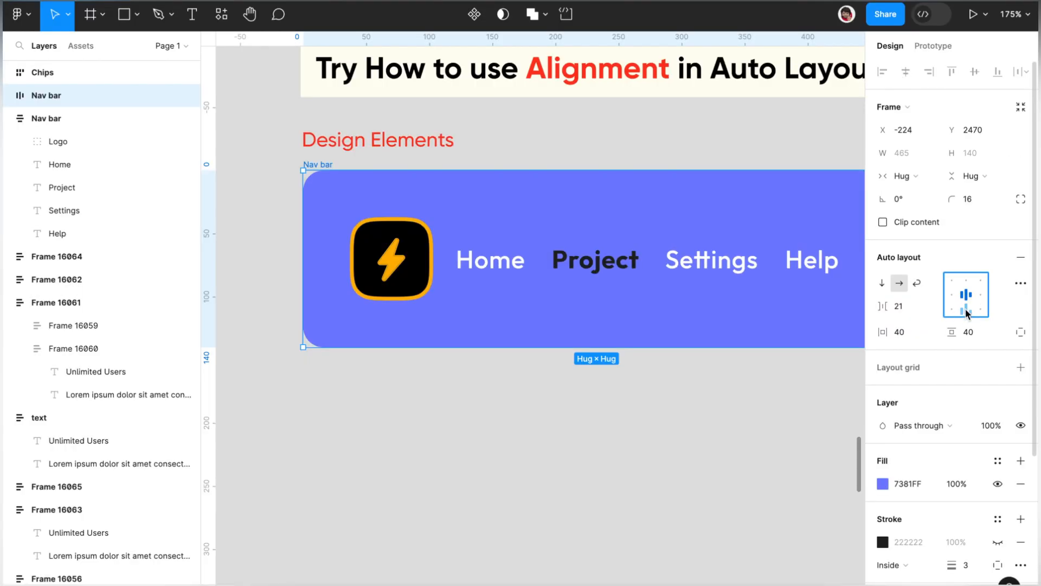
{"action": "left_click", "coordinate": [965, 309]}
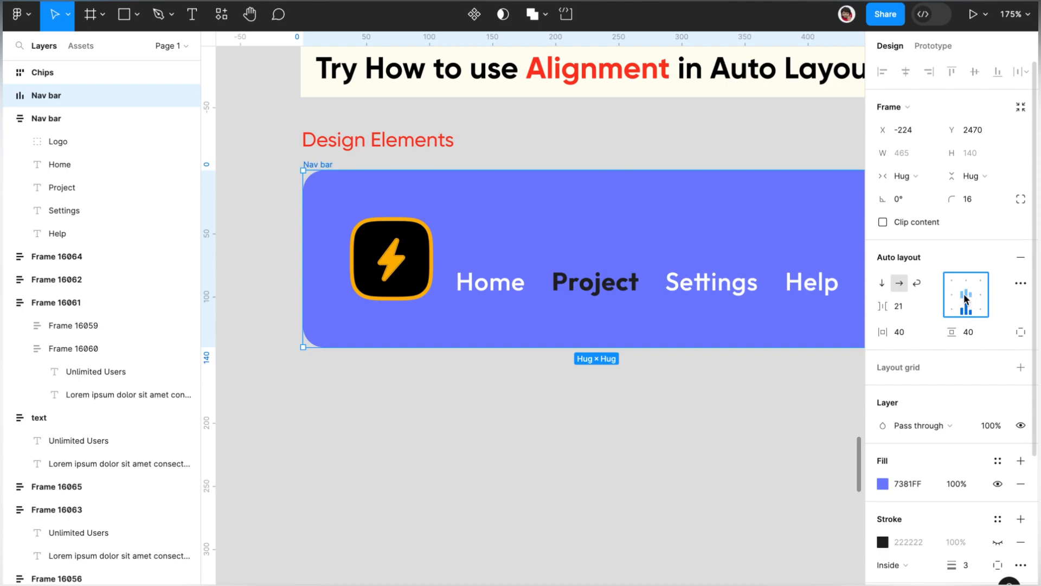
{"action": "left_click", "coordinate": [970, 295]}
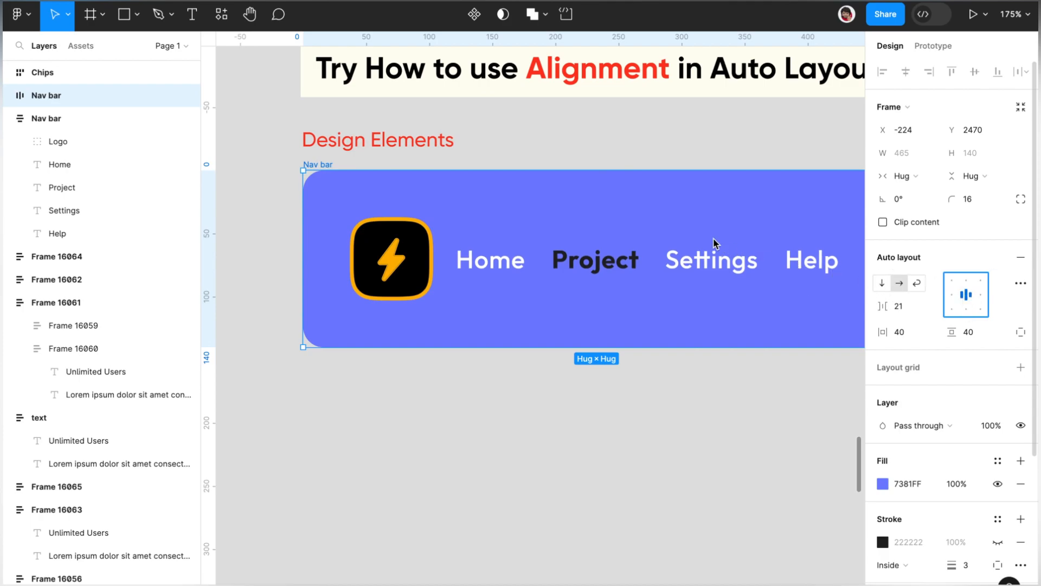
{"action": "left_click", "coordinate": [882, 283]}
{"action": "scroll", "coordinate": [641, 168], "scroll_direction": "down", "scroll_amount": 5}
{"action": "scroll", "coordinate": [642, 167], "scroll_direction": "down", "scroll_amount": 2}
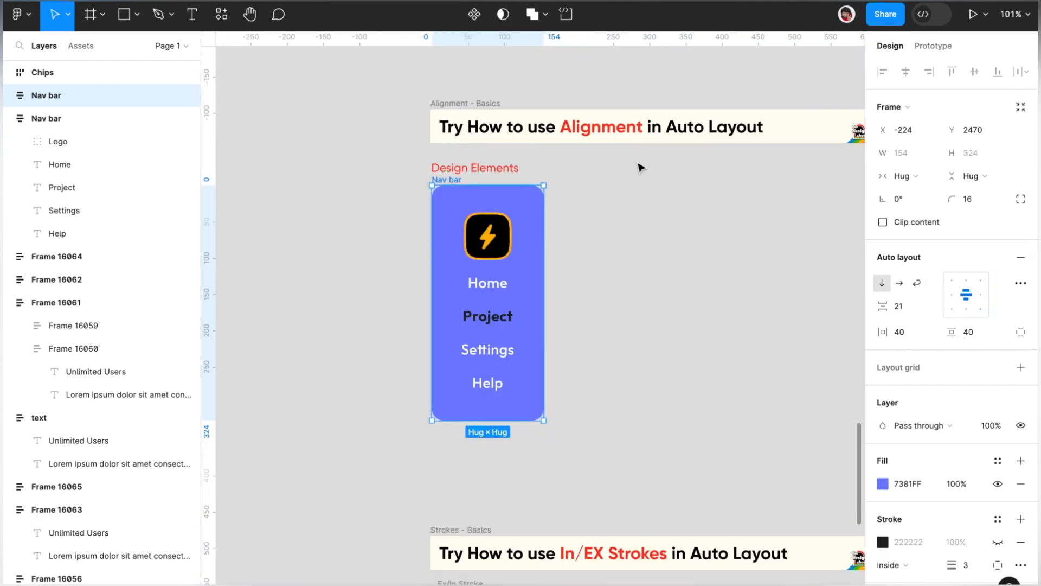
{"action": "scroll", "coordinate": [641, 167], "scroll_direction": "up", "scroll_amount": 5}
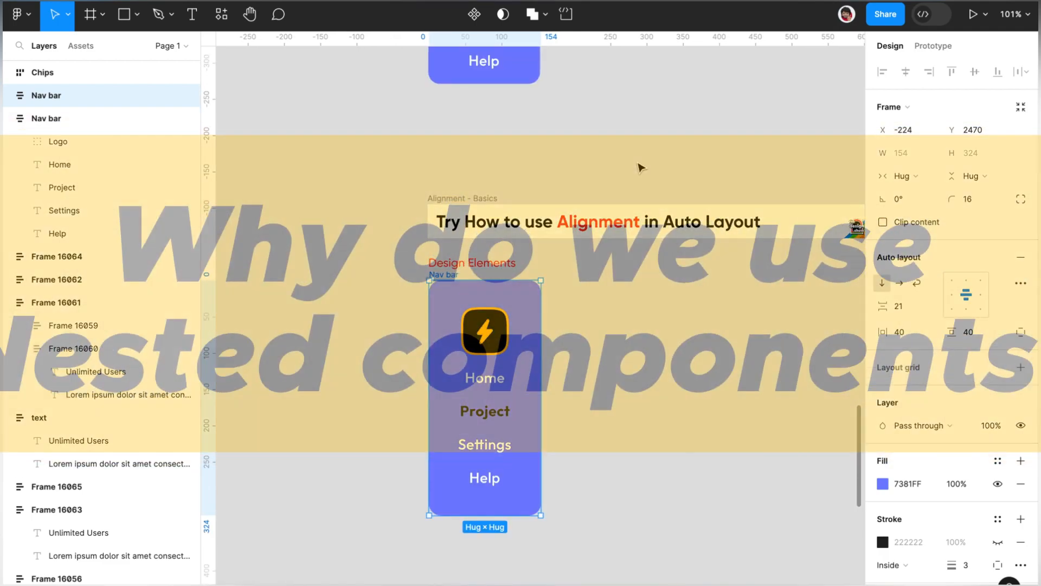
{"action": "scroll", "coordinate": [642, 167], "scroll_direction": "down", "scroll_amount": 2}
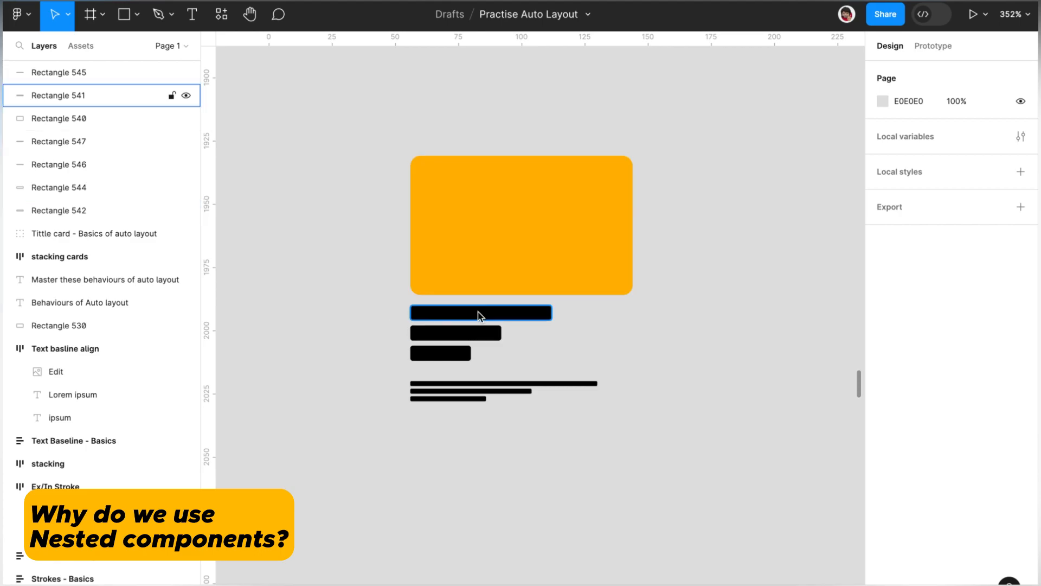
Step: Apply one auto layout to the yellow rectangle and all six black bars, and raise the gap to 9
{"action": "left_click_drag", "start_coordinate": [685, 437], "coordinate": [360, 141]}
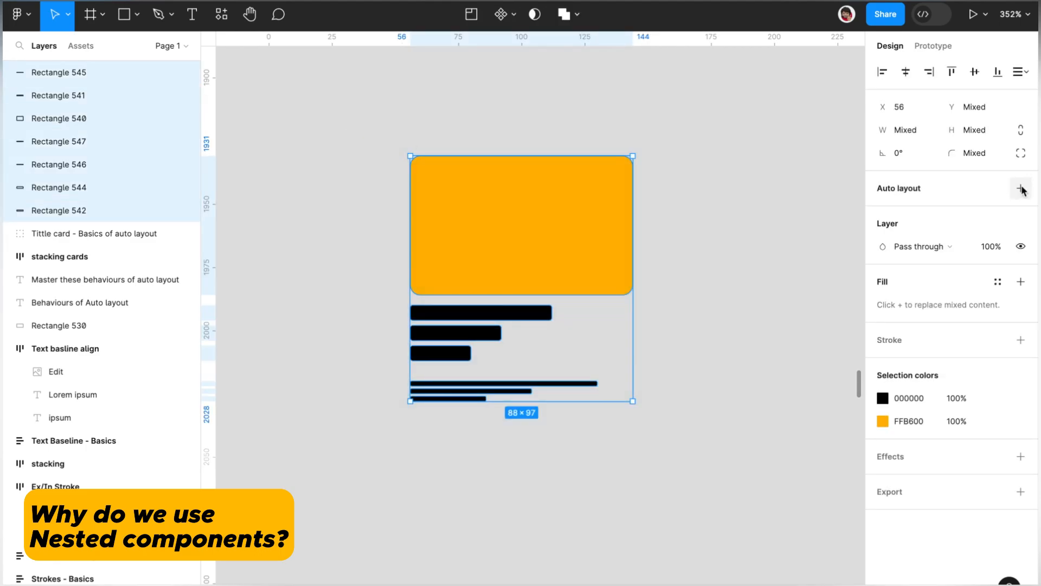
{"action": "left_click", "coordinate": [1021, 189]}
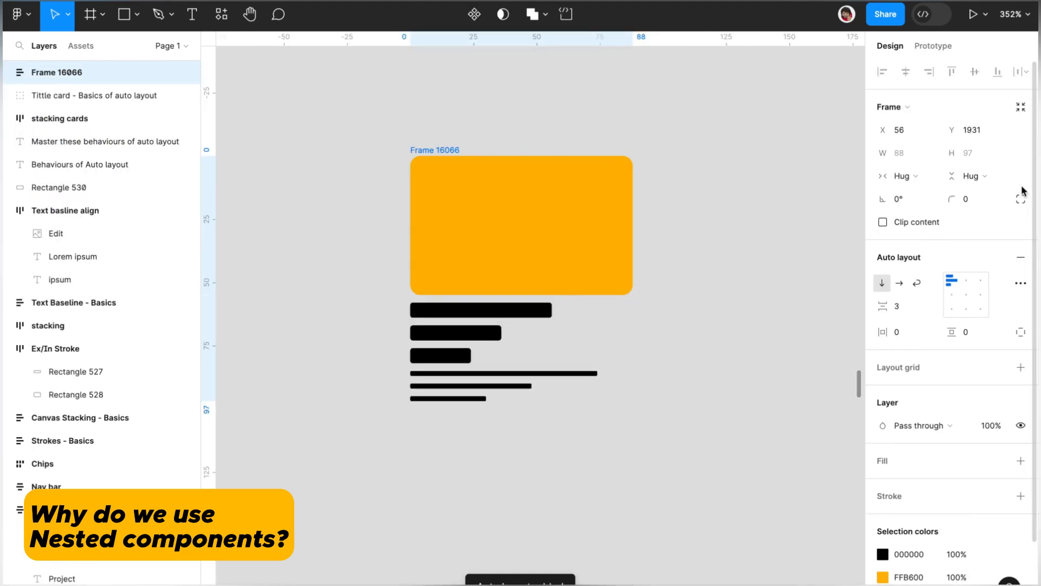
{"action": "left_click", "coordinate": [909, 306]}
{"action": "type", "text": "5"}
{"action": "key", "text": "Return"}
{"action": "key", "text": "Up"}
{"action": "key", "text": "Up"}
{"action": "key", "text": "Up"}
{"action": "key", "text": "Up"}
{"action": "key", "text": "Up"}
{"action": "key", "text": "Up"}
{"action": "key", "text": "Up"}
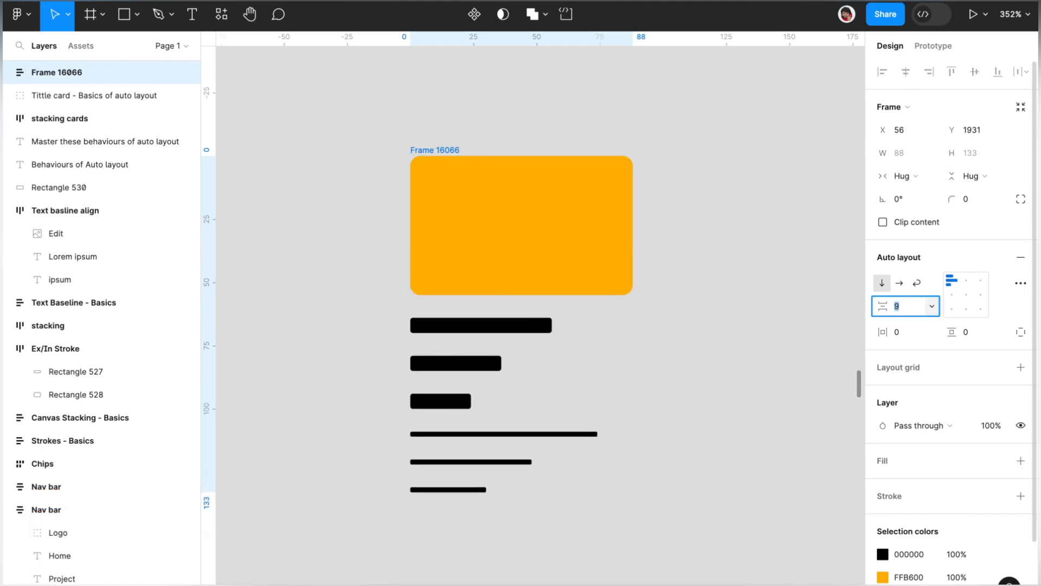
Step: Raise and lower the single frame's gap repeatedly, ending at 6, to show every item spacing change together
{"action": "key", "text": "Down"}
{"action": "key", "text": "Down"}
{"action": "key", "text": "Down"}
{"action": "key", "text": "Down"}
{"action": "key", "text": "Down"}
{"action": "key", "text": "Down"}
{"action": "key", "text": "Down"}
{"action": "key", "text": "Up"}
{"action": "key", "text": "Up"}
{"action": "key", "text": "Up"}
{"action": "key", "text": "Up"}
{"action": "key", "text": "Up"}
{"action": "key", "text": "Down"}
{"action": "key", "text": "Down"}
{"action": "key", "text": "Down"}
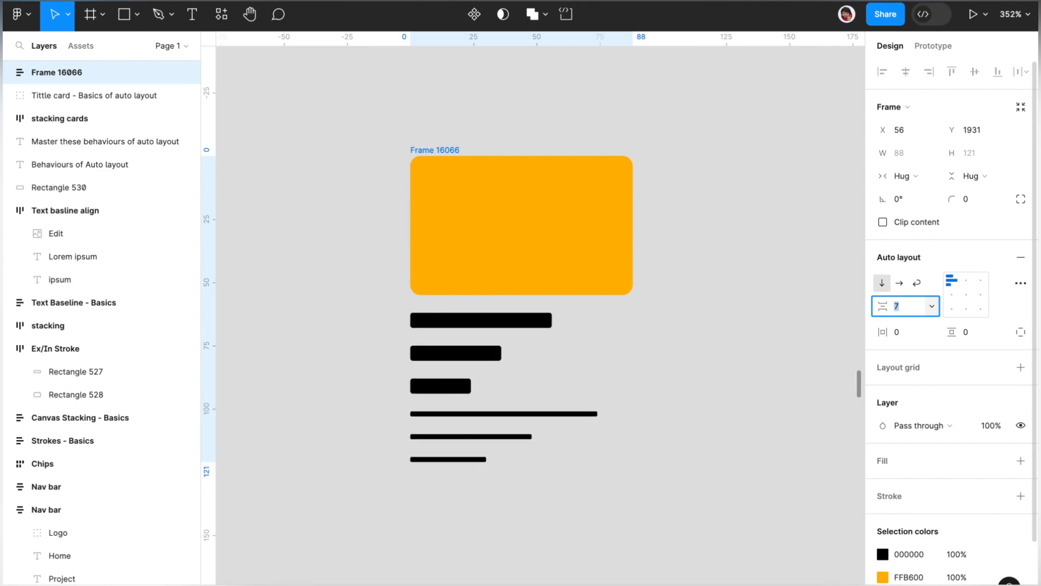
{"action": "key", "text": "Up"}
{"action": "key", "text": "Up"}
{"action": "key", "text": "Up"}
{"action": "key", "text": "Down"}
{"action": "key", "text": "Down"}
{"action": "key", "text": "Down"}
{"action": "key", "text": "Down"}
{"action": "left_click", "coordinate": [719, 512]}
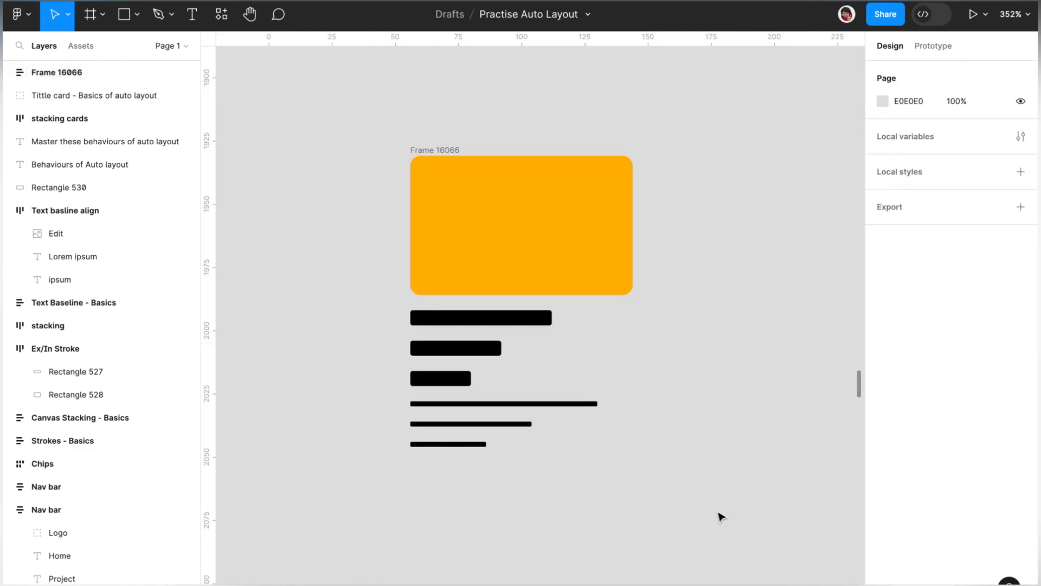
Step: Ungroup the single auto layout frame back into loose rectangles and leave nothing selected
{"action": "right_click", "coordinate": [431, 149]}
{"action": "left_click", "coordinate": [499, 337]}
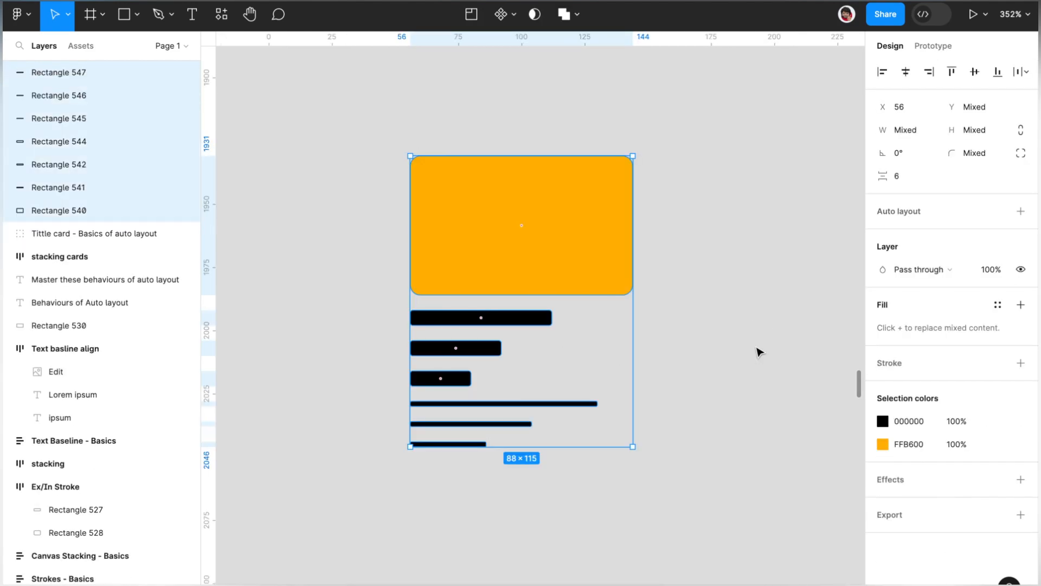
{"action": "left_click", "coordinate": [759, 352]}
{"action": "left_click", "coordinate": [450, 220]}
{"action": "left_click", "coordinate": [369, 304]}
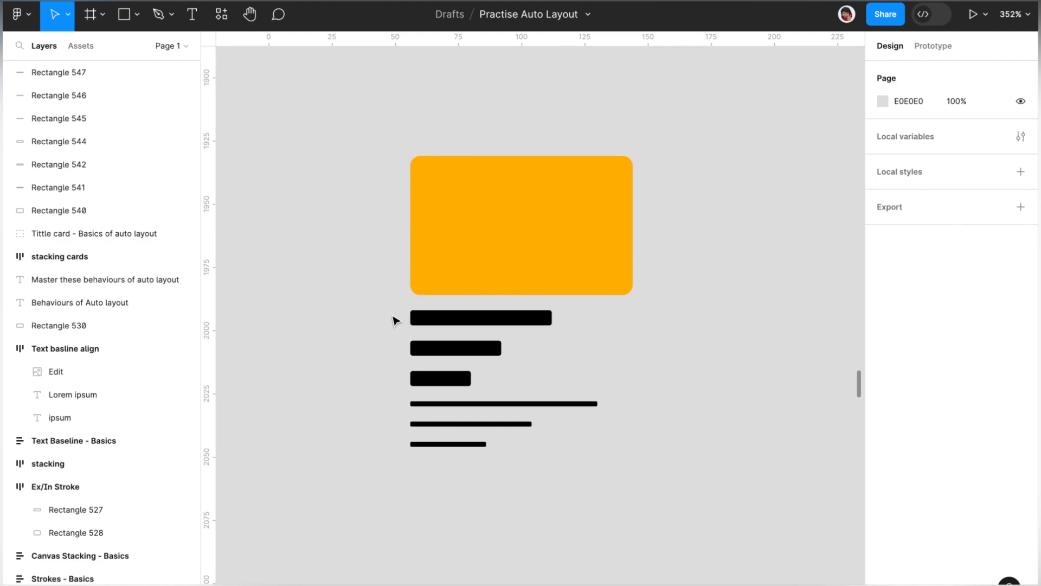
Step: Tighten the spacing between the three thick black bars to 1 on the canvas and add auto layout to them
{"action": "left_click_drag", "start_coordinate": [398, 324], "coordinate": [522, 379]}
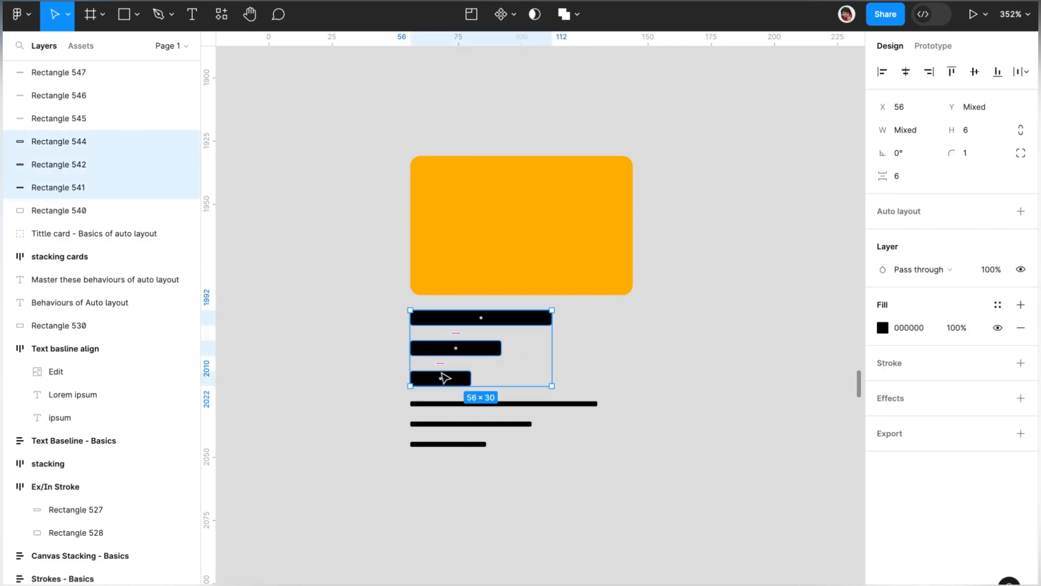
{"action": "left_click_drag", "start_coordinate": [440, 365], "coordinate": [439, 345]}
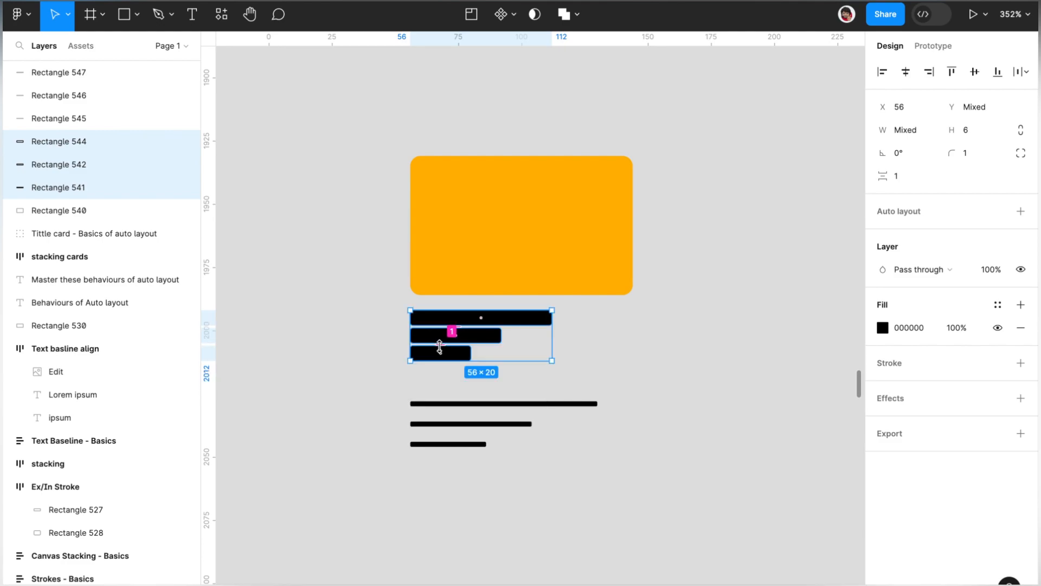
{"action": "key", "text": "shift+a"}
Step: Add auto layout to the three thin lines and set their gap to 2
{"action": "left_click_drag", "start_coordinate": [535, 519], "coordinate": [423, 397]}
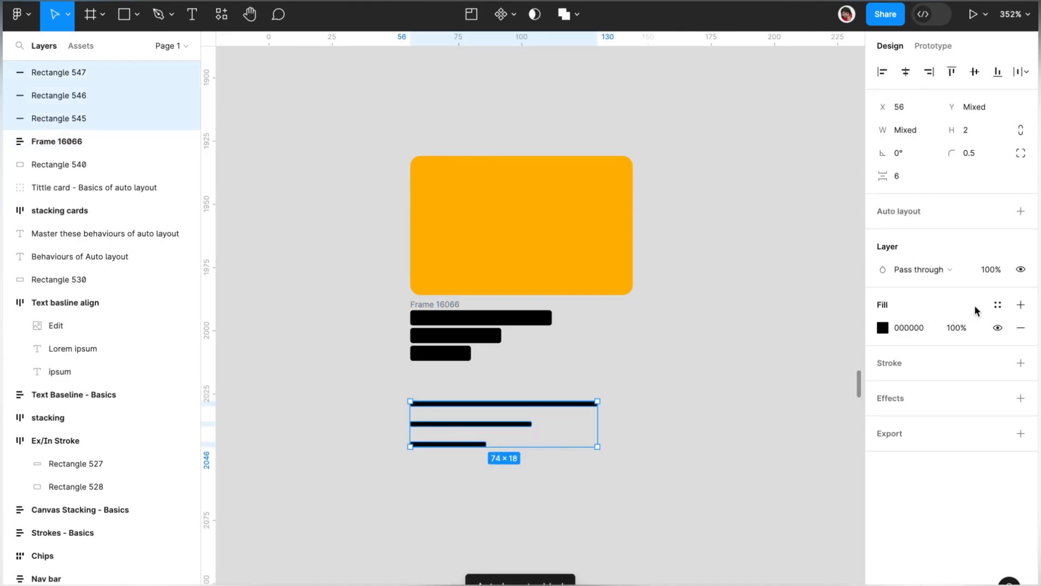
{"action": "left_click", "coordinate": [1018, 212]}
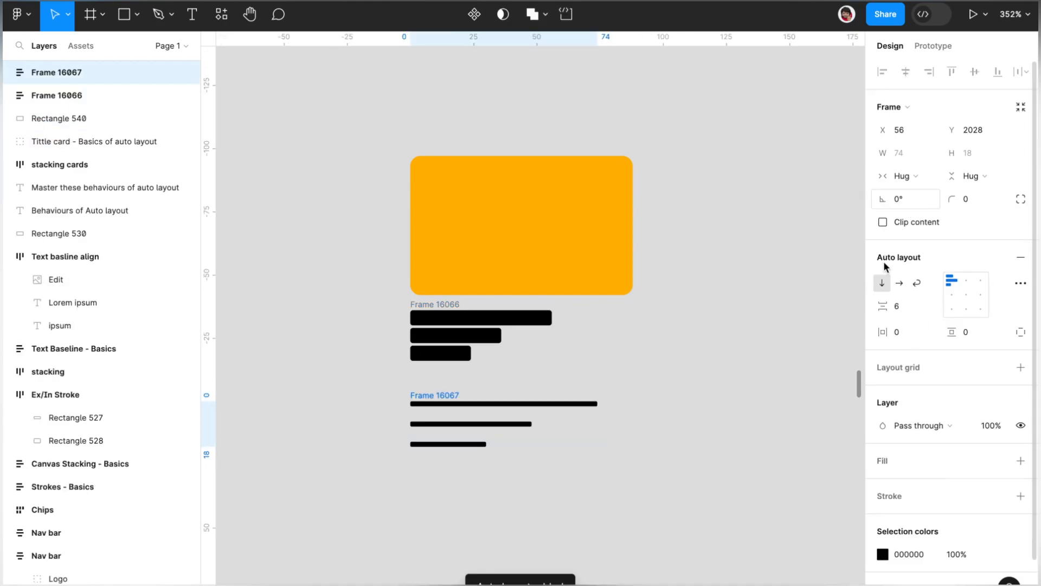
{"action": "double_click", "coordinate": [914, 313]}
{"action": "type", "text": "2"}
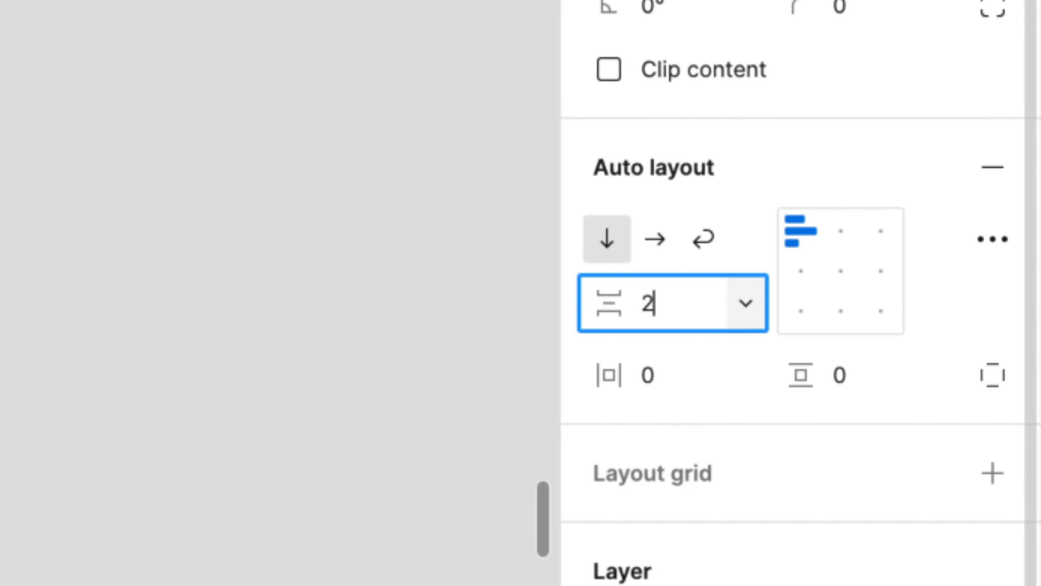
{"action": "key", "text": "Return"}
{"action": "left_click", "coordinate": [405, 516]}
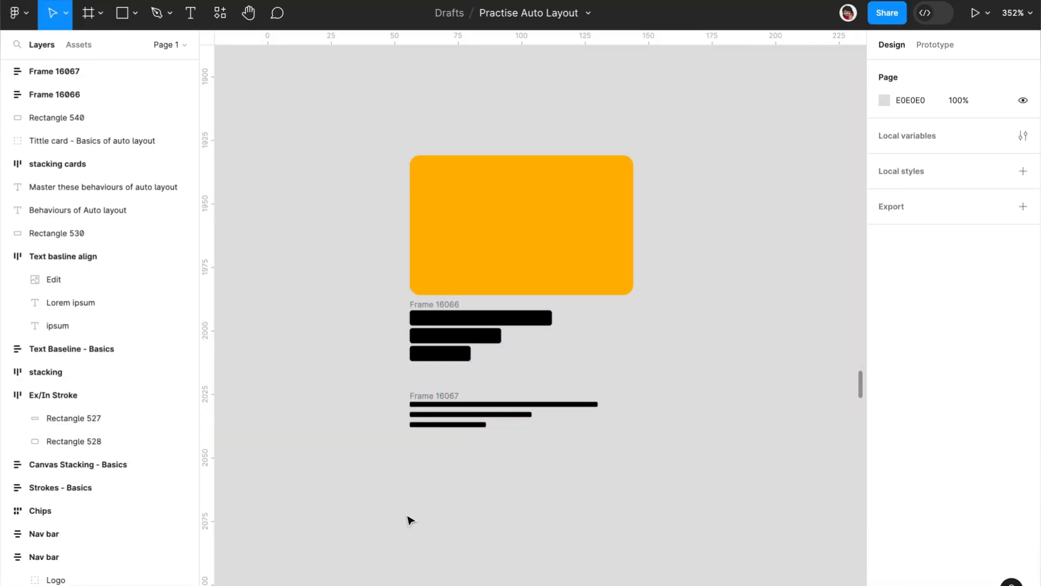
Step: Move the thin-line frame up, closer beneath the frame of thick bars
{"action": "scroll", "coordinate": [410, 520], "scroll_direction": "up", "scroll_amount": 5}
{"action": "left_click_drag", "start_coordinate": [451, 317], "coordinate": [452, 298]}
{"action": "left_click", "coordinate": [504, 424]}
{"action": "scroll", "coordinate": [507, 425], "scroll_direction": "down", "scroll_amount": 3}
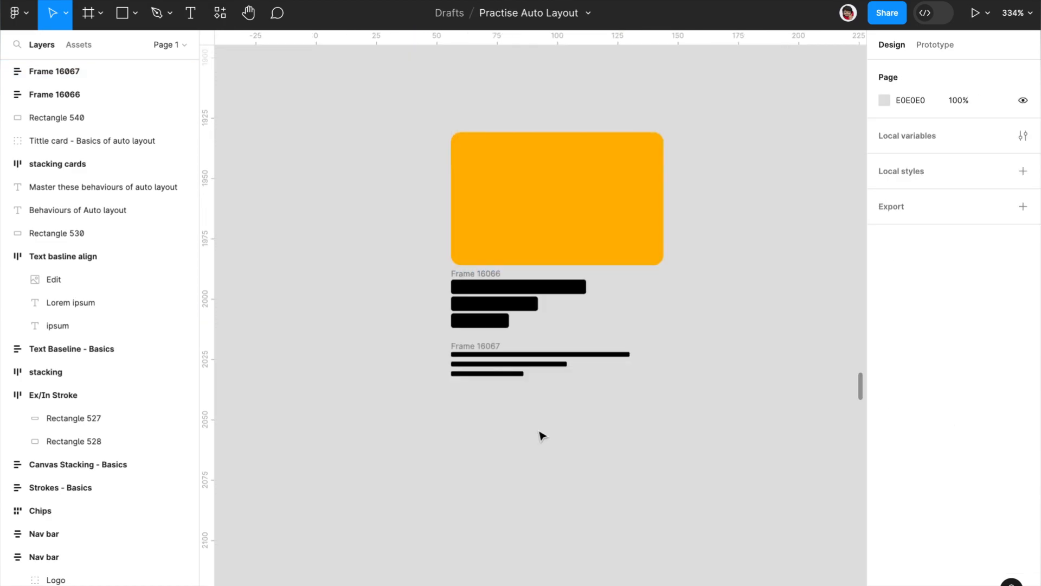
Step: Nest the yellow rectangle and the two bar frames in one parent auto layout frame, and check both nested frames
{"action": "left_click_drag", "start_coordinate": [643, 439], "coordinate": [423, 133]}
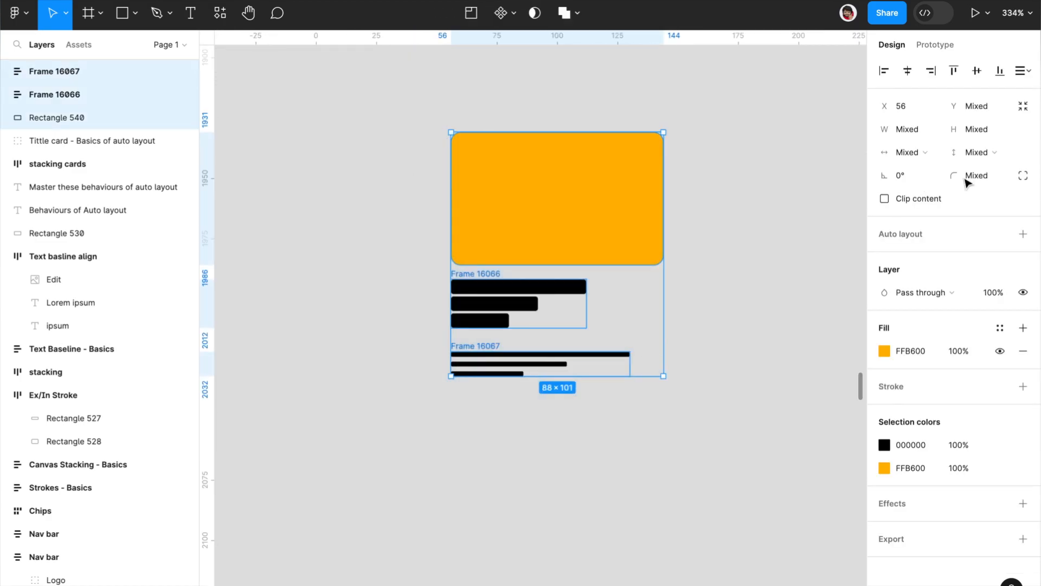
{"action": "left_click", "coordinate": [1023, 235]}
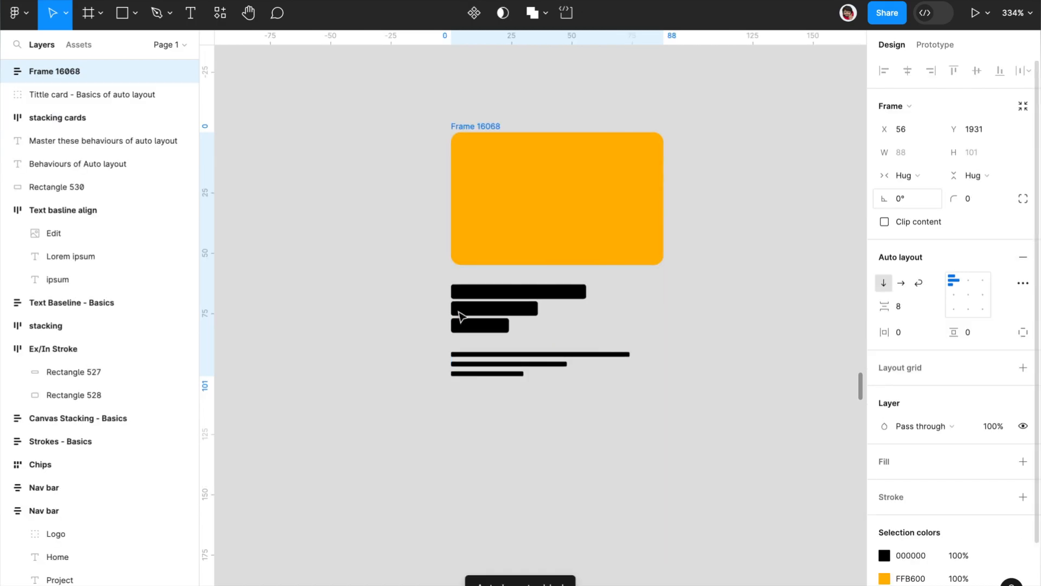
{"action": "left_click", "coordinate": [513, 423]}
{"action": "left_click", "coordinate": [519, 307]}
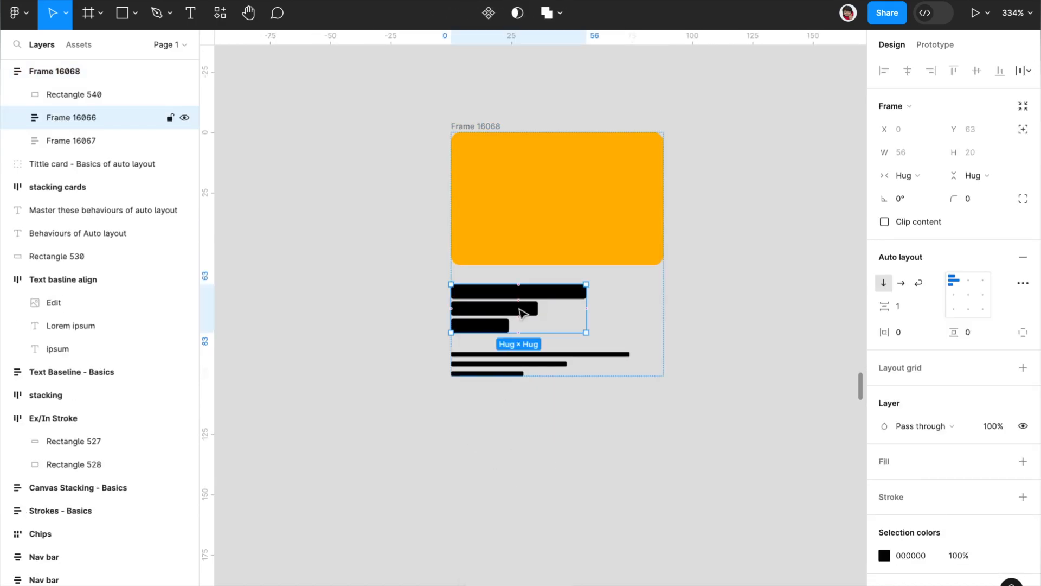
{"action": "left_click", "coordinate": [563, 353]}
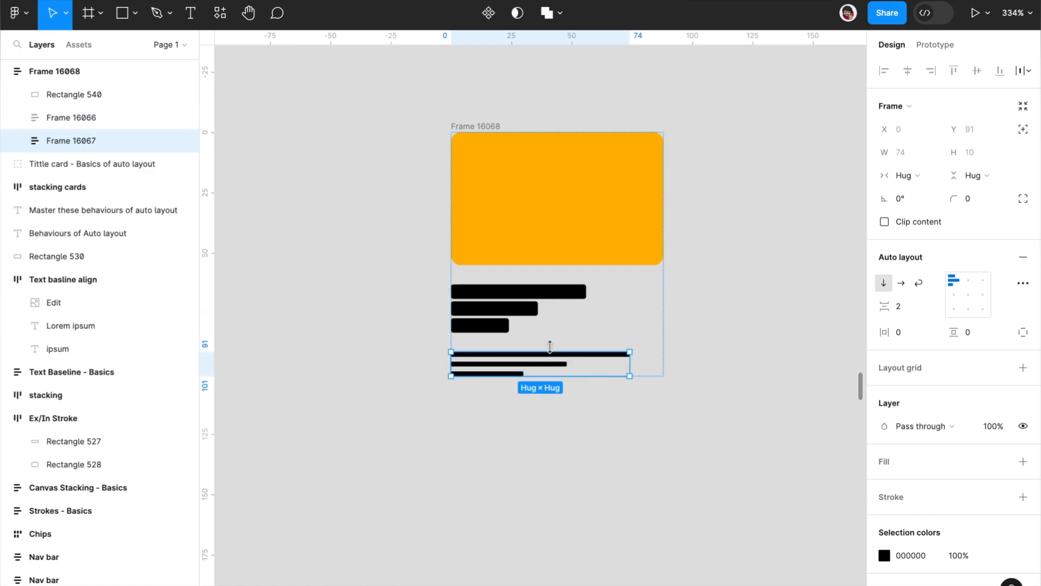
Step: Add a white FFFFFF fill to the parent card frame
{"action": "left_click", "coordinate": [475, 126]}
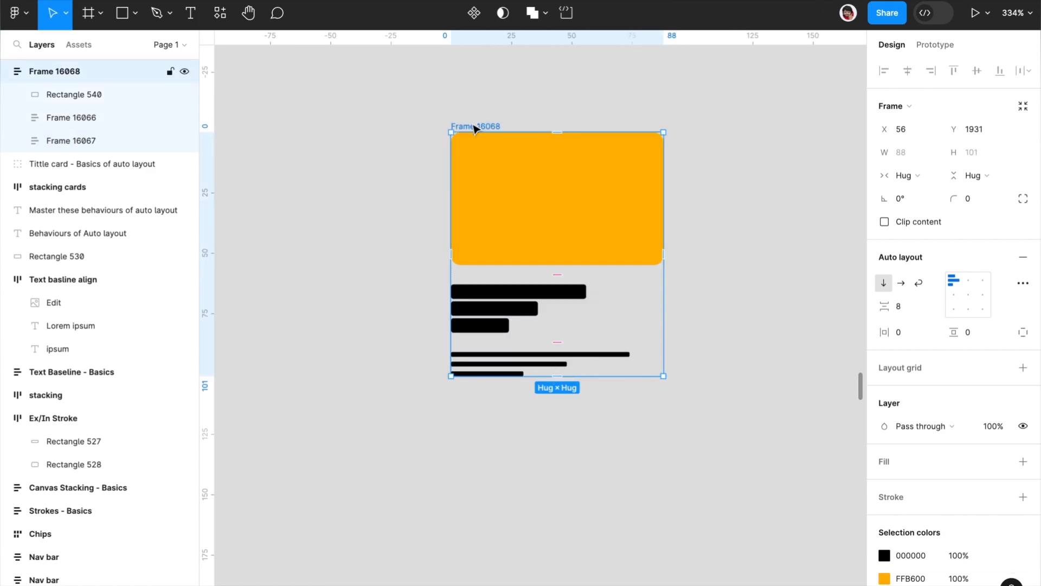
{"action": "scroll", "coordinate": [474, 128], "scroll_direction": "down", "scroll_amount": 5}
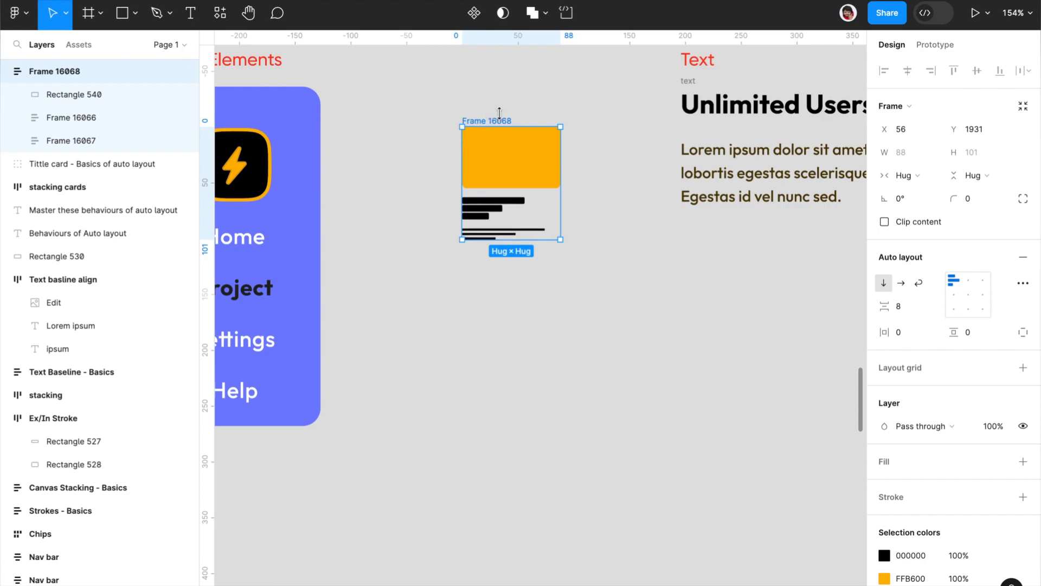
{"action": "scroll", "coordinate": [546, 147], "scroll_direction": "up", "scroll_amount": 5}
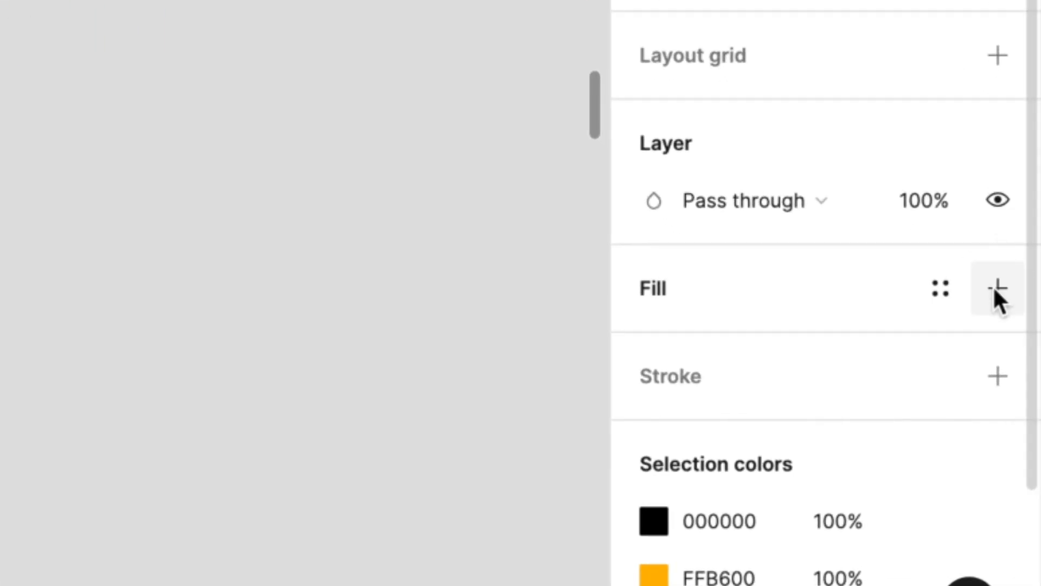
{"action": "left_click", "coordinate": [1022, 462]}
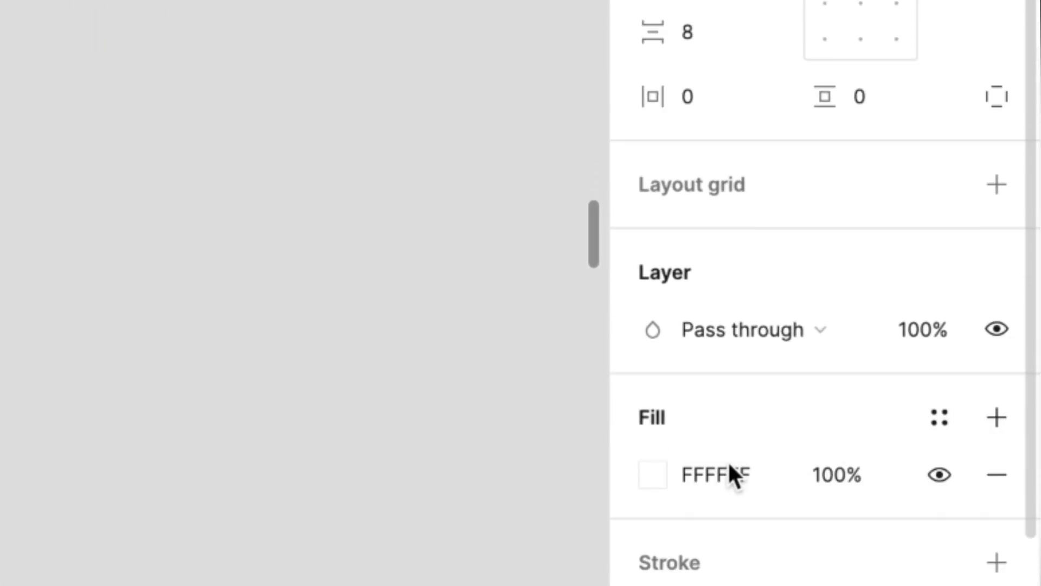
Step: Set the card frame's horizontal and vertical padding to 6 each
{"action": "left_click", "coordinate": [734, 263]}
{"action": "key", "text": "Up"}
{"action": "key", "text": "Up"}
{"action": "key", "text": "Up"}
{"action": "key", "text": "Up"}
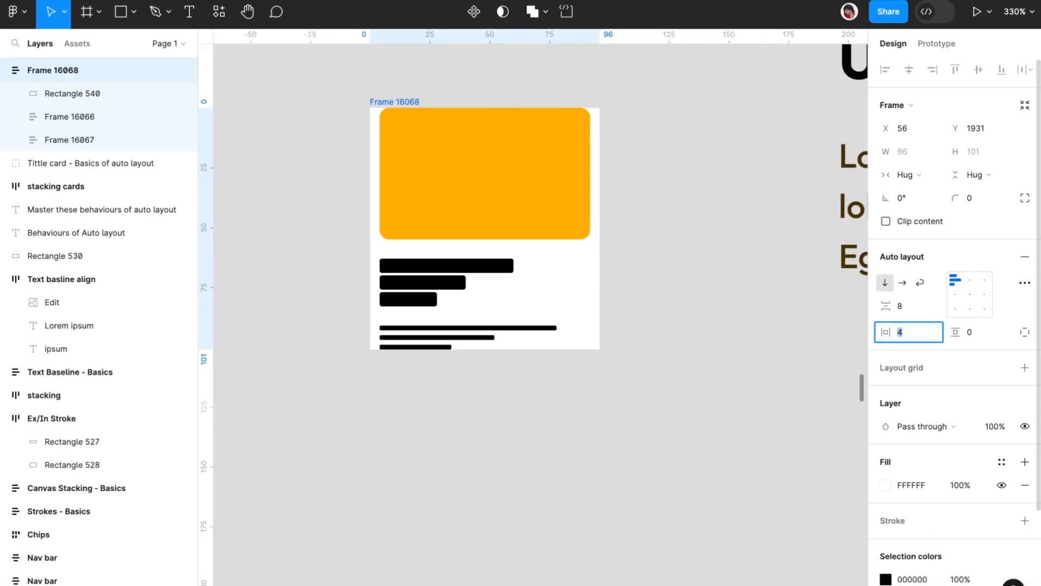
{"action": "key", "text": "Up"}
{"action": "key", "text": "Up"}
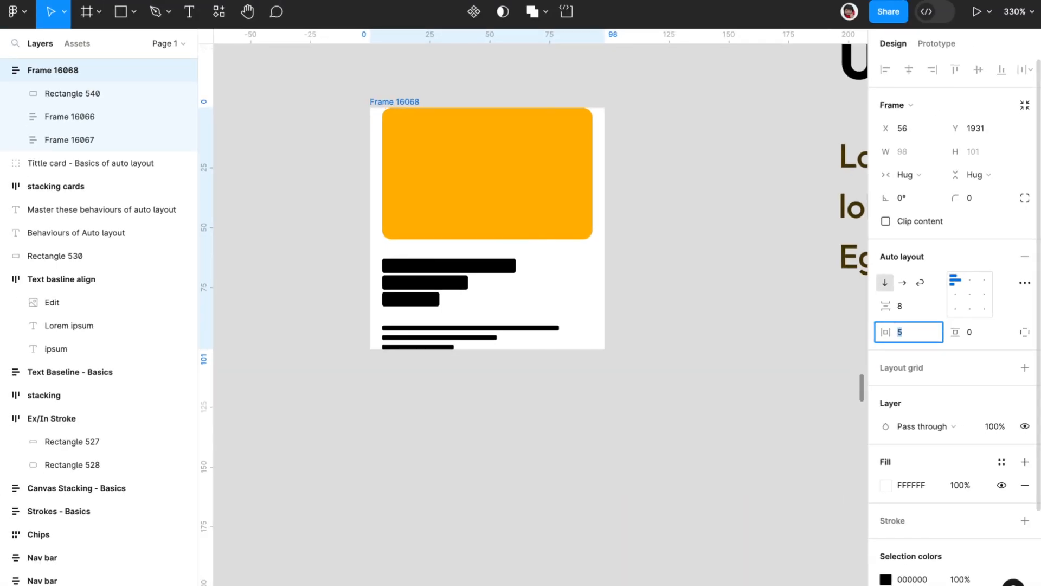
{"action": "left_click", "coordinate": [978, 332]}
{"action": "key", "text": "Up"}
{"action": "key", "text": "Up"}
{"action": "key", "text": "Up"}
{"action": "key", "text": "Up"}
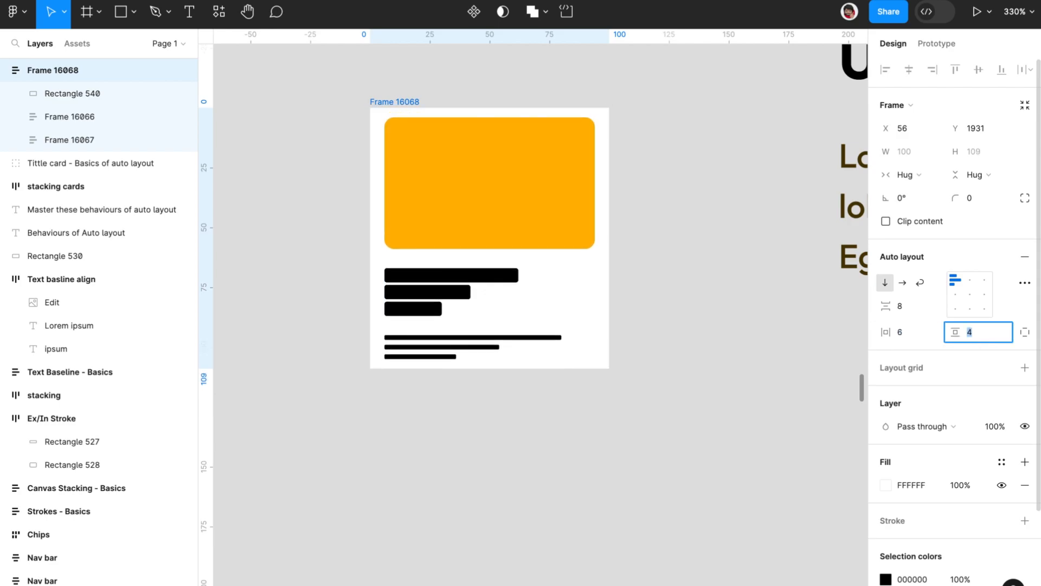
{"action": "key", "text": "Up"}
{"action": "key", "text": "Up"}
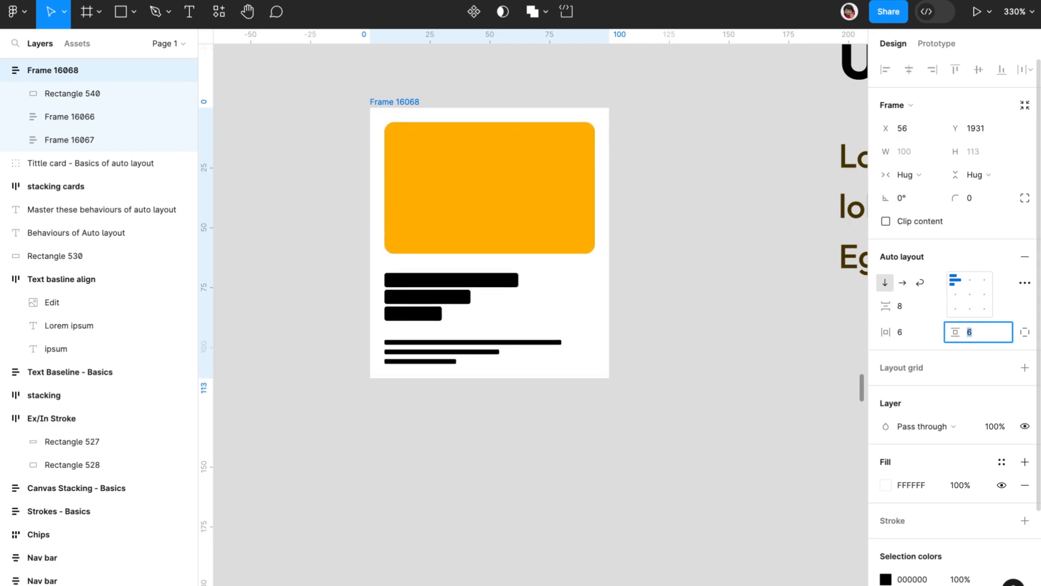
Step: Switch the card frame to individual paddings and set the bottom padding to 15
{"action": "left_click", "coordinate": [1026, 334]}
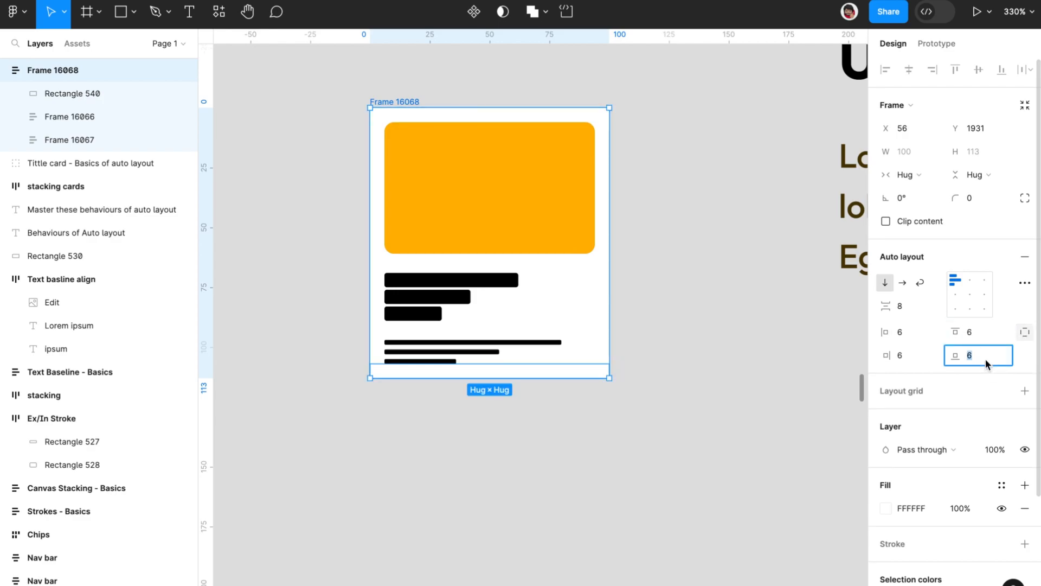
{"action": "key", "text": "Up"}
{"action": "key", "text": "Up"}
{"action": "key", "text": "Up"}
{"action": "key", "text": "Up"}
{"action": "key", "text": "Up"}
{"action": "key", "text": "Up"}
{"action": "key", "text": "Up"}
{"action": "key", "text": "Up"}
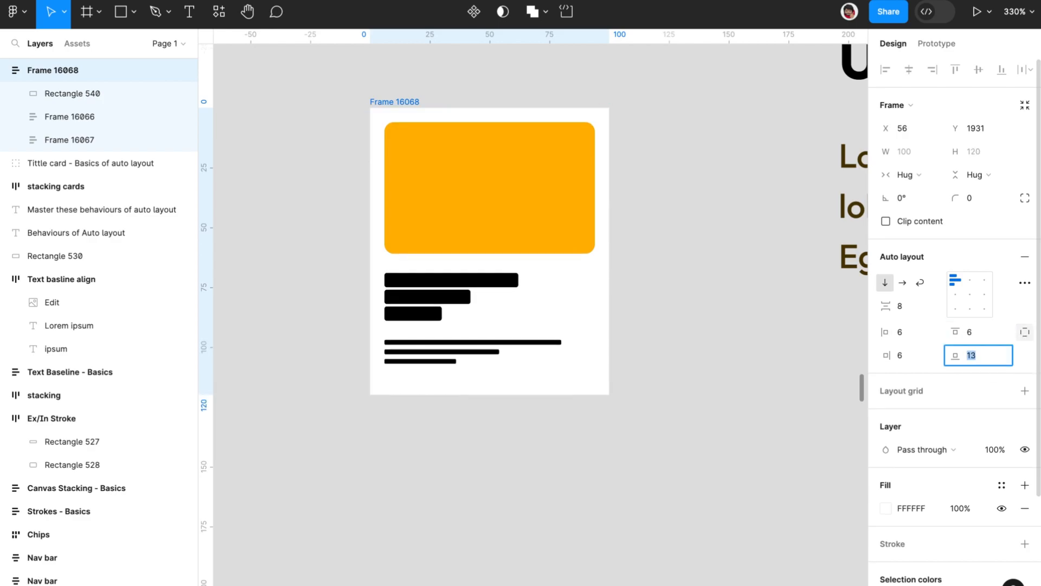
{"action": "key", "text": "Up"}
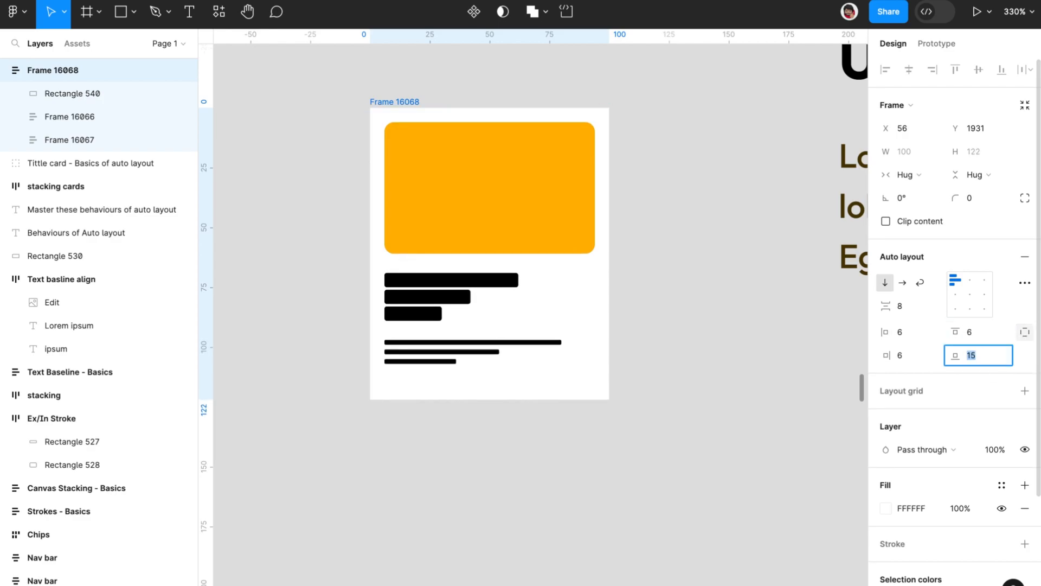
Step: Set the card frame's corner radius to 8
{"action": "left_click", "coordinate": [985, 200]}
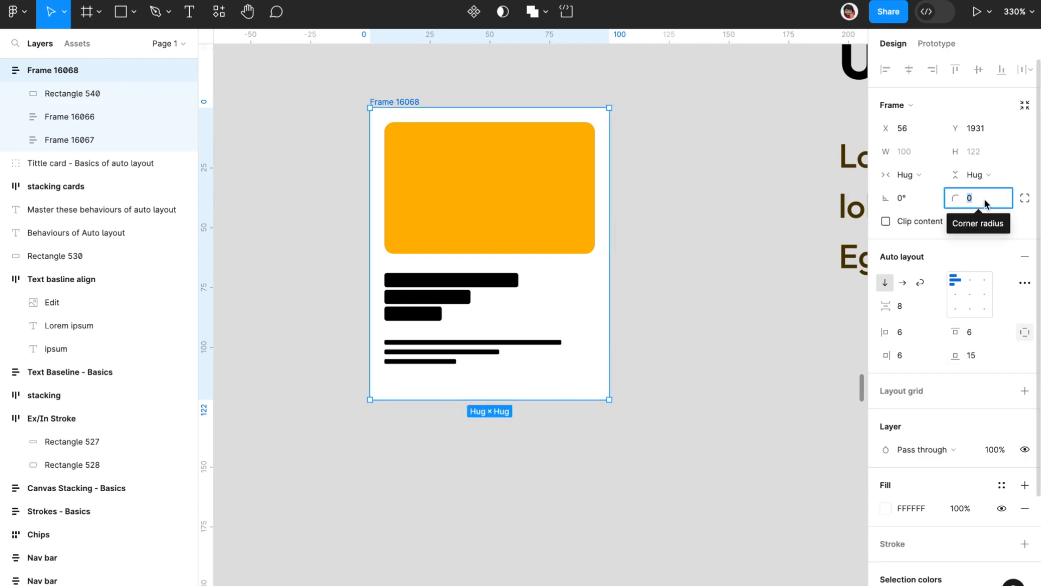
{"action": "type", "text": "8"}
{"action": "key", "text": "Return"}
{"action": "left_click", "coordinate": [678, 185]}
{"action": "scroll", "coordinate": [678, 186], "scroll_direction": "down", "scroll_amount": 1}
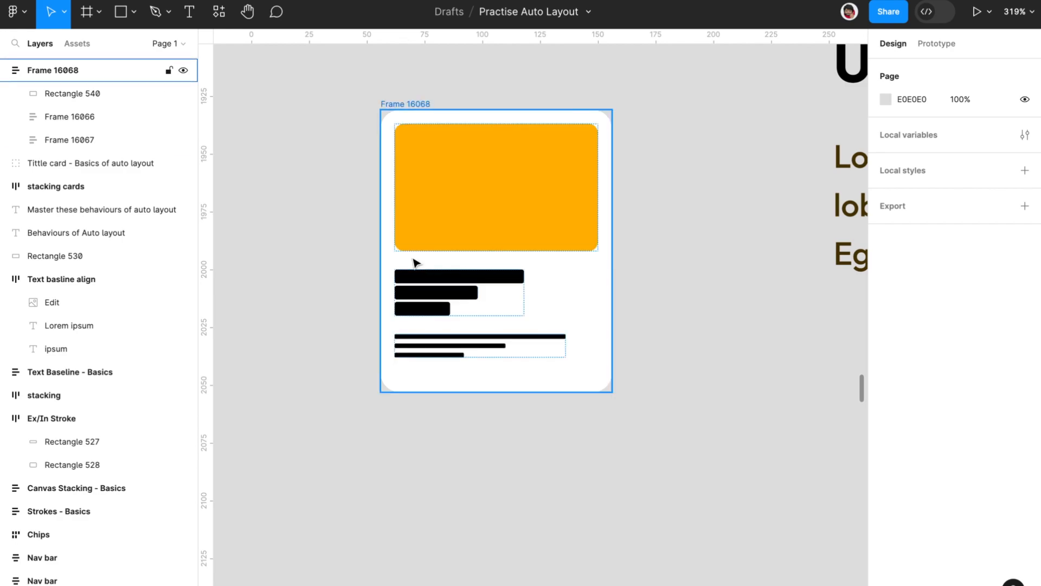
Step: Set the gap in the nested frame of thick bars to 3
{"action": "left_click", "coordinate": [434, 304]}
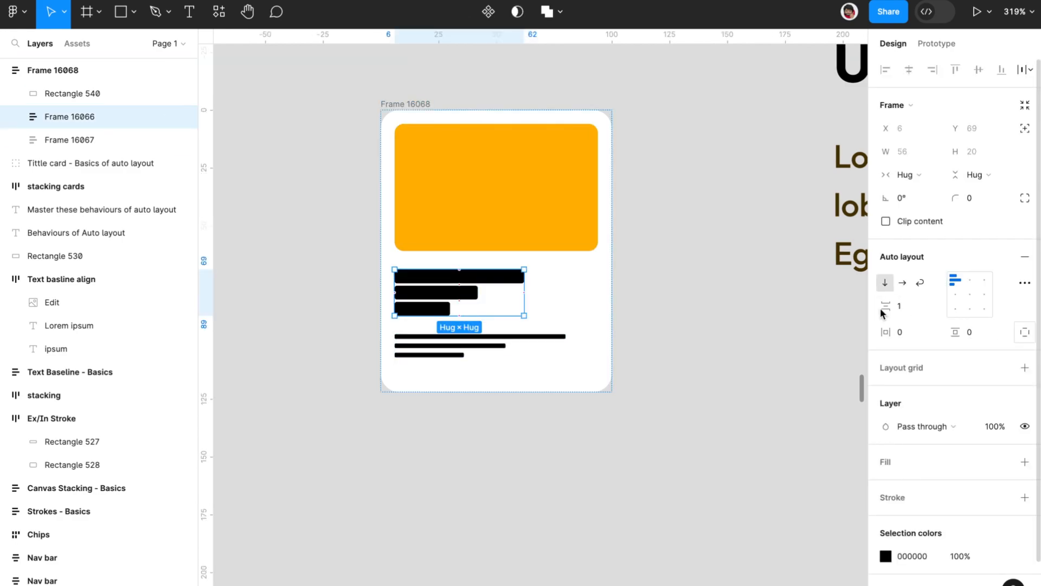
{"action": "key", "text": "Up"}
{"action": "key", "text": "Up"}
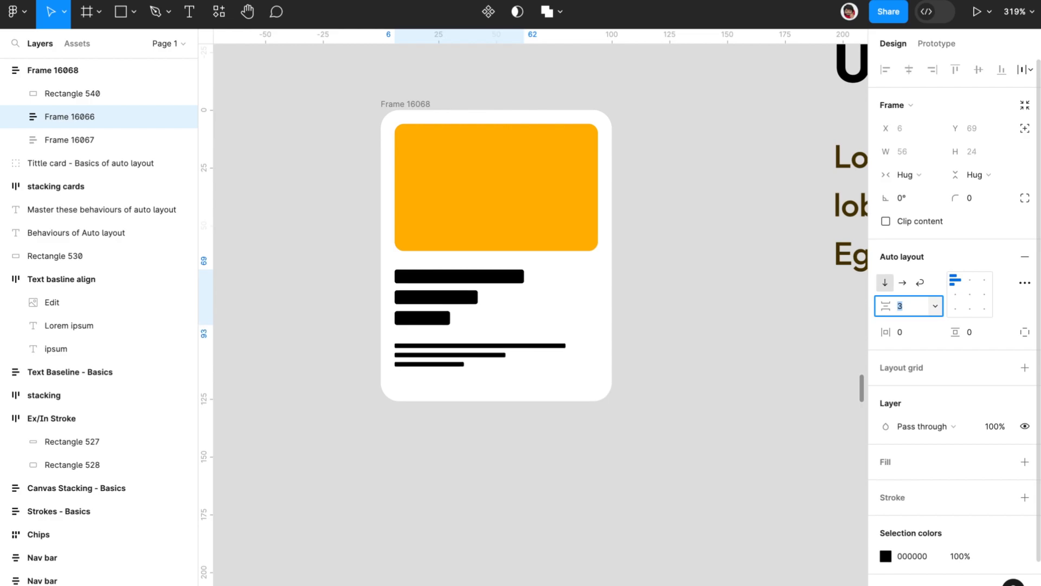
{"action": "left_click", "coordinate": [697, 222]}
Step: Set the stroke position of both orange rectangles in the Ex/In Stroke frame to Inside
{"action": "scroll", "coordinate": [697, 223], "scroll_direction": "down", "scroll_amount": 5}
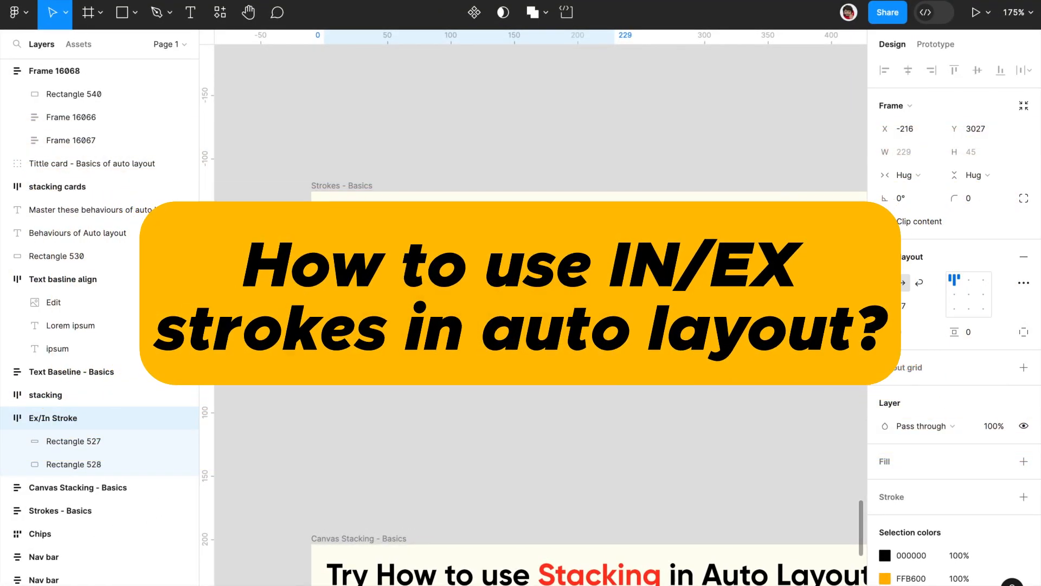
{"action": "scroll", "coordinate": [553, 364], "scroll_direction": "right", "scroll_amount": 3}
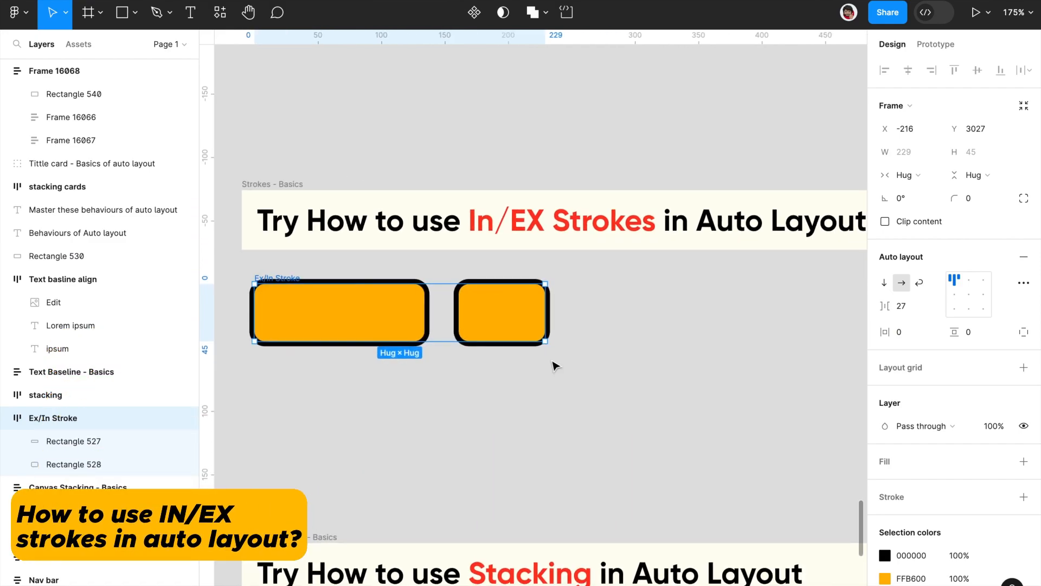
{"action": "scroll", "coordinate": [554, 365], "scroll_direction": "up", "scroll_amount": 3}
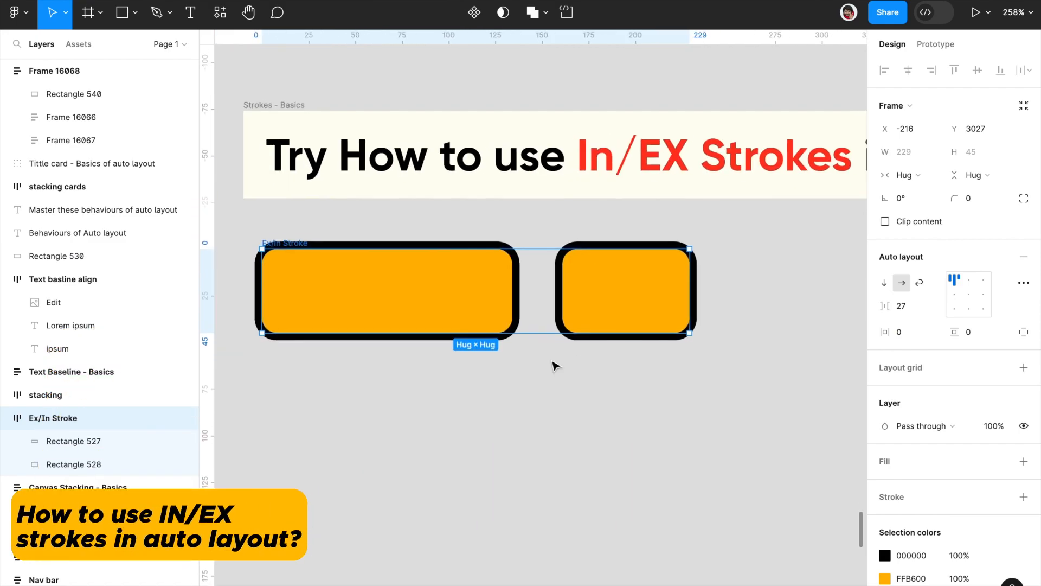
{"action": "scroll", "coordinate": [554, 364], "scroll_direction": "left", "scroll_amount": 2}
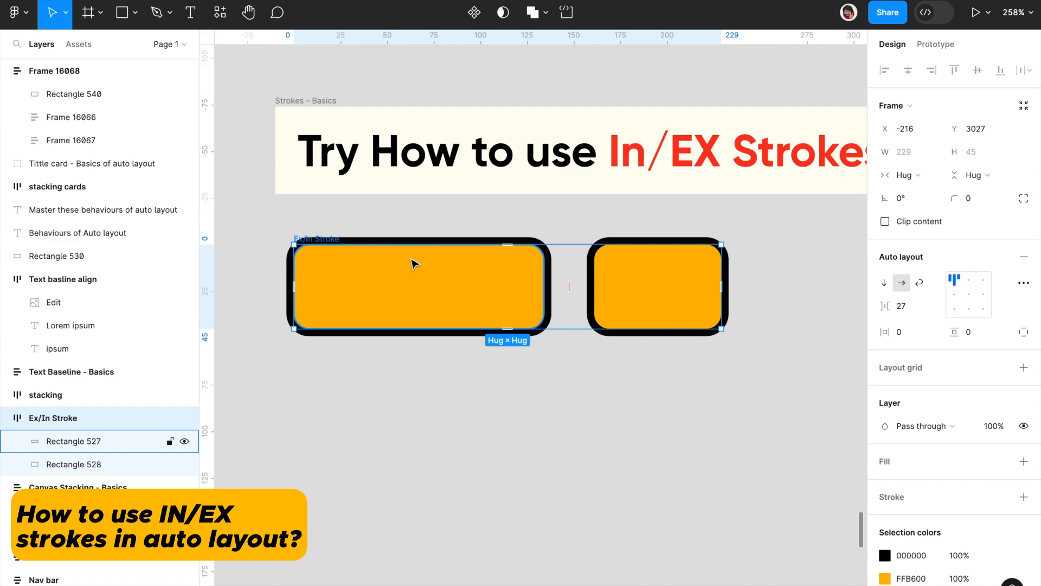
{"action": "left_click", "coordinate": [437, 290]}
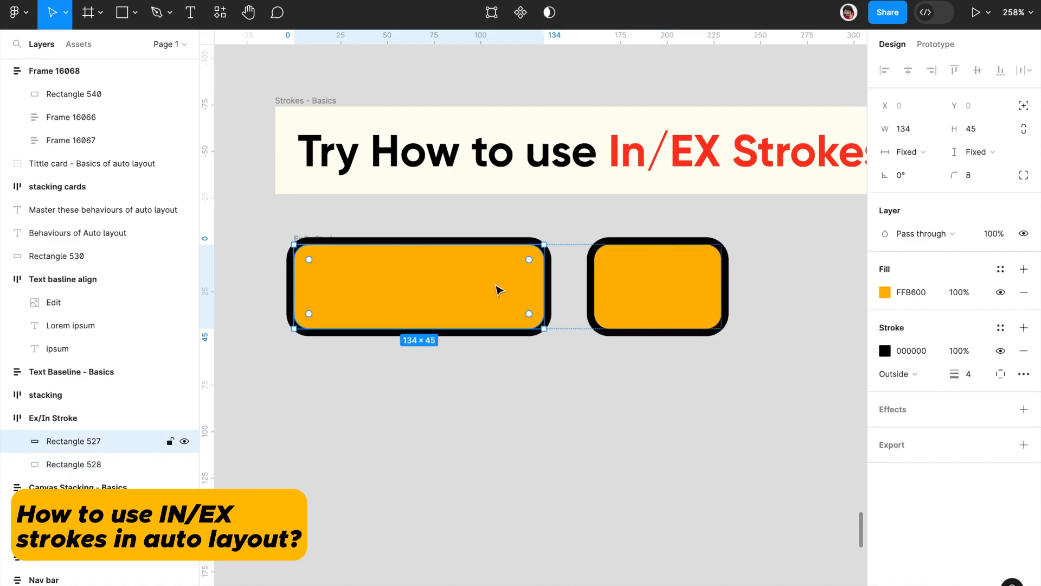
{"action": "left_click", "coordinate": [688, 270], "text": "shift"}
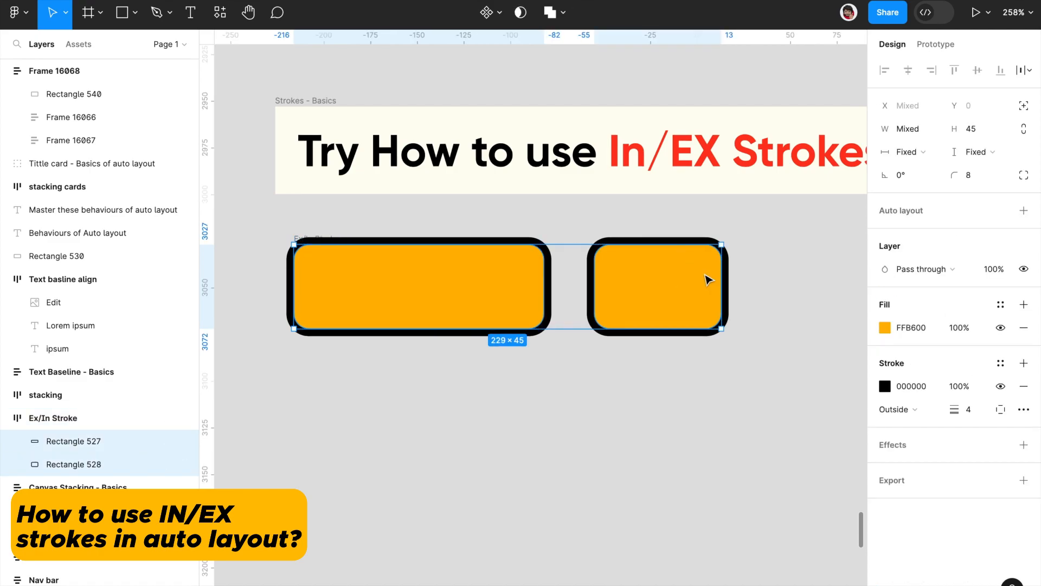
{"action": "left_click", "coordinate": [902, 409]}
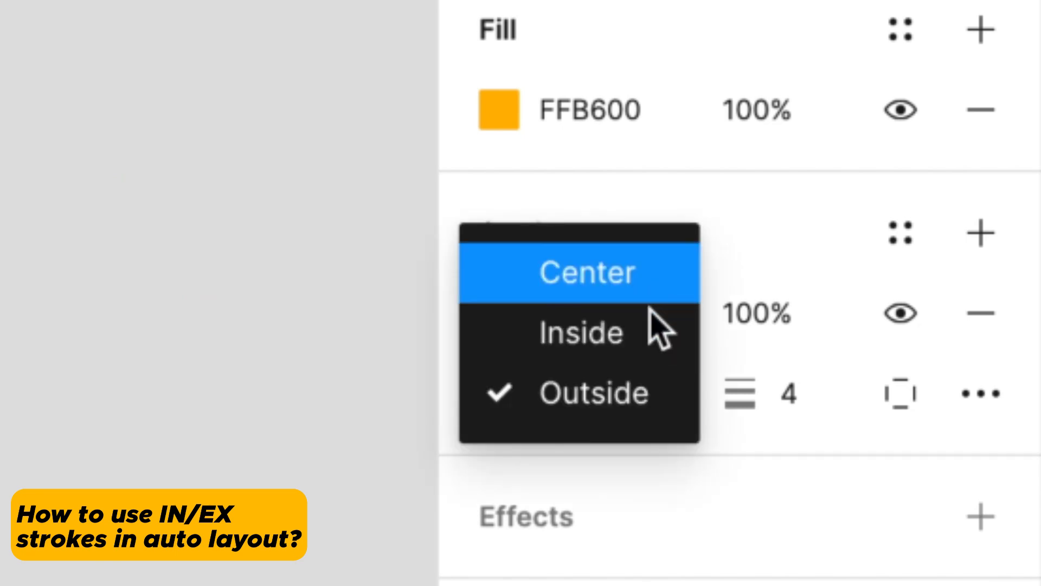
{"action": "left_click", "coordinate": [643, 335]}
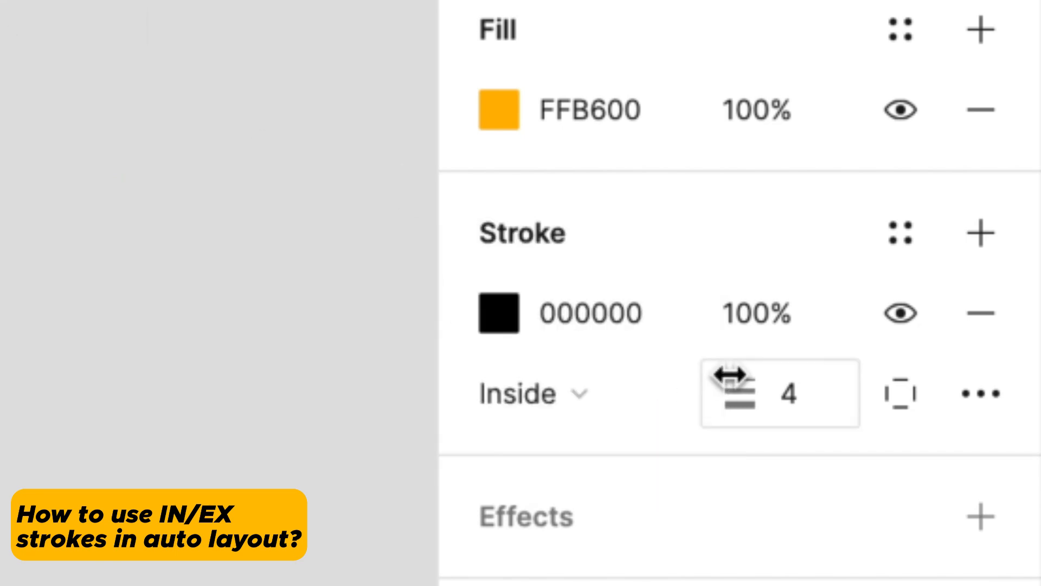
Step: Change the stroke position of both orange rectangles to Outside, followed by Center
{"action": "left_click", "coordinate": [595, 400]}
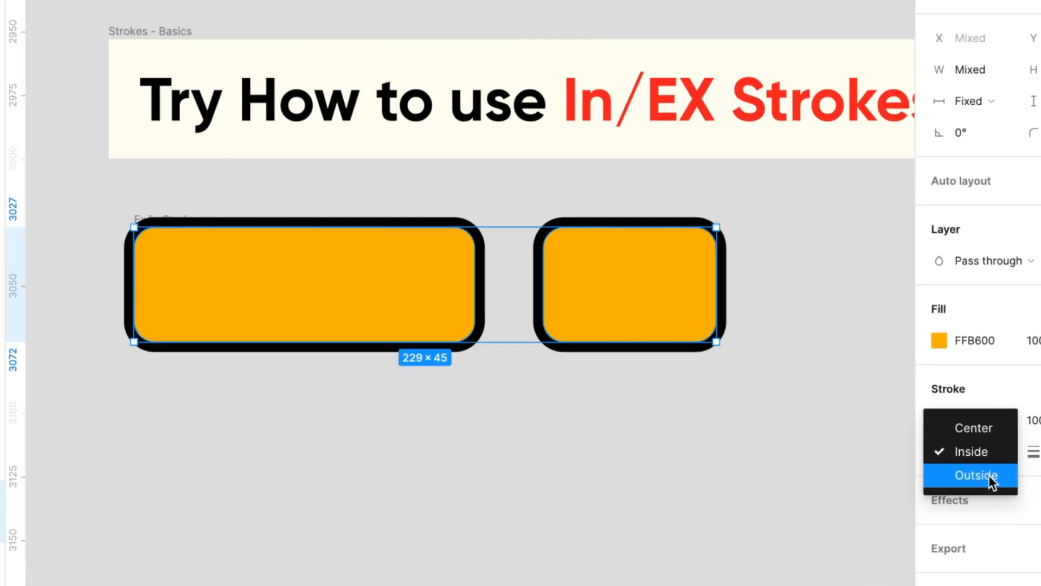
{"action": "left_click", "coordinate": [988, 475]}
{"action": "left_click", "coordinate": [983, 449]}
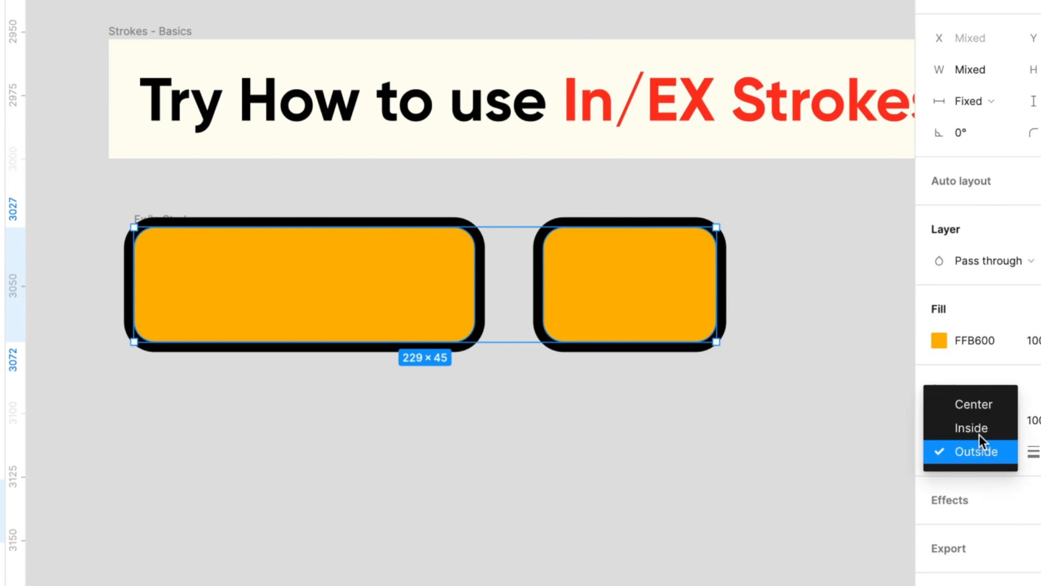
{"action": "left_click", "coordinate": [978, 406]}
{"action": "scroll", "coordinate": [624, 236], "scroll_direction": "up", "scroll_amount": 5}
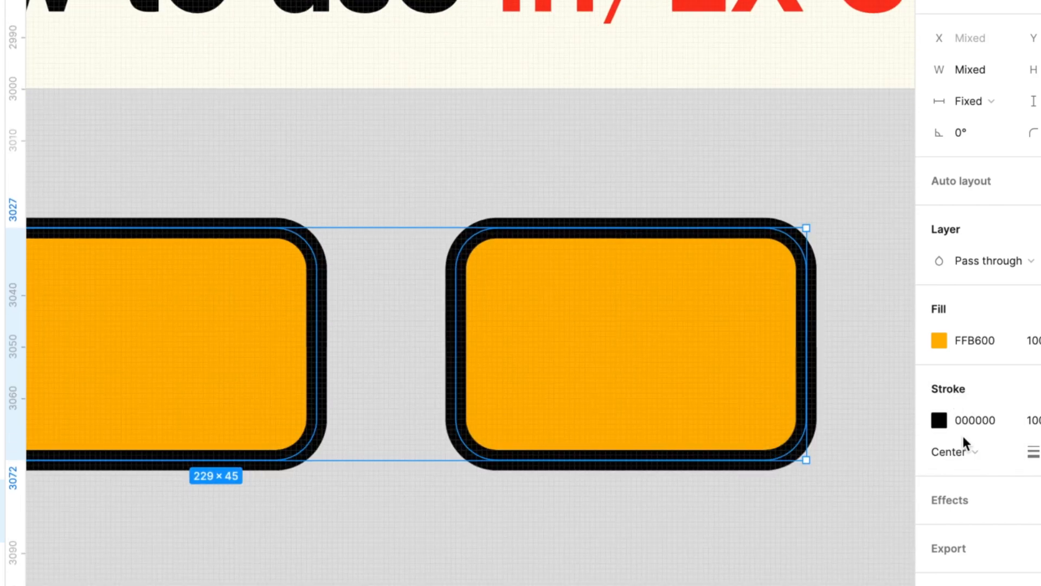
Step: Compare the Inside stroke position on both orange rectangles with Outside, leaving the strokes on Outside
{"action": "left_click", "coordinate": [961, 452]}
{"action": "left_click", "coordinate": [979, 474]}
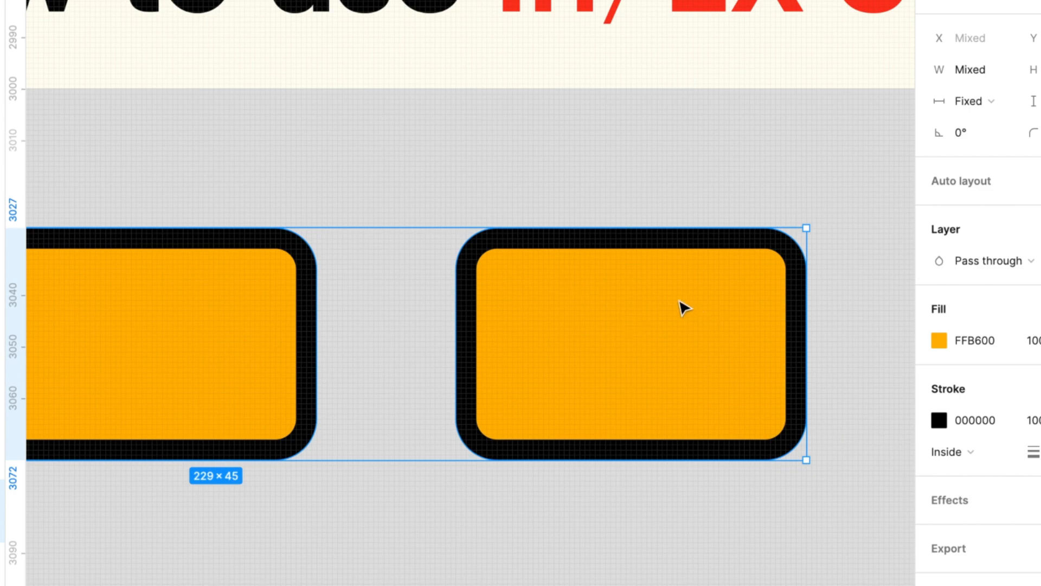
{"action": "left_click", "coordinate": [960, 460]}
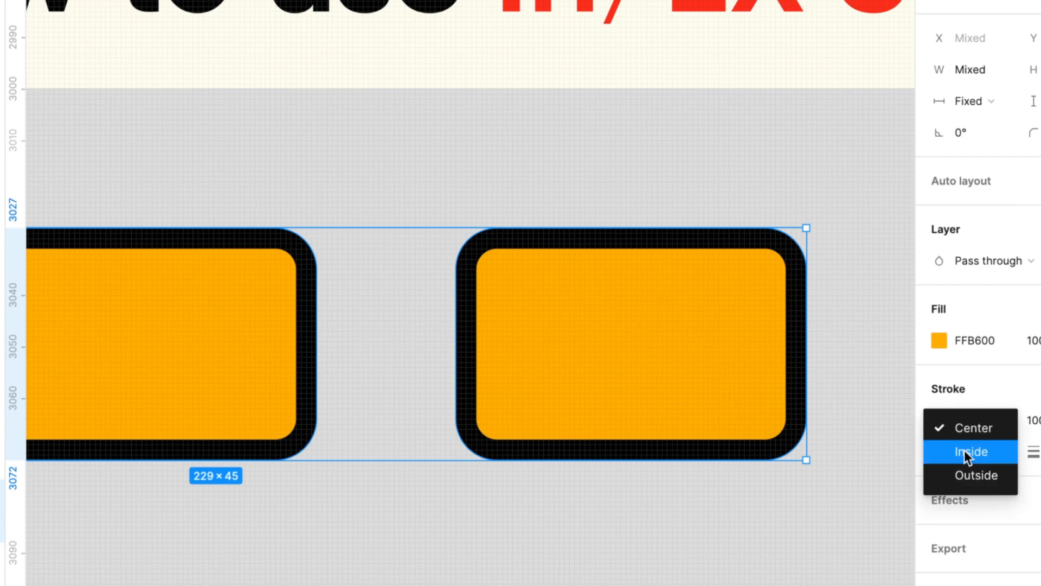
{"action": "left_click", "coordinate": [981, 479]}
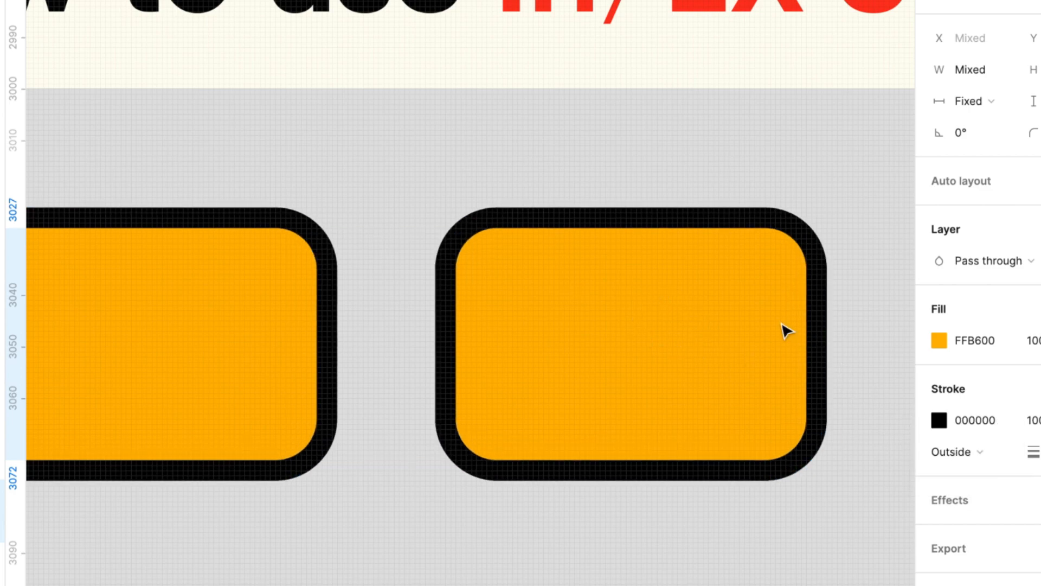
Step: Set the Ex/In Stroke frame's advanced auto layout strokes option to Included in layout
{"action": "scroll", "coordinate": [785, 326], "scroll_direction": "down", "scroll_amount": 5}
{"action": "scroll", "coordinate": [785, 325], "scroll_direction": "left", "scroll_amount": 3}
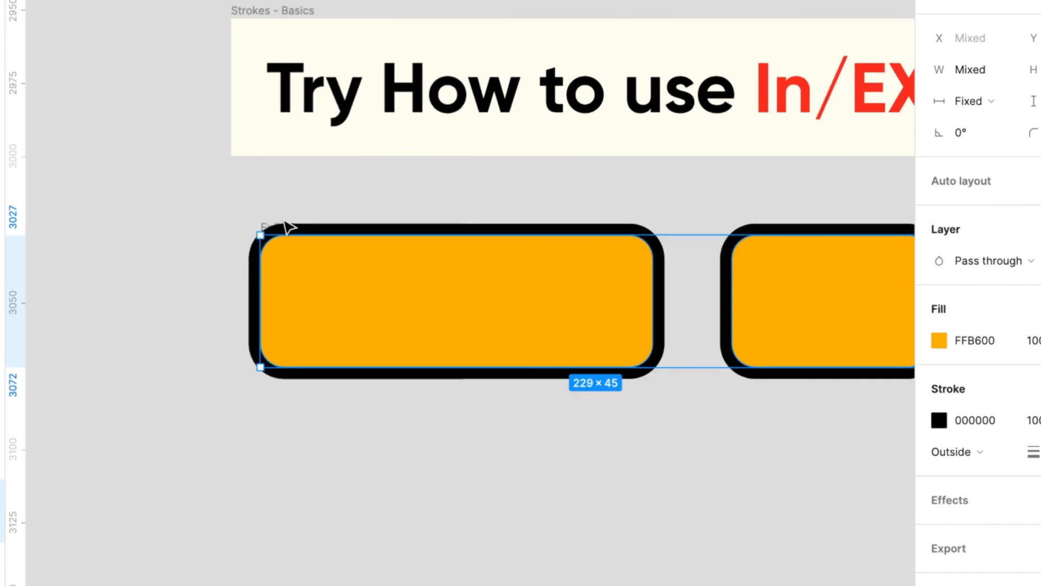
{"action": "left_click", "coordinate": [288, 226]}
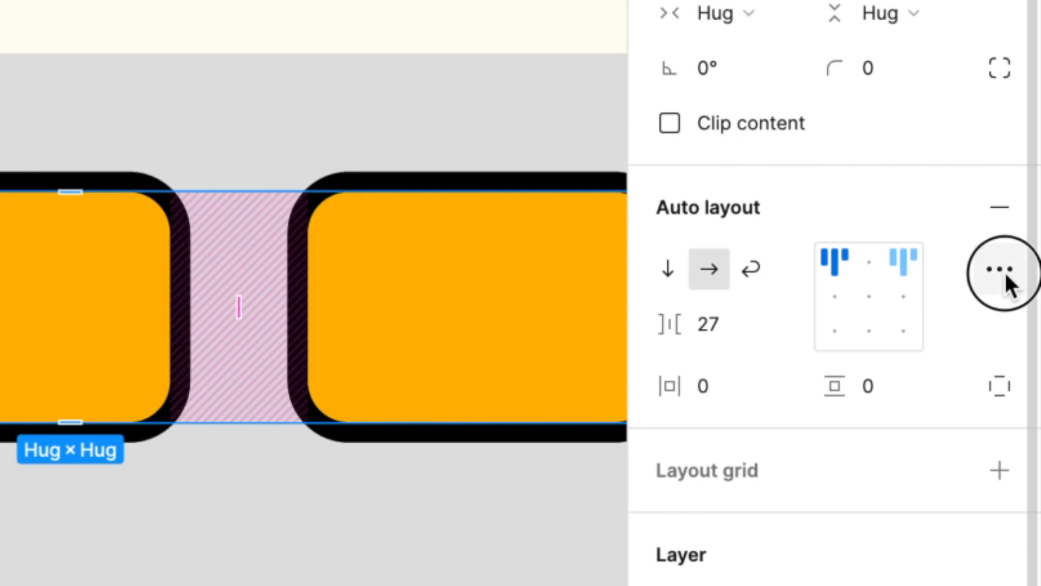
{"action": "left_click", "coordinate": [1038, 278]}
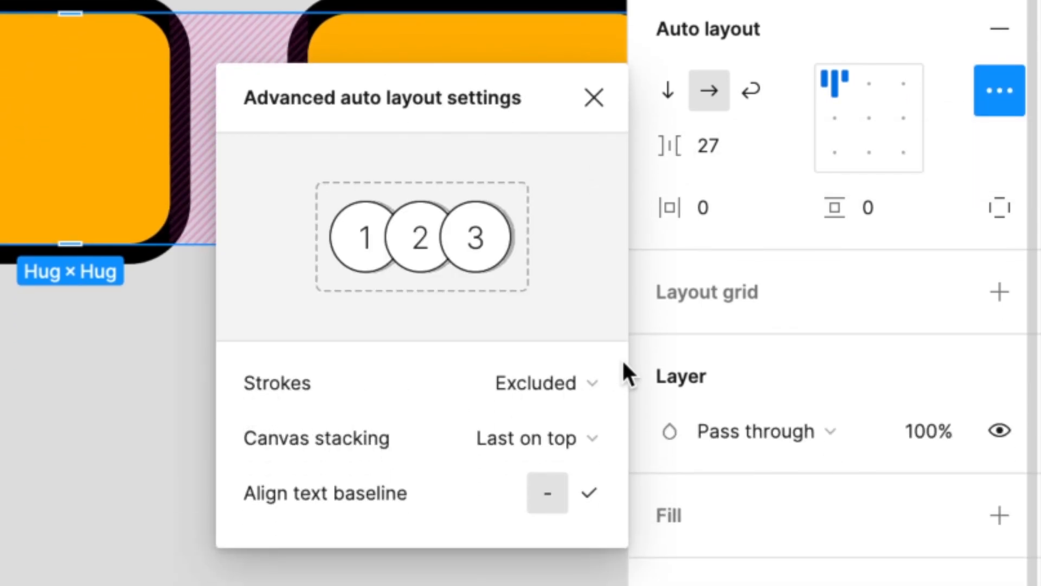
{"action": "left_click", "coordinate": [594, 373]}
{"action": "left_click", "coordinate": [592, 342]}
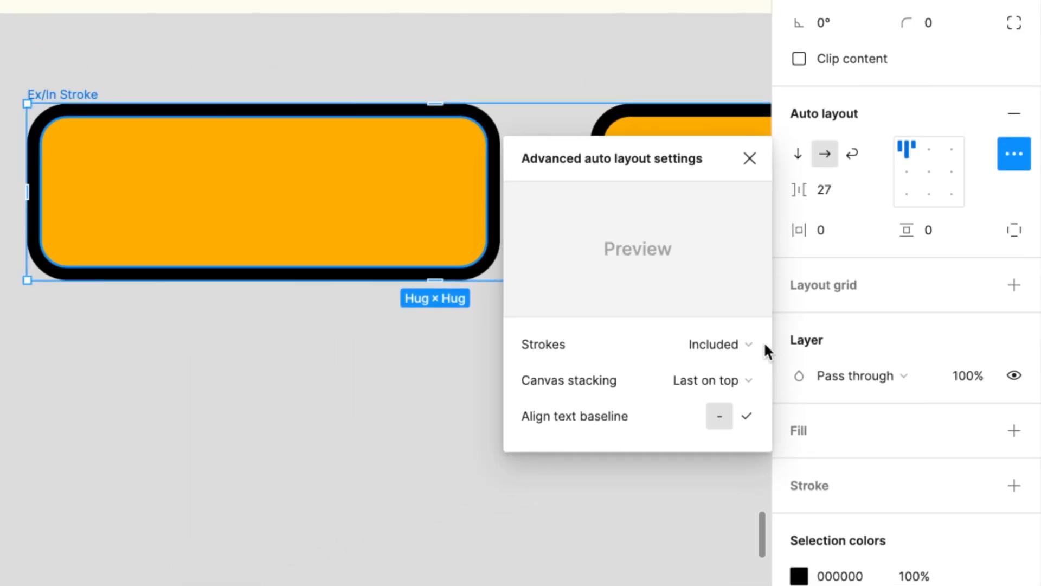
Step: Set the Ex/In Stroke frame's strokes option to Excluded from layout and deselect the frame
{"action": "left_click", "coordinate": [594, 383]}
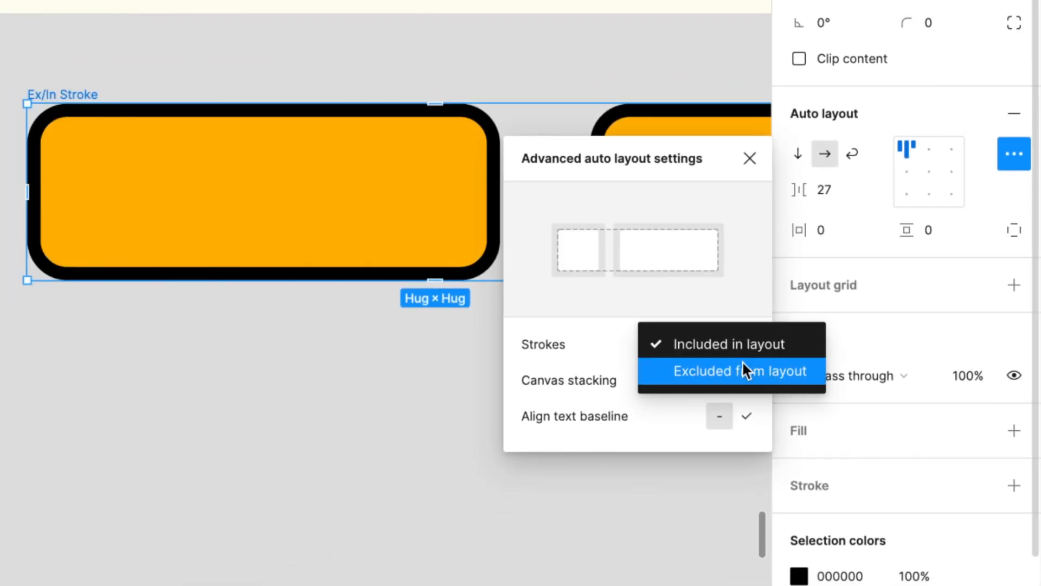
{"action": "left_click", "coordinate": [743, 364]}
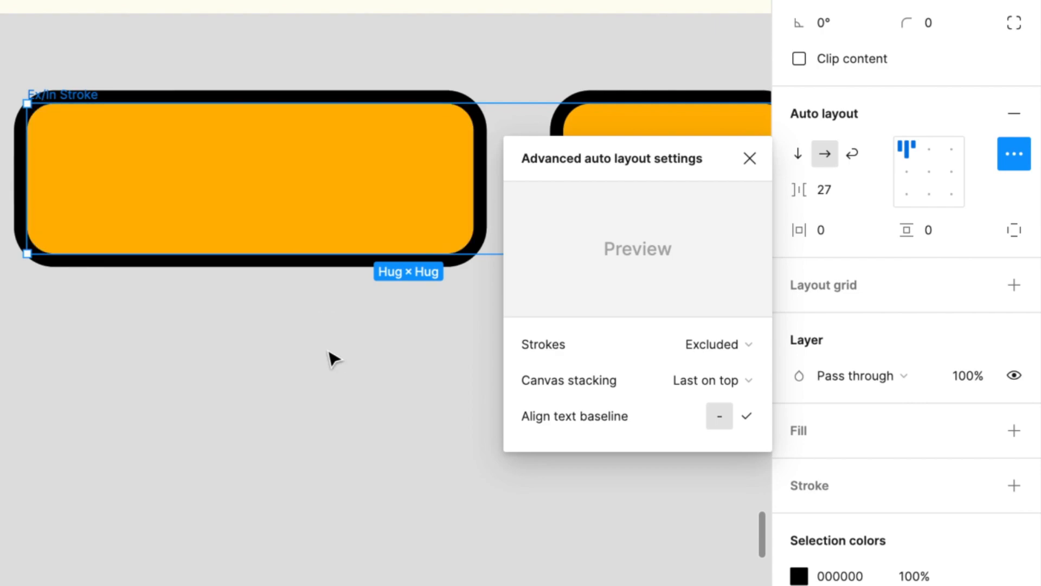
{"action": "left_click", "coordinate": [328, 363]}
Step: Adjust the overlap of the profile photos in the stacking frame to a gap of -15
{"action": "scroll", "coordinate": [578, 418], "scroll_direction": "down", "scroll_amount": 5}
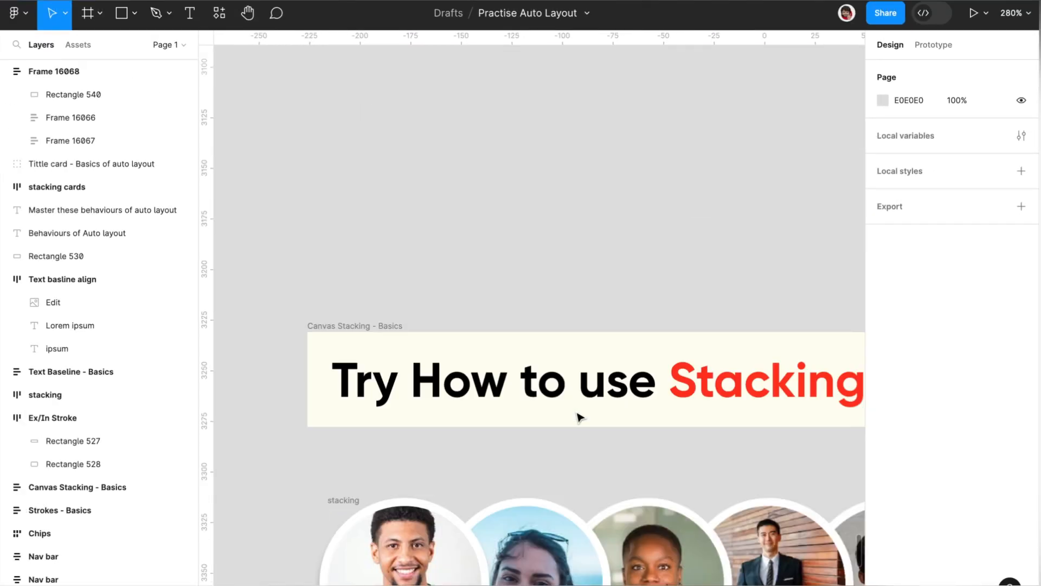
{"action": "scroll", "coordinate": [579, 417], "scroll_direction": "down", "scroll_amount": 3}
{"action": "scroll", "coordinate": [579, 417], "scroll_direction": "down", "scroll_amount": 4}
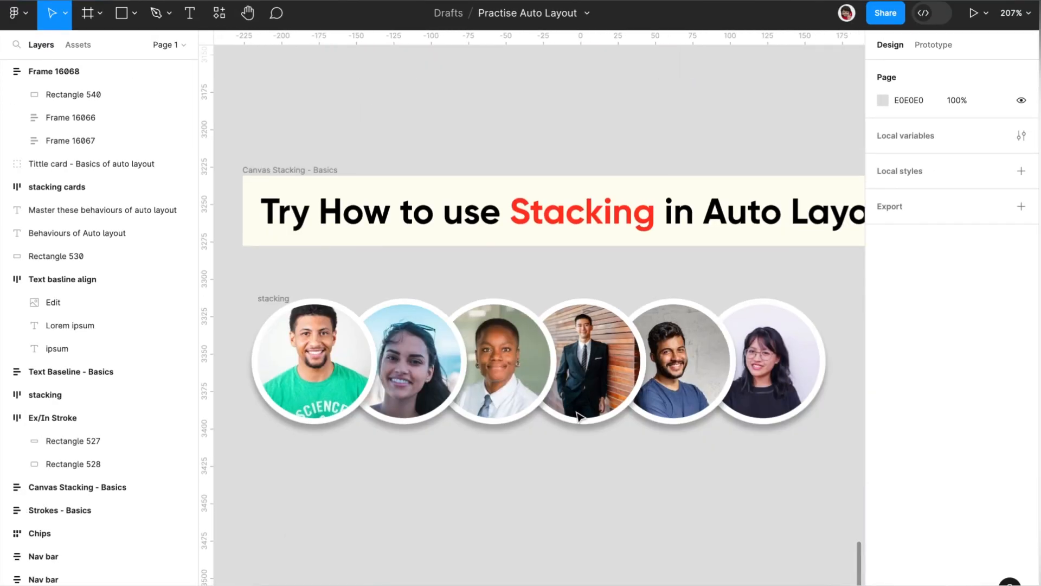
{"action": "scroll", "coordinate": [579, 418], "scroll_direction": "down", "scroll_amount": 1}
{"action": "scroll", "coordinate": [493, 383], "scroll_direction": "down", "scroll_amount": 3}
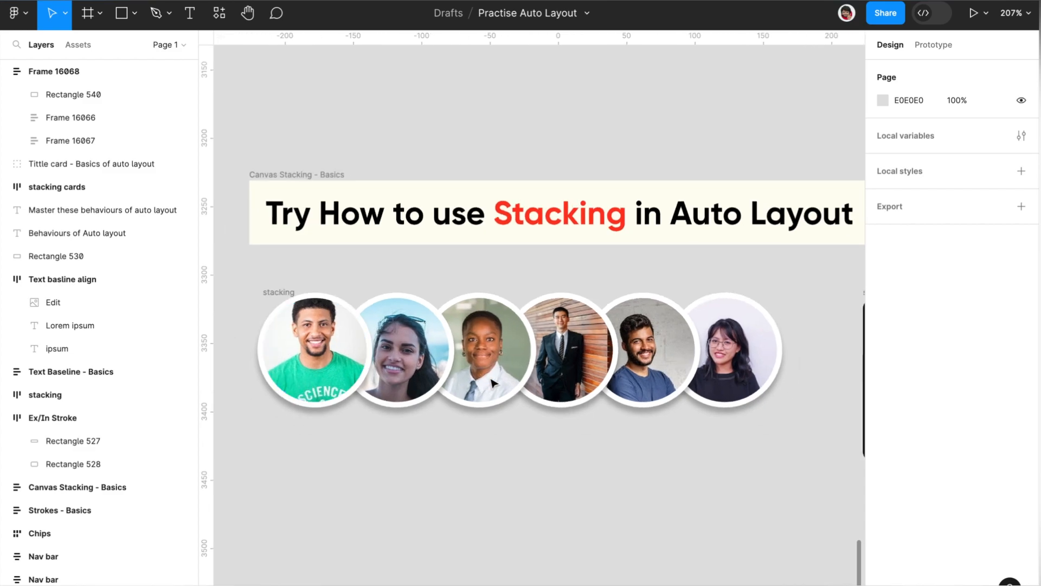
{"action": "scroll", "coordinate": [382, 339], "scroll_direction": "down", "scroll_amount": 2}
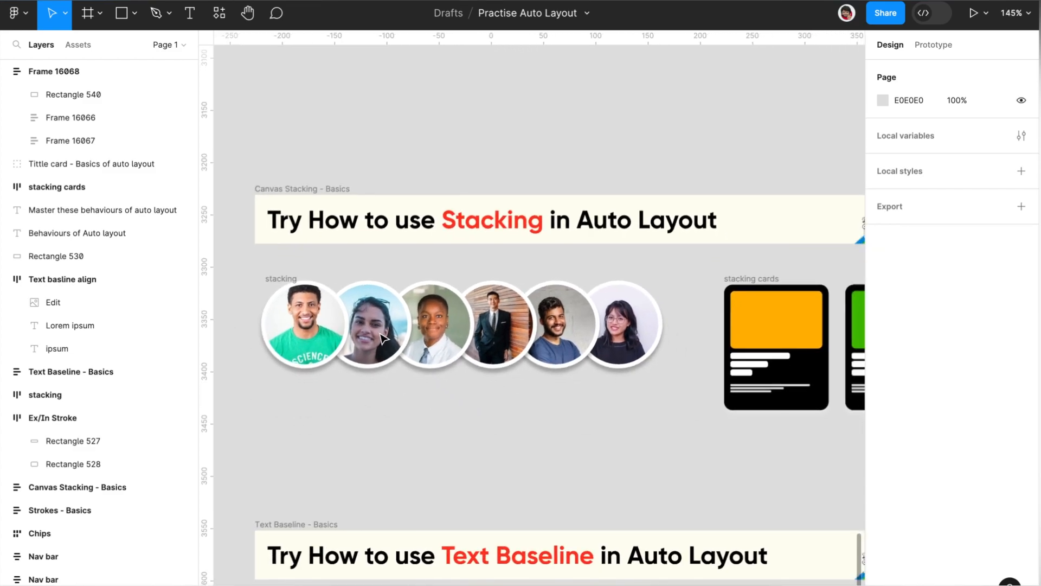
{"action": "left_click", "coordinate": [282, 280]}
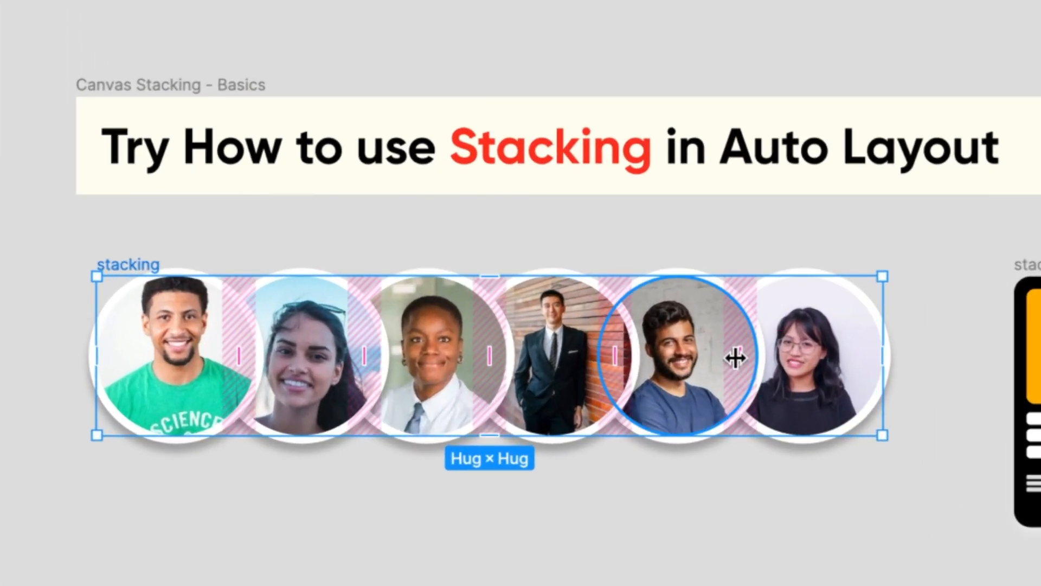
{"action": "mouse_move", "coordinate": [587, 324]}
{"action": "left_mouse_down"}
{"action": "mouse_move", "coordinate": [613, 327]}
{"action": "mouse_move", "coordinate": [592, 337]}
{"action": "left_mouse_up"}
{"action": "mouse_move", "coordinate": [748, 383]}
{"action": "left_mouse_down"}
{"action": "mouse_move", "coordinate": [794, 383]}
{"action": "mouse_move", "coordinate": [660, 402]}
{"action": "mouse_move", "coordinate": [748, 396]}
{"action": "mouse_move", "coordinate": [740, 400]}
{"action": "left_mouse_up"}
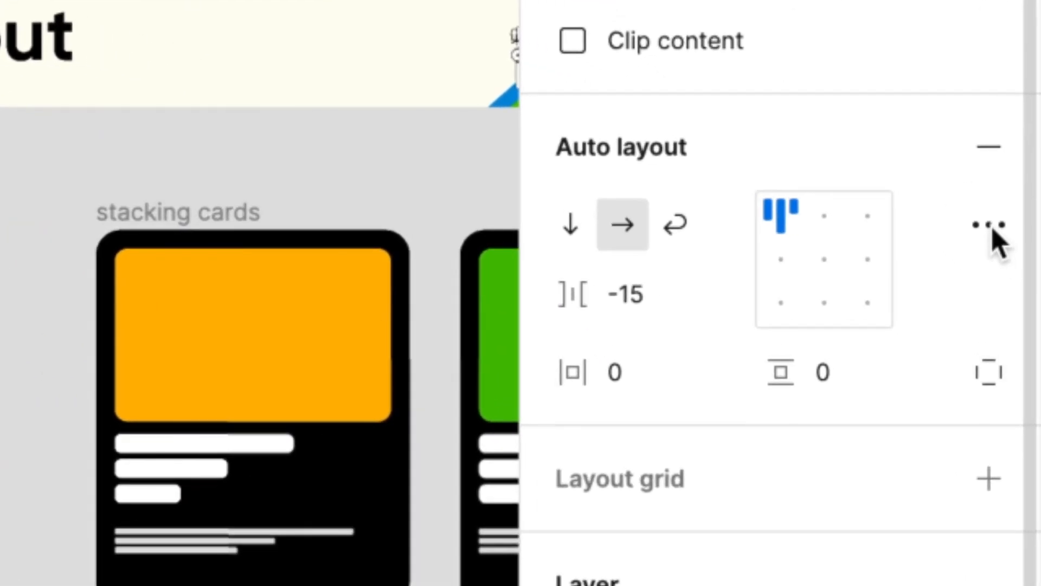
Step: Set the canvas stacking of the stacking frame with profile photos to Last on top
{"action": "left_click", "coordinate": [991, 227]}
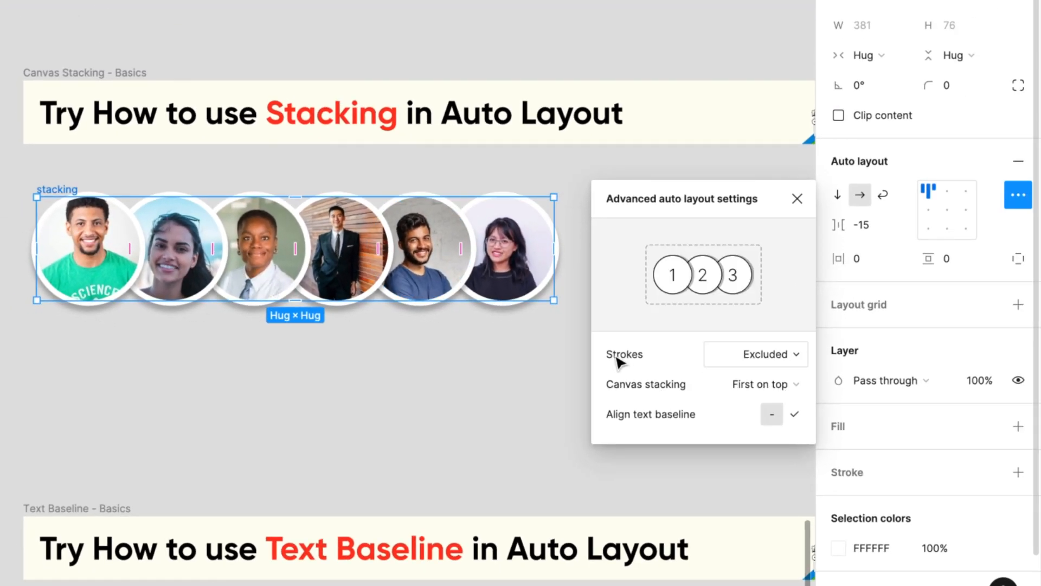
{"action": "left_click", "coordinate": [798, 384]}
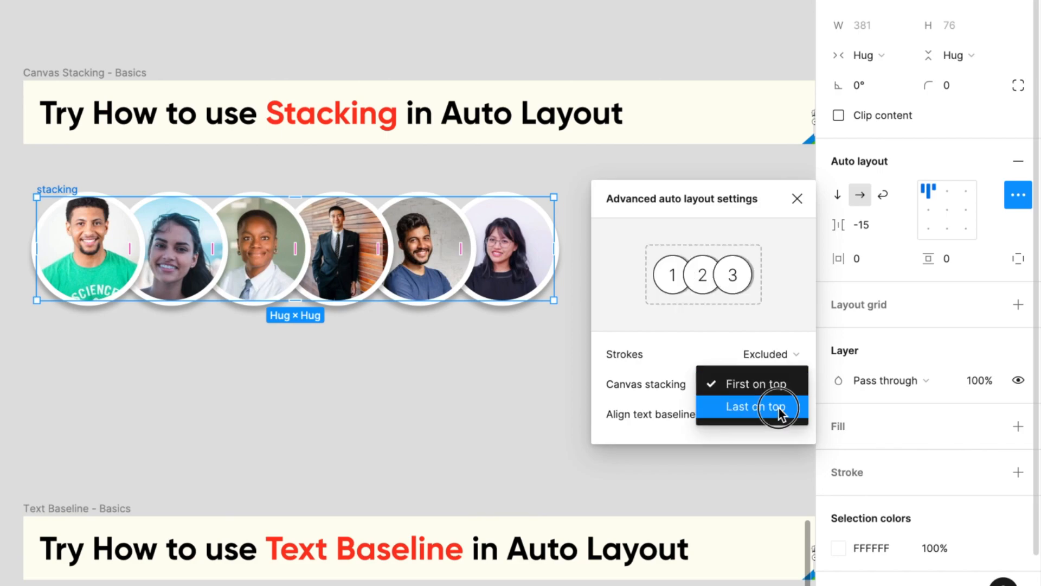
{"action": "left_click", "coordinate": [755, 407]}
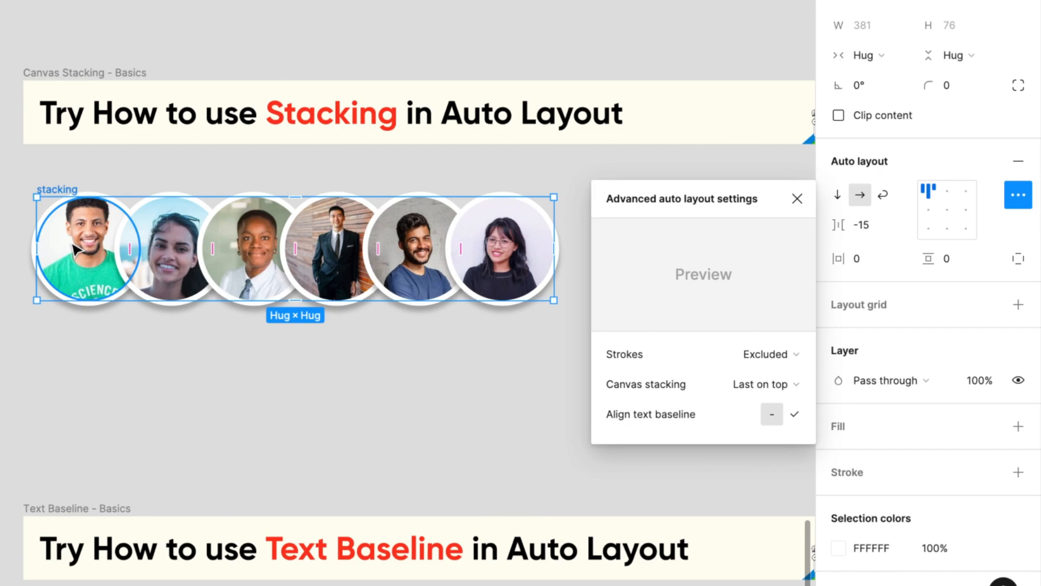
Step: Switch the profile photos' canvas stacking to First on top and deselect the frame
{"action": "left_click", "coordinate": [790, 383]}
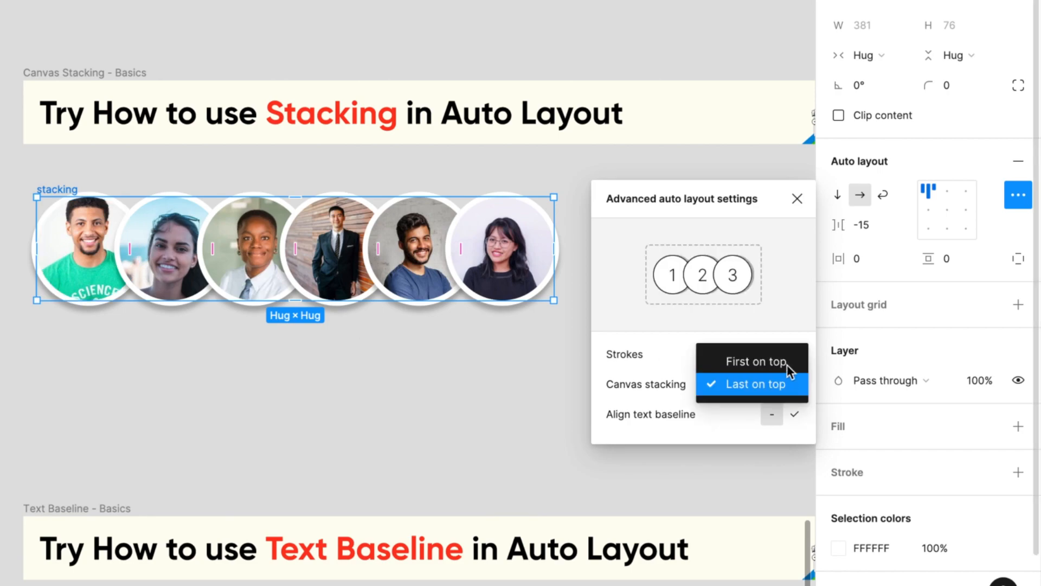
{"action": "left_click", "coordinate": [789, 366]}
{"action": "left_click", "coordinate": [495, 327]}
Step: Overlap the five cards in the stacking cards frame by reducing their gap to -23
{"action": "scroll", "coordinate": [495, 327], "scroll_direction": "down", "scroll_amount": 2}
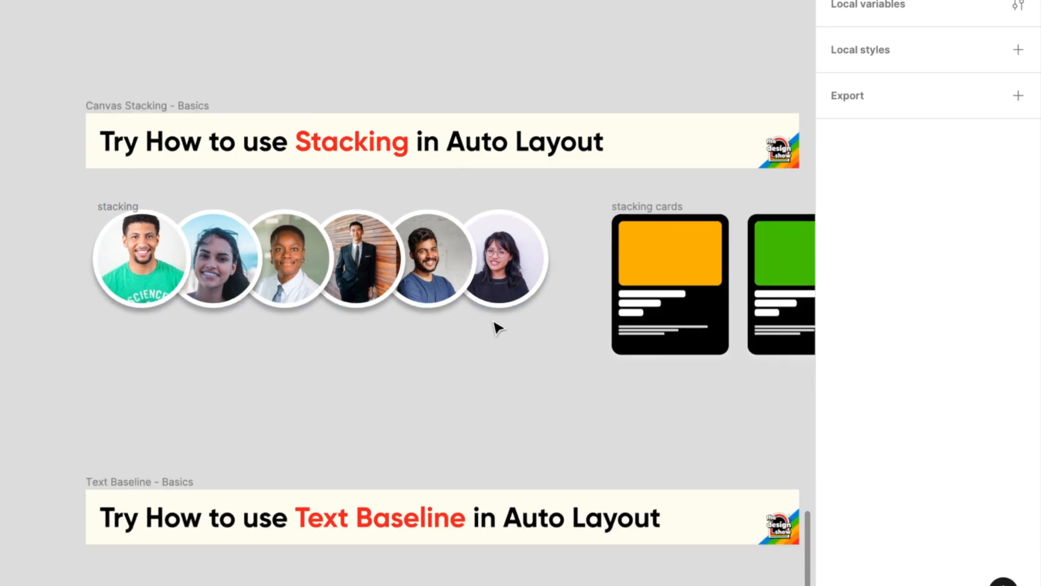
{"action": "scroll", "coordinate": [494, 326], "scroll_direction": "right", "scroll_amount": 8}
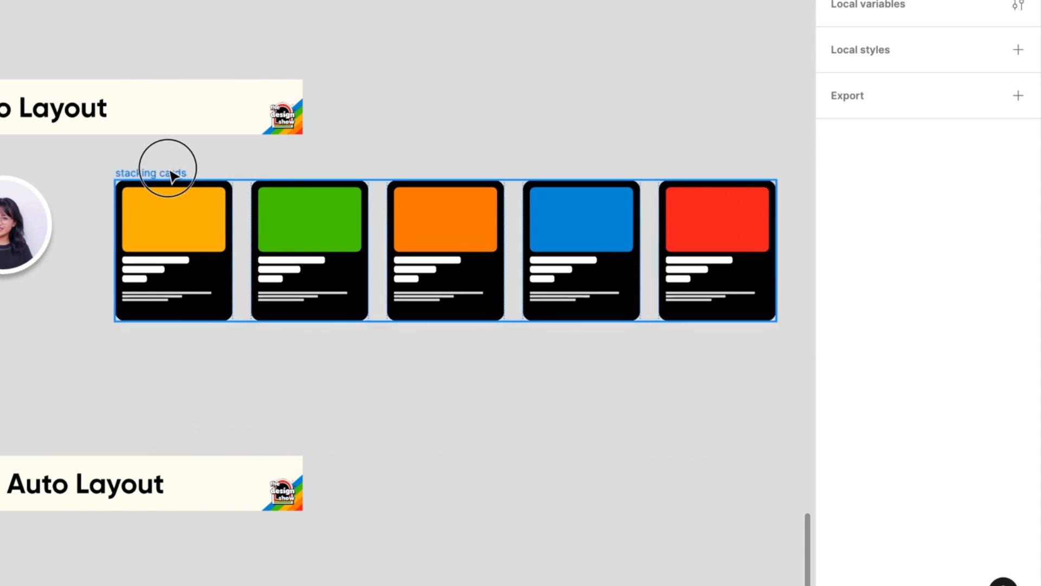
{"action": "left_click", "coordinate": [512, 260]}
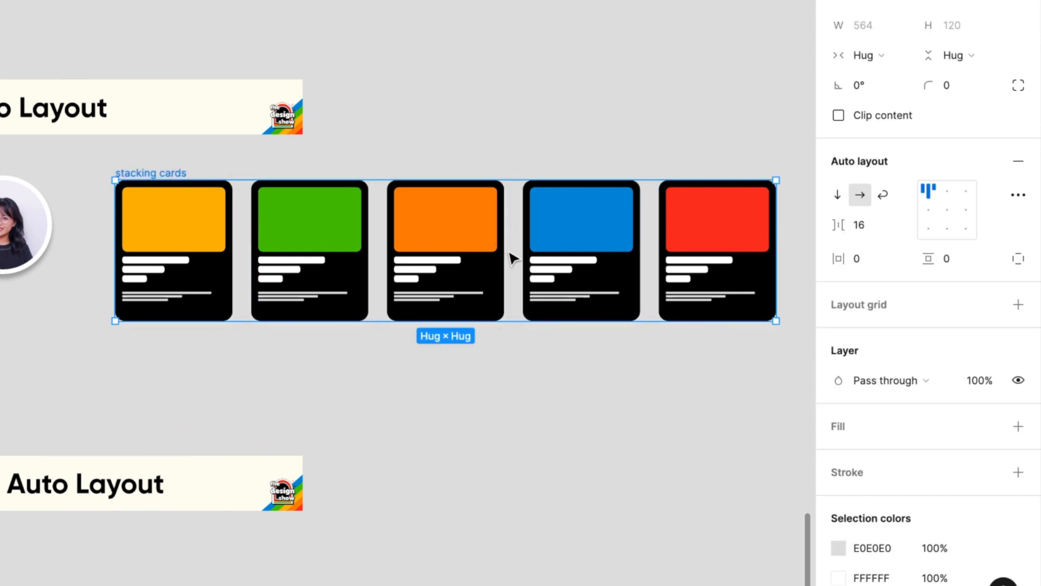
{"action": "mouse_move", "coordinate": [419, 255]}
{"action": "left_mouse_down"}
{"action": "mouse_move", "coordinate": [328, 251]}
{"action": "mouse_move", "coordinate": [399, 253]}
{"action": "left_mouse_up"}
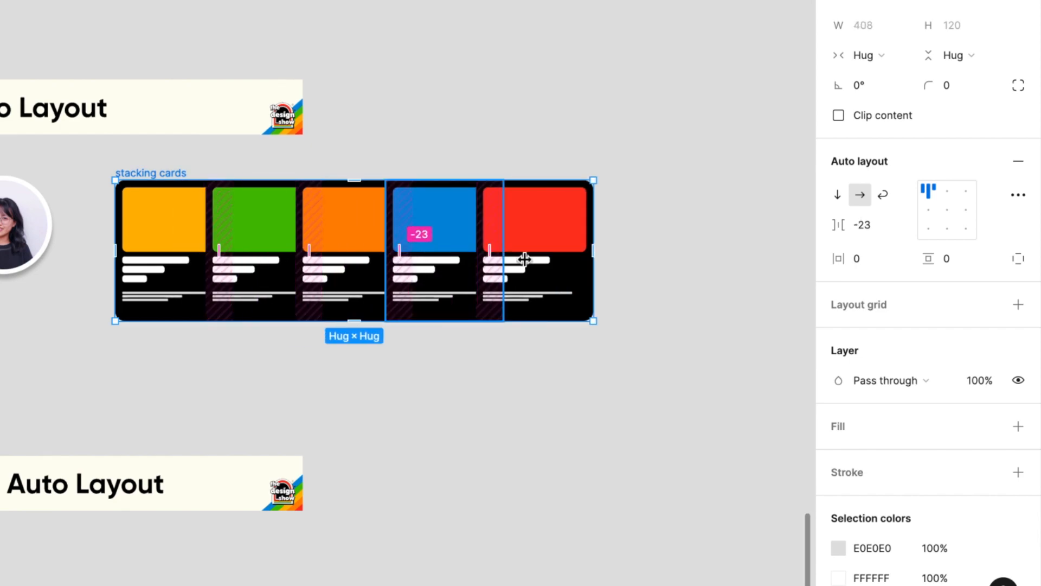
Step: Set the stacking cards frame's canvas stacking to First on top in its advanced auto layout settings
{"action": "left_click", "coordinate": [1022, 200]}
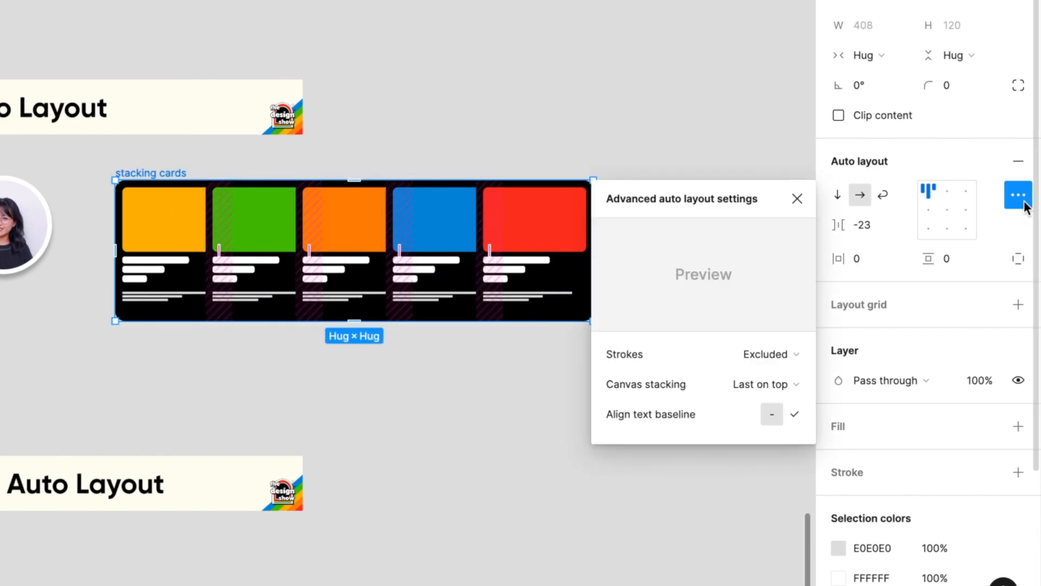
{"action": "left_click", "coordinate": [788, 385]}
{"action": "left_click", "coordinate": [788, 368]}
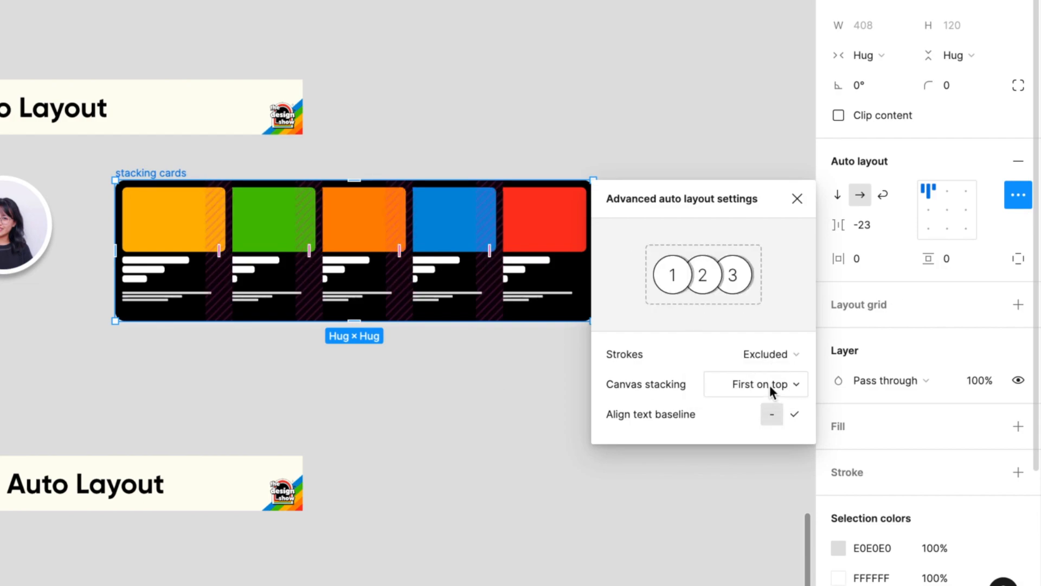
Step: Switch the stacking cards frame's canvas stacking to Last on top and deselect the frame
{"action": "left_click", "coordinate": [769, 385]}
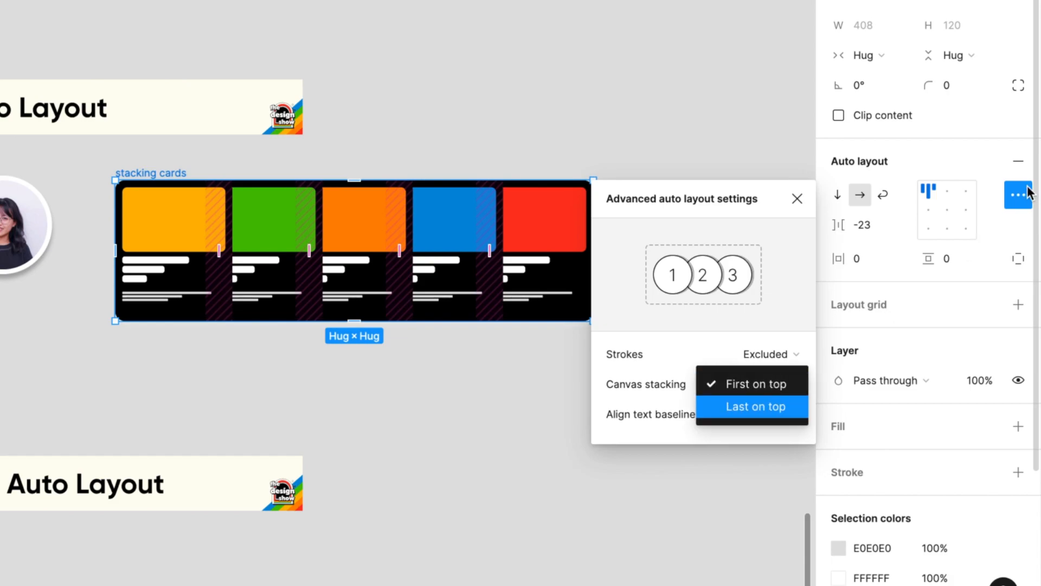
{"action": "left_click", "coordinate": [755, 406]}
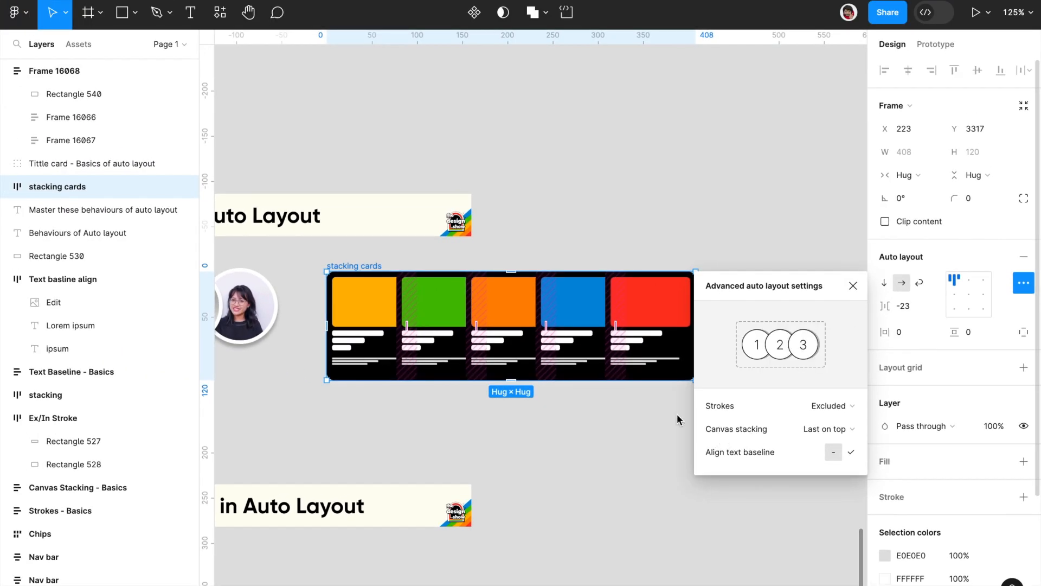
{"action": "left_click", "coordinate": [597, 427]}
Step: Toggle text baseline alignment off and back on for the Text basline align frame with the pencil and two texts
{"action": "scroll", "coordinate": [597, 427], "scroll_direction": "down", "scroll_amount": 3}
{"action": "scroll", "coordinate": [597, 427], "scroll_direction": "down", "scroll_amount": 4}
{"action": "scroll", "coordinate": [597, 427], "scroll_direction": "left", "scroll_amount": 4}
{"action": "scroll", "coordinate": [598, 427], "scroll_direction": "up", "scroll_amount": 5}
{"action": "scroll", "coordinate": [597, 427], "scroll_direction": "left", "scroll_amount": 7}
{"action": "scroll", "coordinate": [598, 427], "scroll_direction": "up", "scroll_amount": 2}
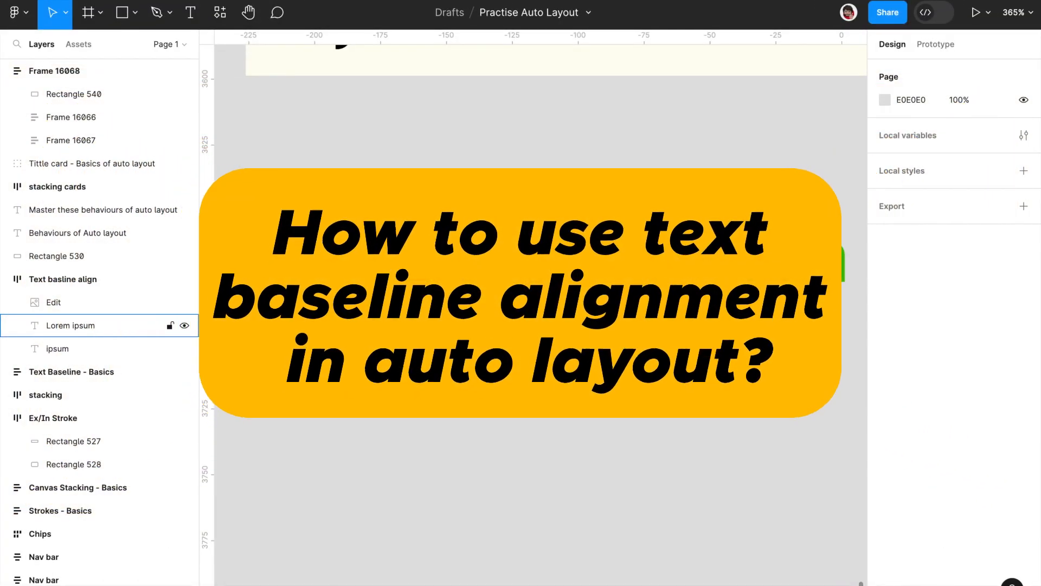
{"action": "left_click", "coordinate": [596, 255]}
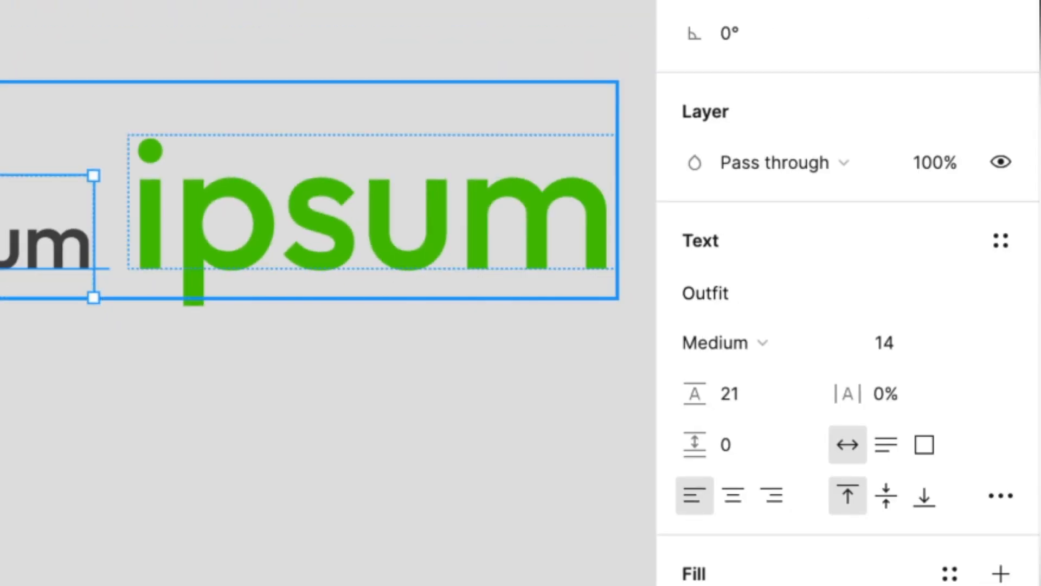
{"action": "key", "text": "shift+Return"}
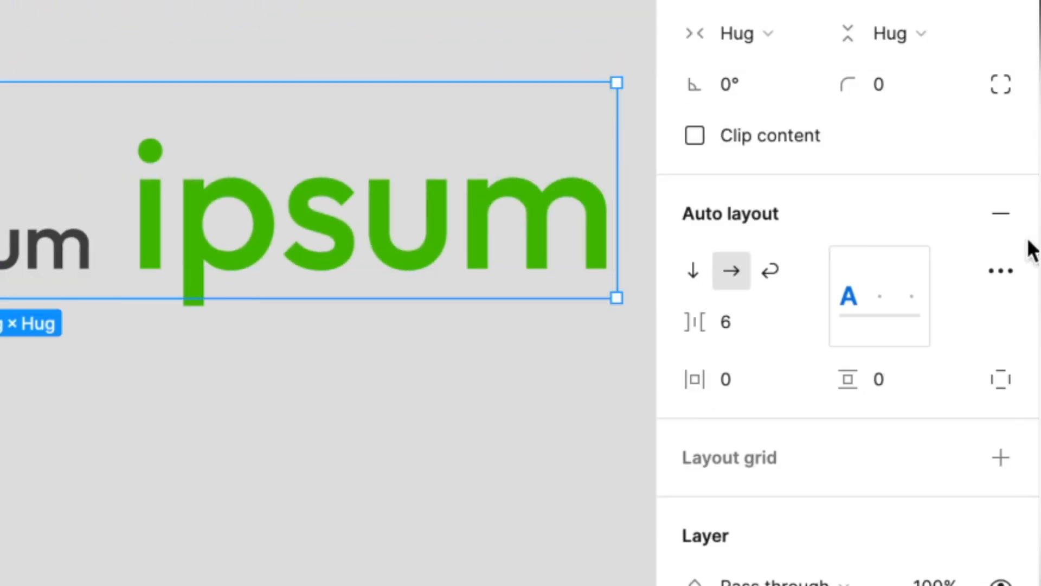
{"action": "left_click", "coordinate": [1001, 273]}
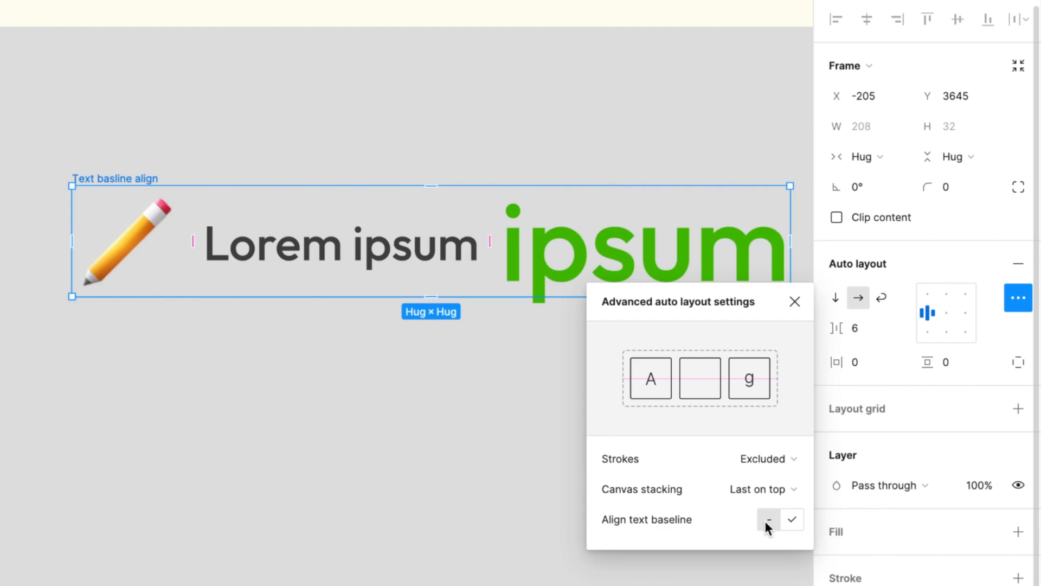
{"action": "left_click", "coordinate": [792, 521]}
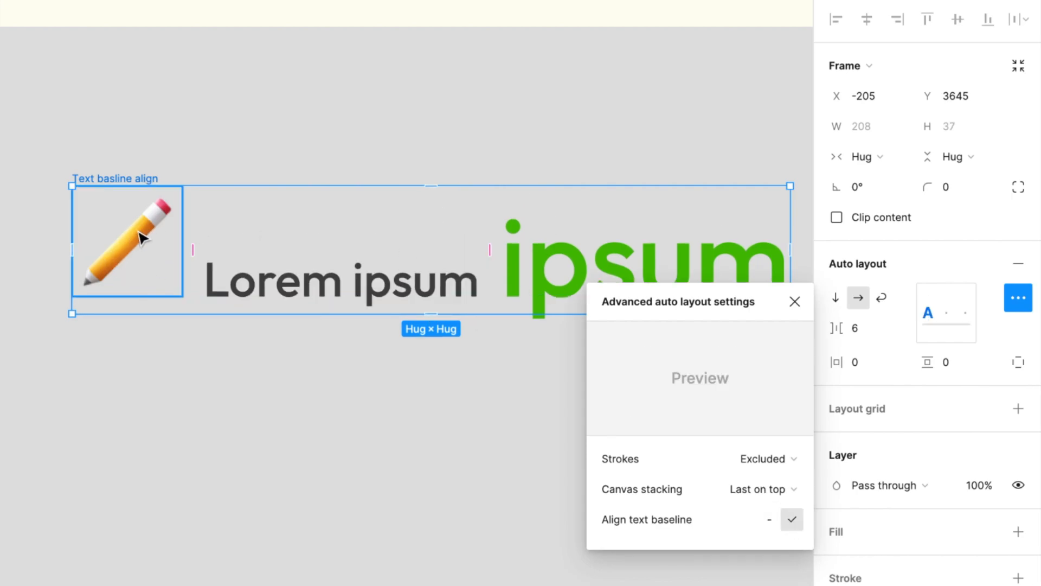
Step: Examine closely how the pencil image and the Lorem ipsum text line up on the shared baseline
{"action": "scroll", "coordinate": [142, 237], "scroll_direction": "up", "scroll_amount": 10}
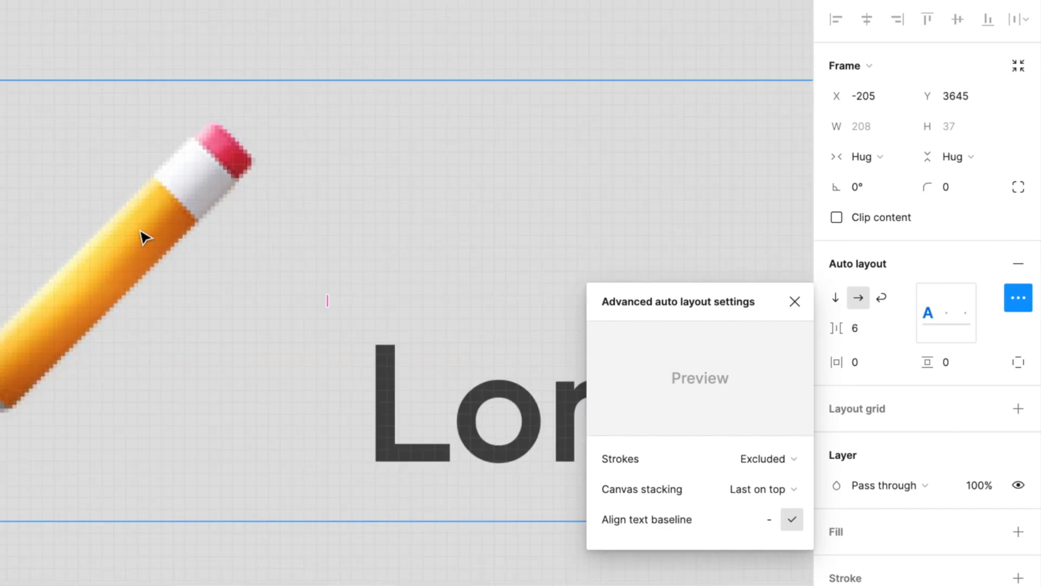
{"action": "double_click", "coordinate": [383, 454]}
{"action": "left_click", "coordinate": [179, 331]}
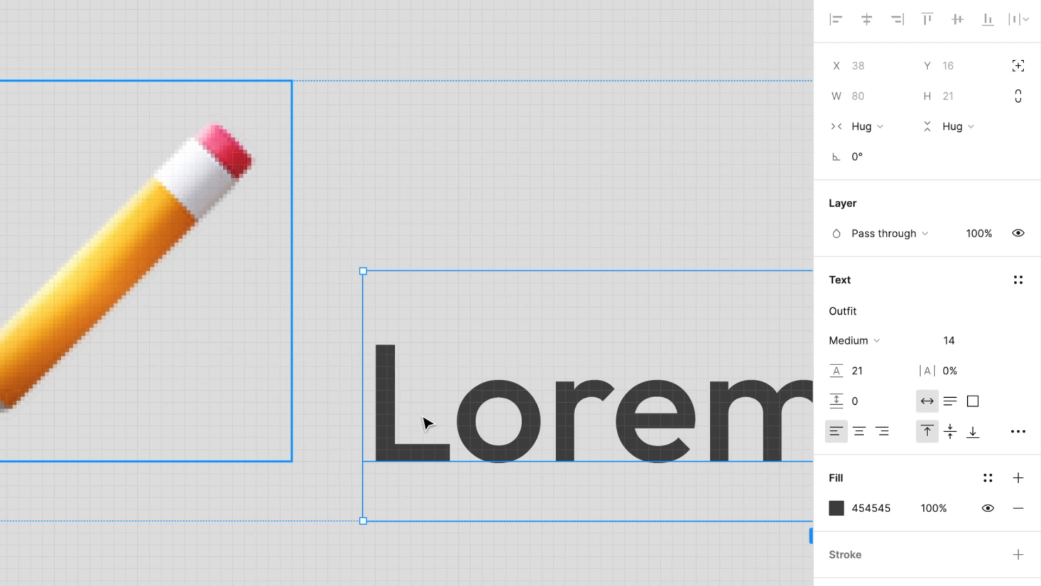
{"action": "scroll", "coordinate": [333, 390], "scroll_direction": "down", "scroll_amount": 10}
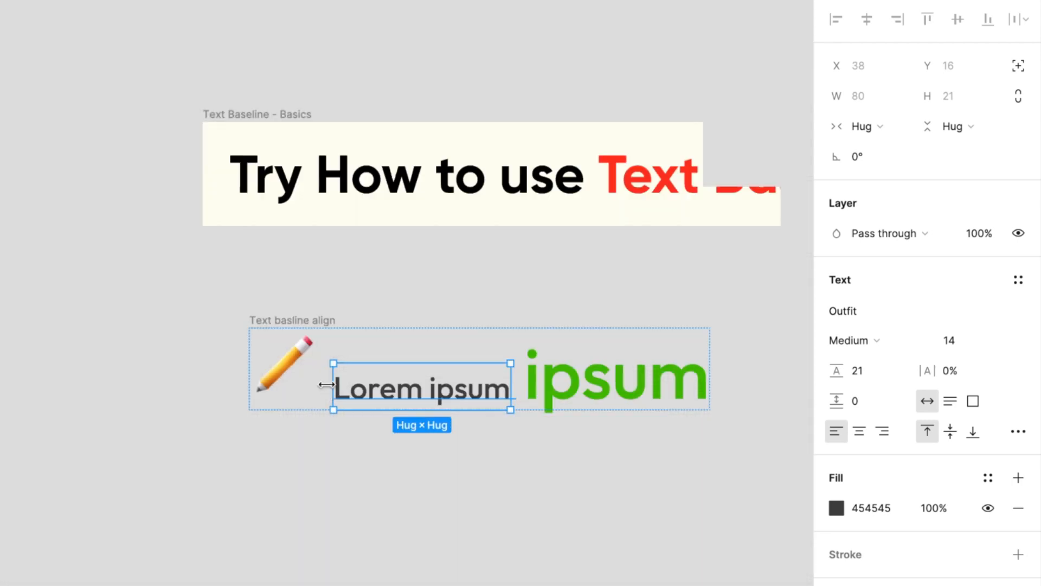
{"action": "scroll", "coordinate": [330, 388], "scroll_direction": "right", "scroll_amount": 5}
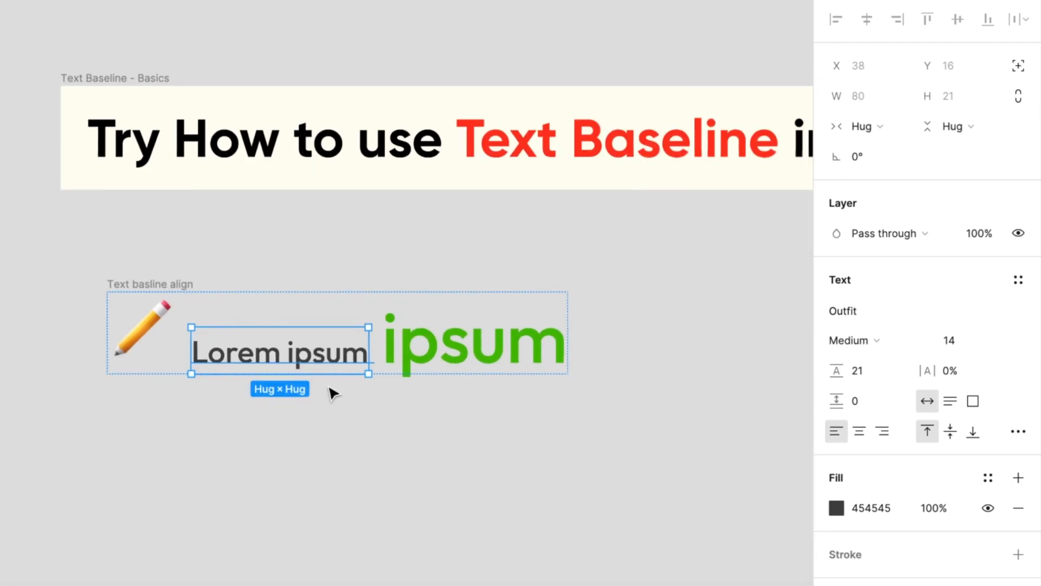
Step: Try center and right baseline alignment on the Text basline align frame, return it to left baseline alignment, and deselect it
{"action": "left_click", "coordinate": [114, 284]}
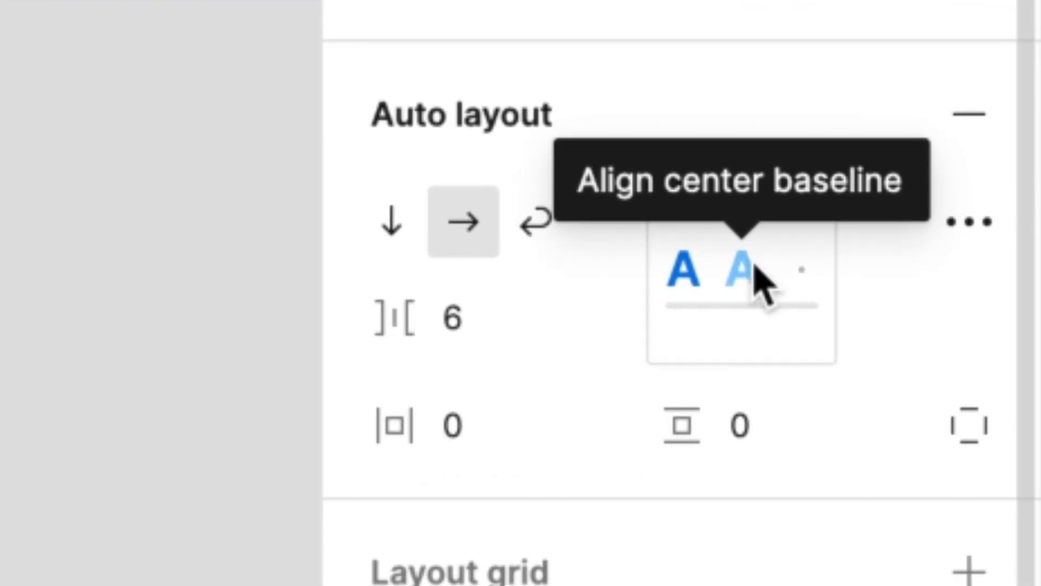
{"action": "left_click", "coordinate": [948, 312]}
{"action": "left_click", "coordinate": [751, 265]}
{"action": "left_click", "coordinate": [688, 259]}
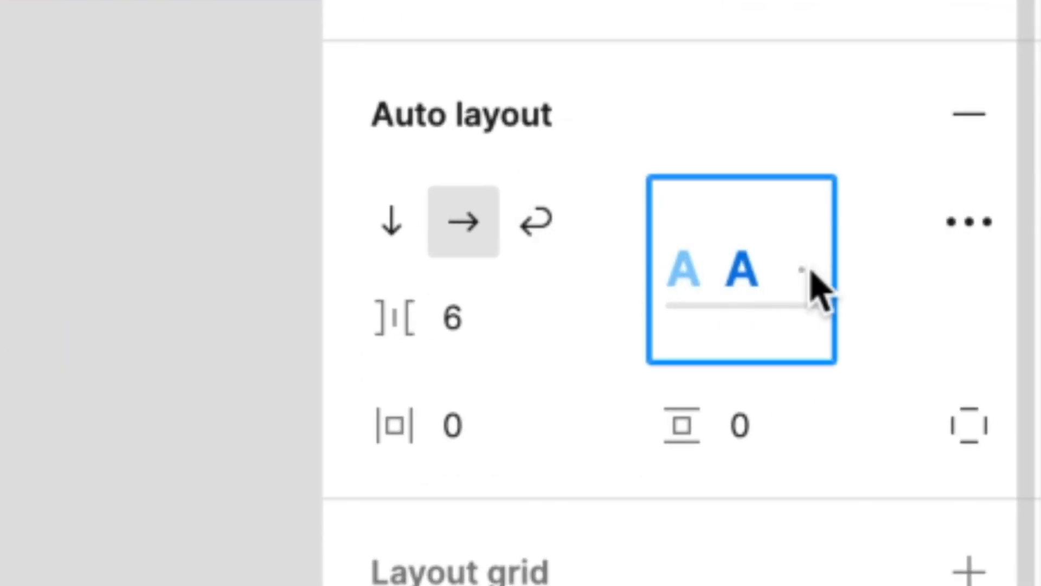
{"action": "left_click", "coordinate": [804, 265]}
{"action": "left_click", "coordinate": [683, 282]}
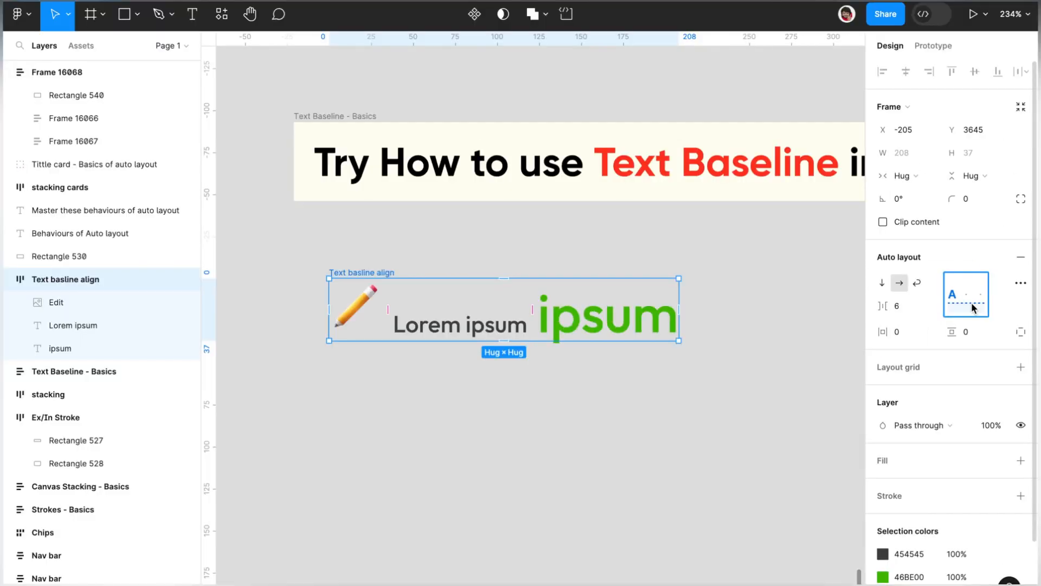
{"action": "left_click", "coordinate": [725, 319]}
Step: Raise the red circle slightly above the purple bell card and combine both into one vertical auto layout frame
{"action": "scroll", "coordinate": [727, 323], "scroll_direction": "down", "scroll_amount": 4}
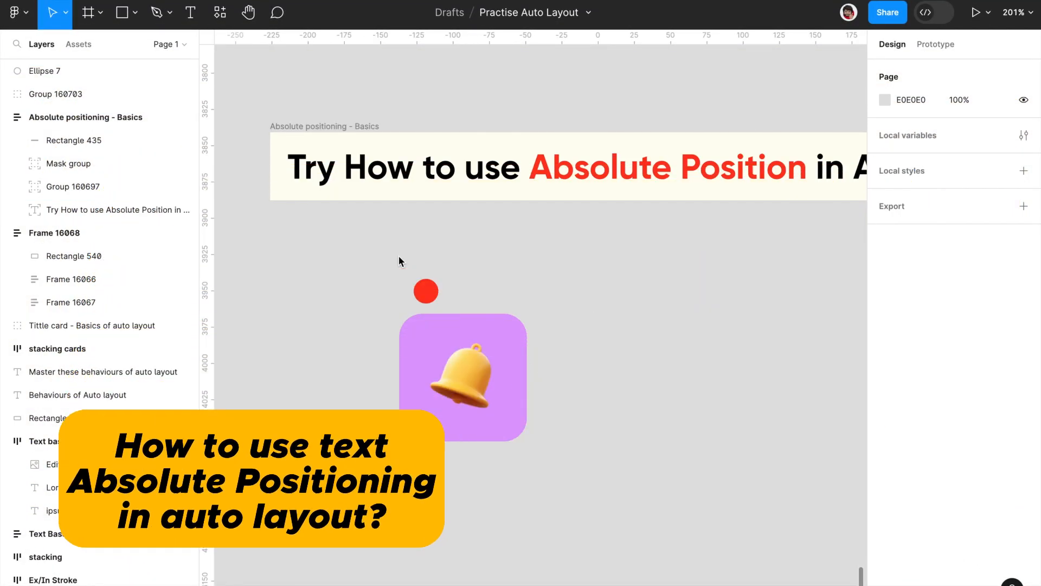
{"action": "left_click_drag", "start_coordinate": [418, 291], "coordinate": [439, 273]}
{"action": "left_click_drag", "start_coordinate": [568, 262], "coordinate": [353, 482]}
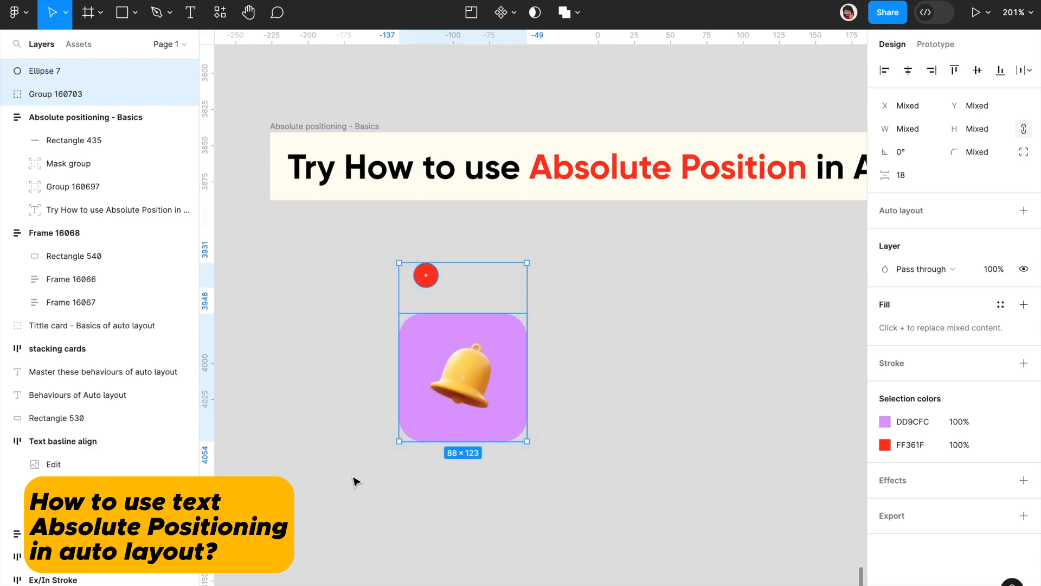
{"action": "left_click", "coordinate": [1023, 211]}
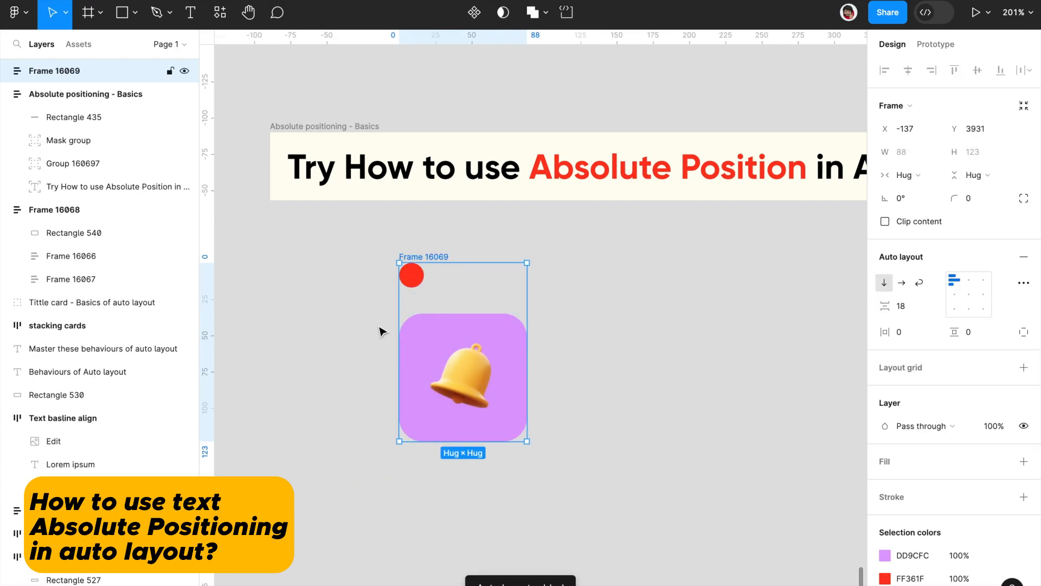
Step: Shift the bell card's auto layout frame slightly up and left, and try to move the red circle freely inside it
{"action": "left_click_drag", "start_coordinate": [441, 272], "coordinate": [378, 256]}
{"action": "left_click", "coordinate": [378, 256]}
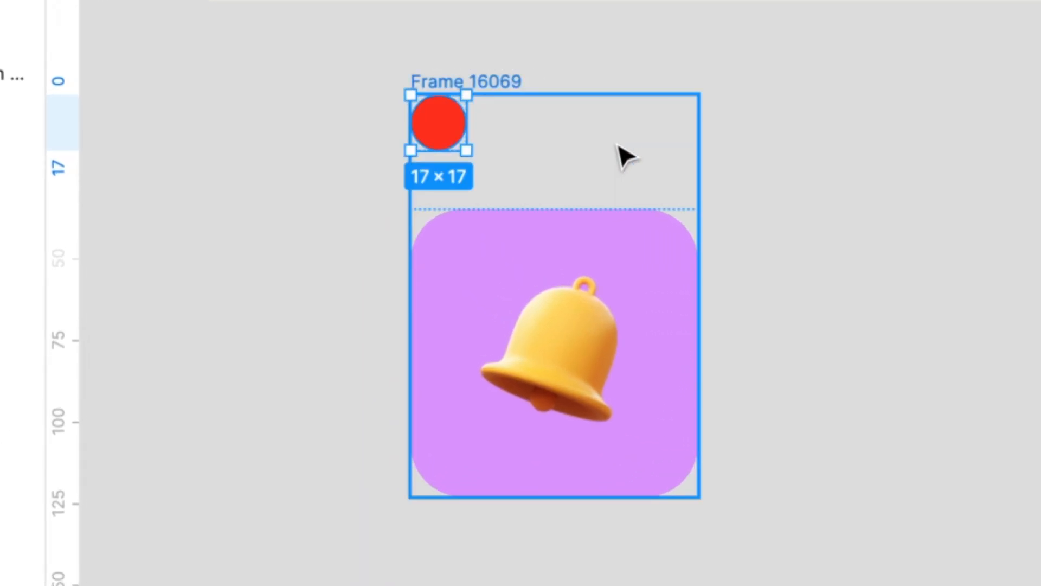
{"action": "left_click_drag", "start_coordinate": [449, 113], "coordinate": [598, 125]}
{"action": "left_click_drag", "start_coordinate": [439, 110], "coordinate": [379, 111]}
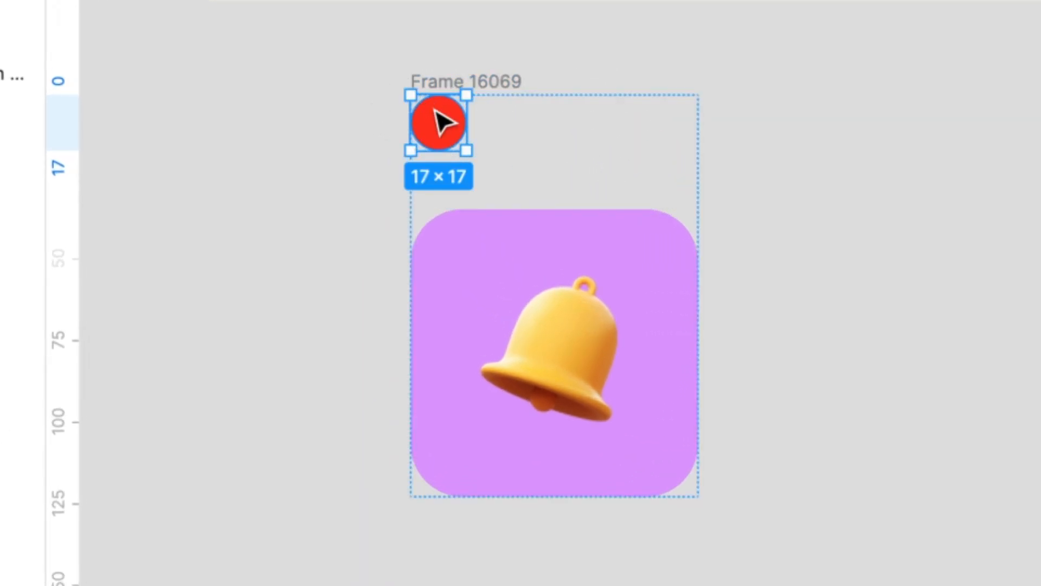
{"action": "left_click", "coordinate": [622, 87]}
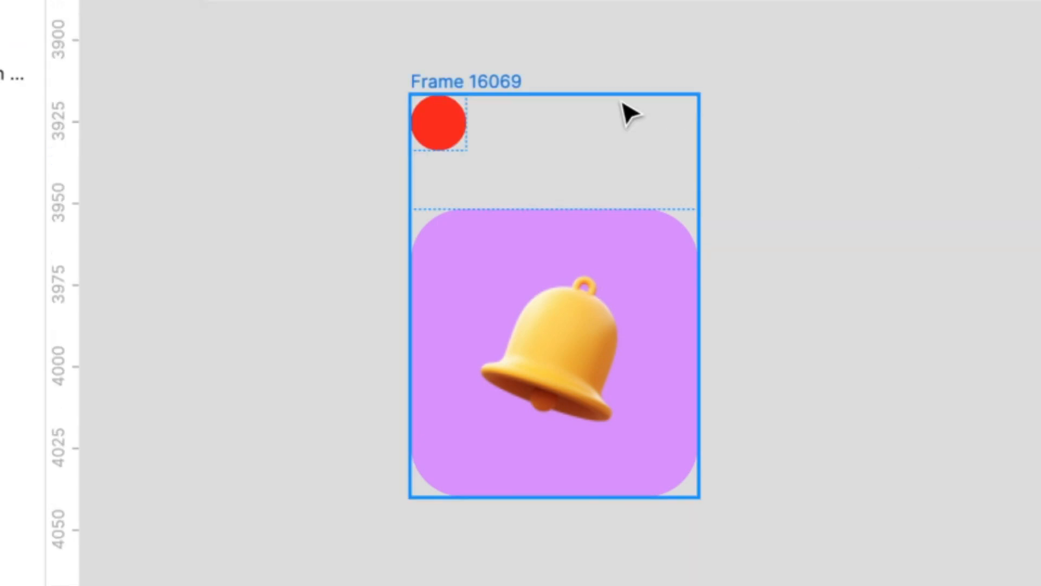
Step: Give the red circle absolute position and place it over the upper-right corner of the purple bell card
{"action": "left_click", "coordinate": [447, 128]}
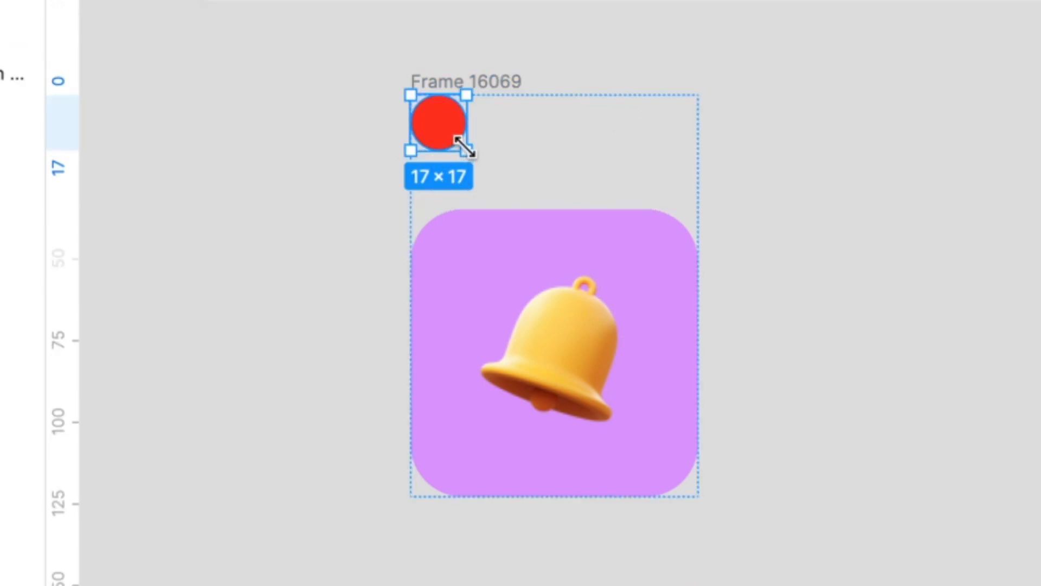
{"action": "left_click", "coordinate": [436, 138]}
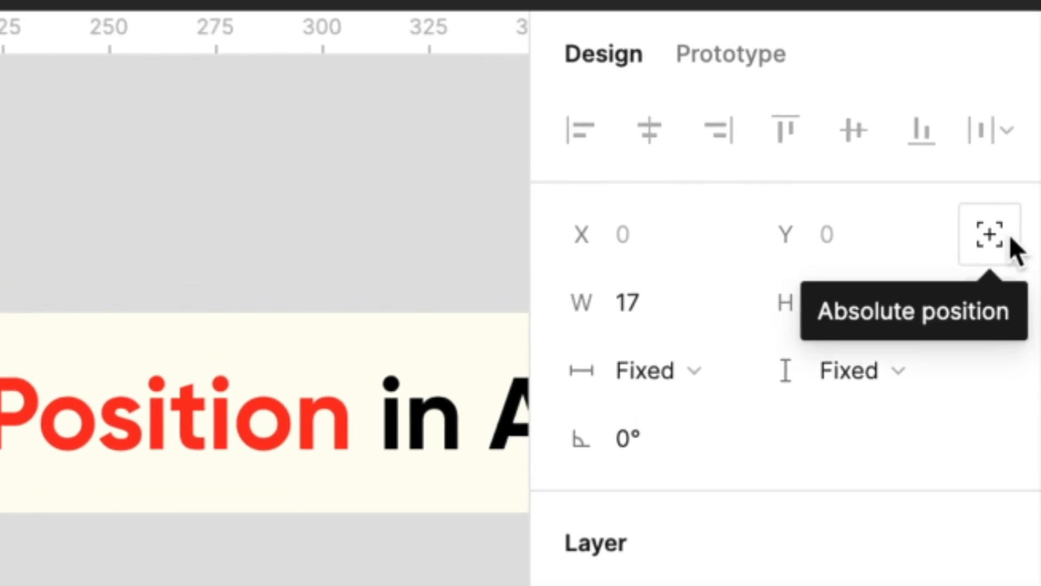
{"action": "left_click", "coordinate": [1009, 240]}
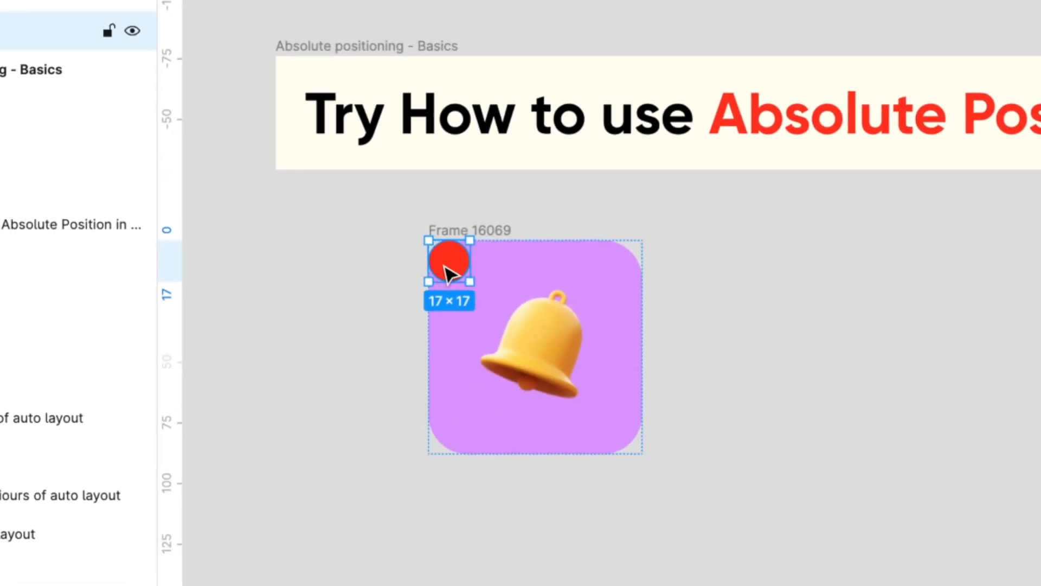
{"action": "left_click_drag", "start_coordinate": [447, 271], "coordinate": [633, 251]}
{"action": "left_click", "coordinate": [698, 271]}
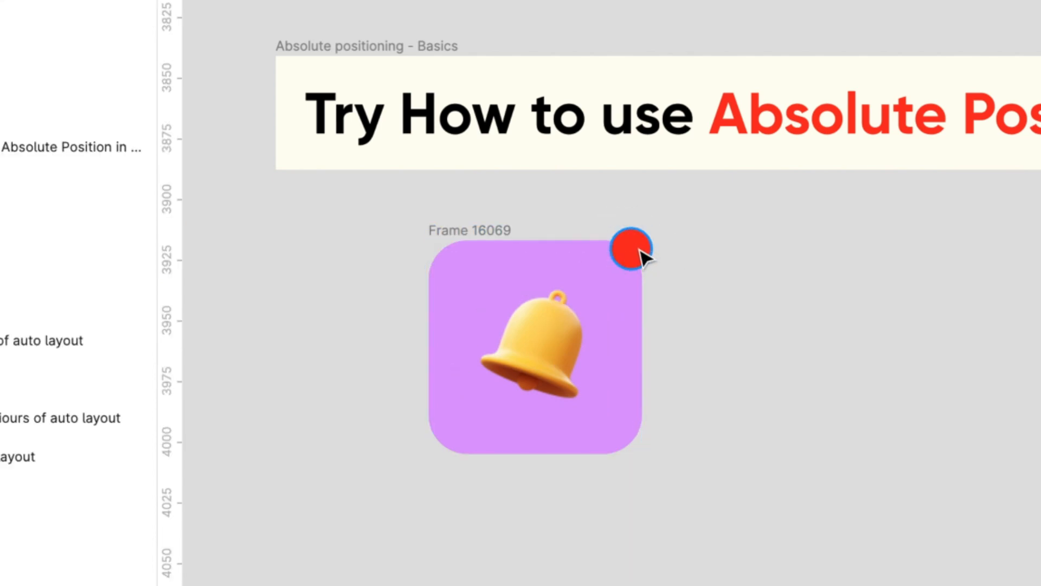
{"action": "left_click", "coordinate": [556, 298]}
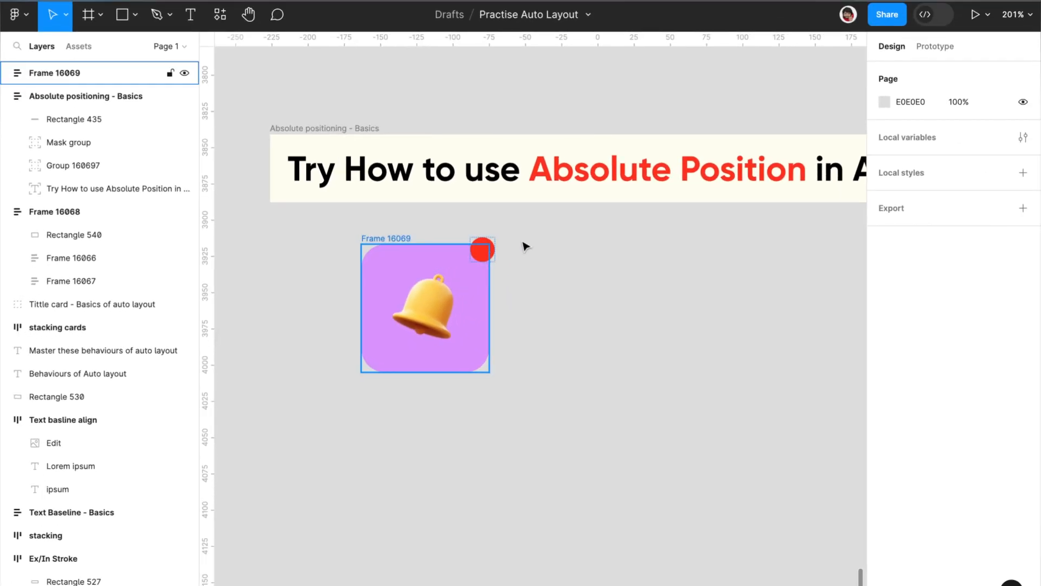
{"action": "left_click", "coordinate": [525, 245]}
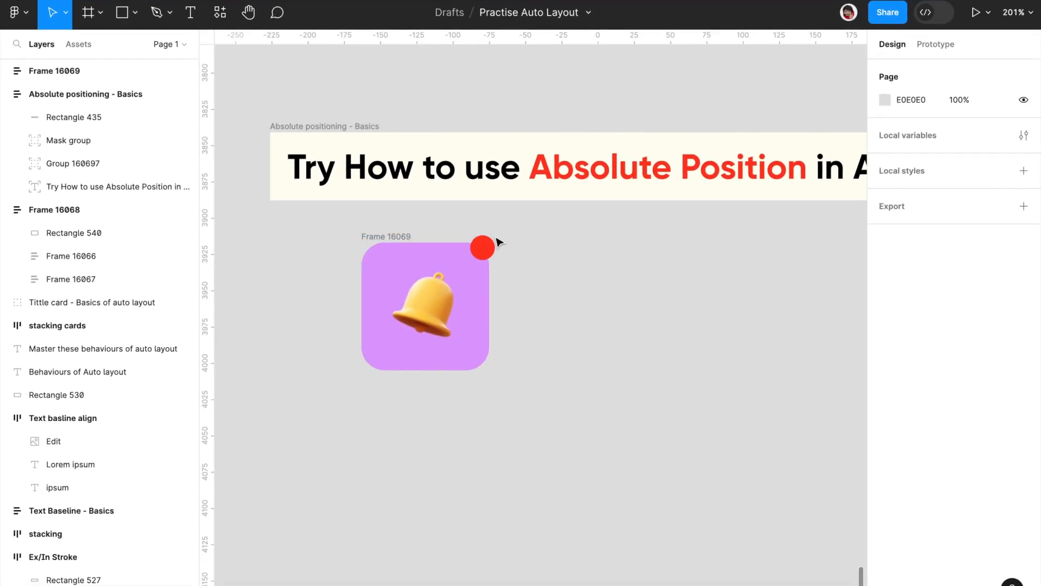
{"action": "left_click", "coordinate": [482, 252]}
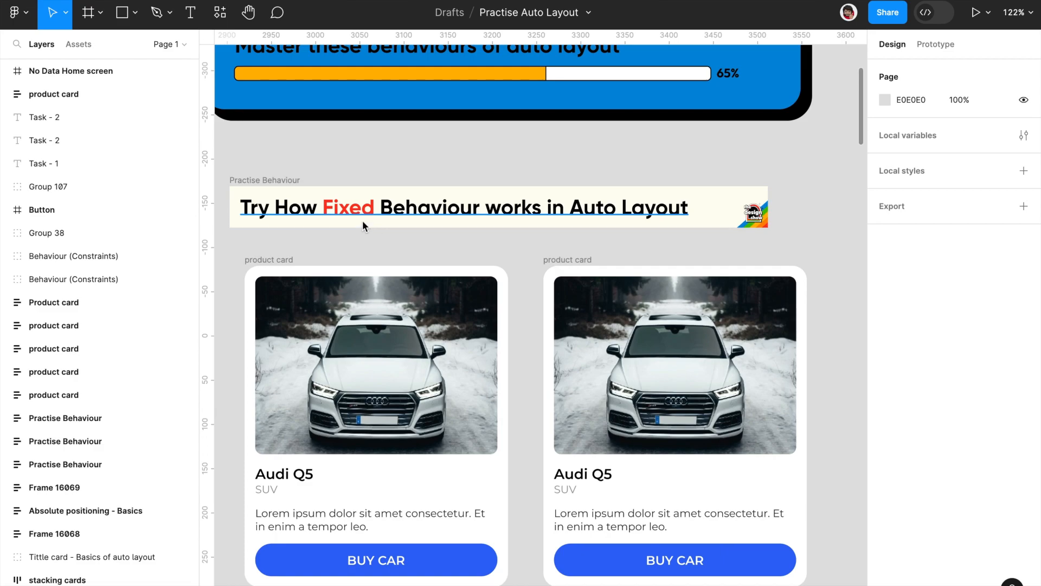
Step: Lengthen the description in the first Audi Q5 product card under the Fixed behaviour banner by pasting its text until it repeats six times
{"action": "scroll", "coordinate": [356, 217], "scroll_direction": "down", "scroll_amount": 3}
{"action": "scroll", "coordinate": [380, 228], "scroll_direction": "up", "scroll_amount": 1}
{"action": "left_click", "coordinate": [423, 142]}
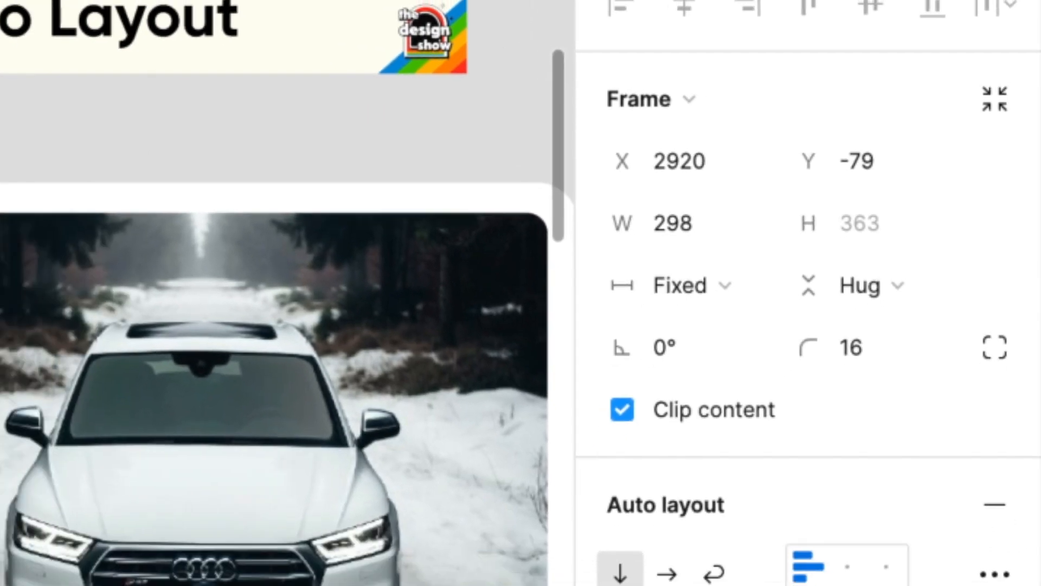
{"action": "left_click", "coordinate": [415, 415]}
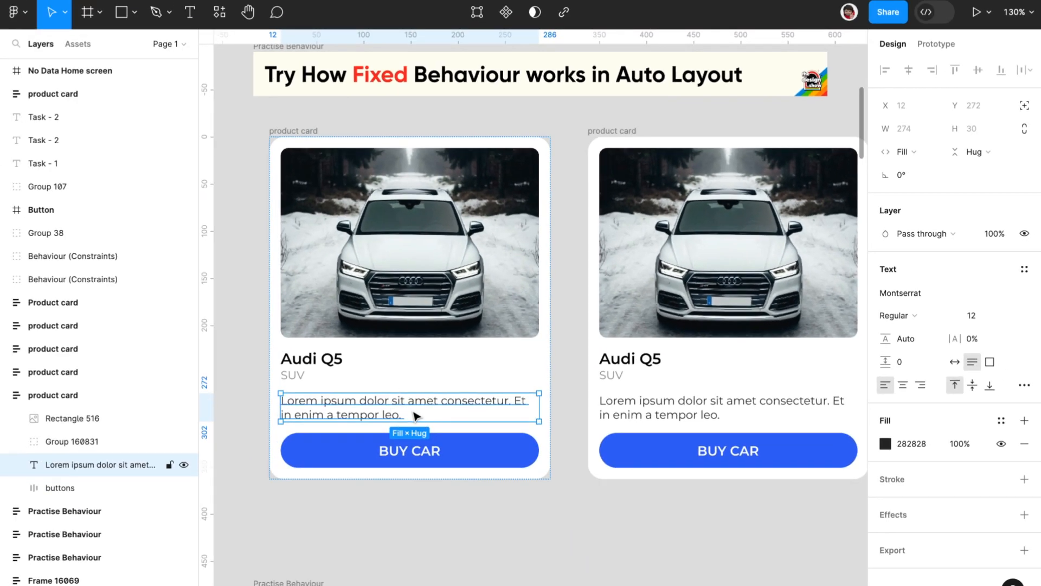
{"action": "double_click", "coordinate": [415, 415]}
{"action": "key", "text": "ctrl+a"}
{"action": "key", "text": "ctrl+c"}
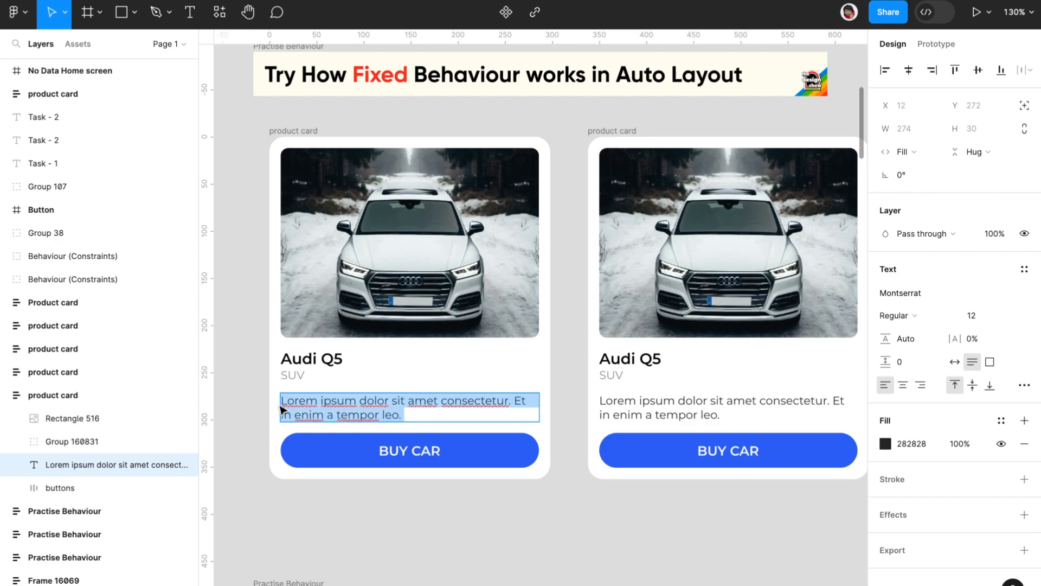
{"action": "left_click", "coordinate": [422, 414]}
{"action": "key", "text": "ctrl+v"}
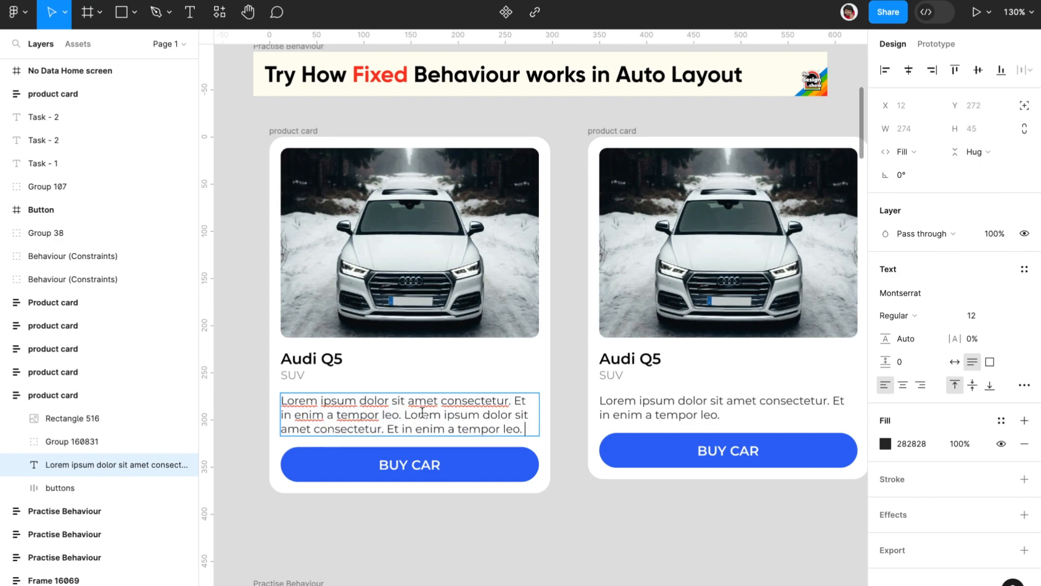
{"action": "key", "text": "ctrl+v"}
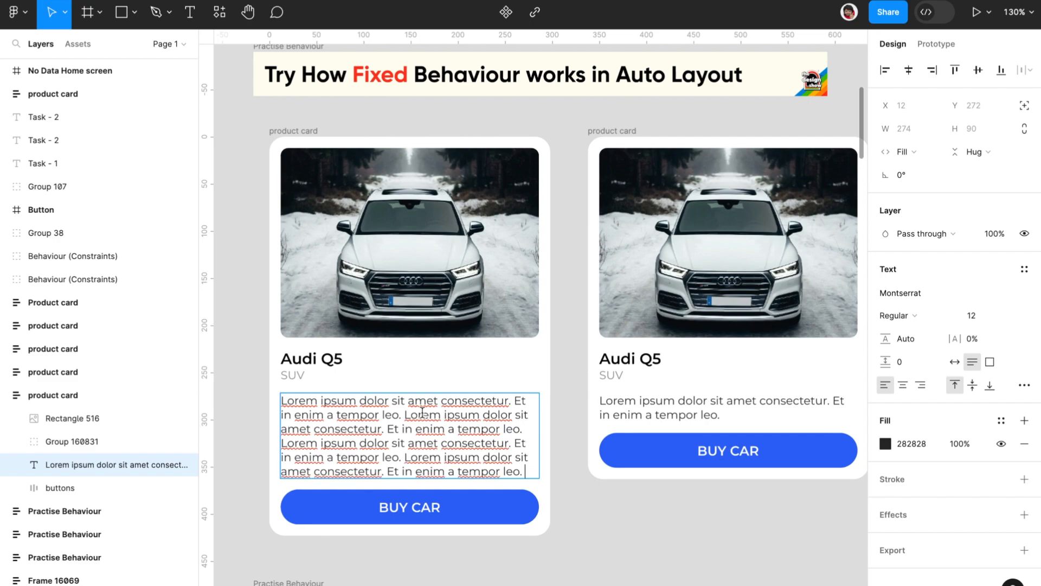
{"action": "key", "text": "ctrl+v"}
{"action": "key", "text": "ctrl+v"}
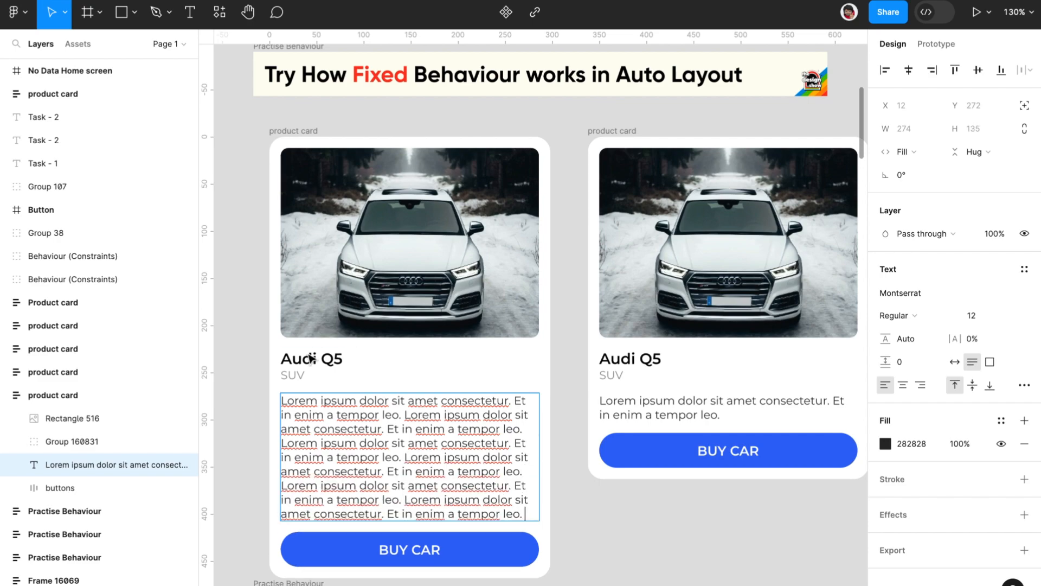
Step: Duplicate the car image inside the first Audi Q5 product card and view the whole extended card
{"action": "left_click", "coordinate": [395, 302]}
{"action": "key", "text": "ctrl+d"}
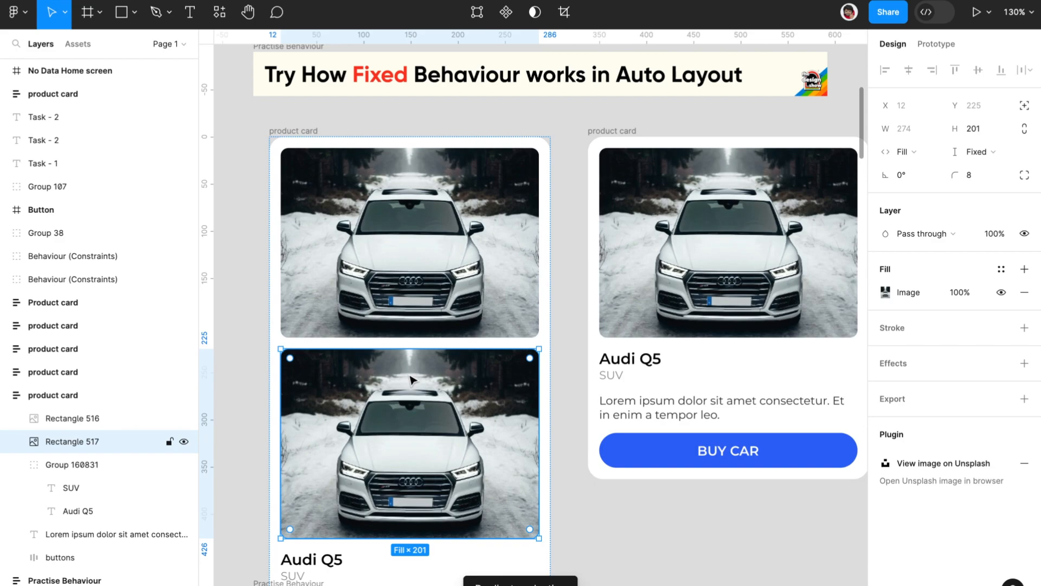
{"action": "scroll", "coordinate": [408, 325], "scroll_direction": "down", "scroll_amount": 3}
{"action": "scroll", "coordinate": [409, 376], "scroll_direction": "down", "scroll_amount": 3}
{"action": "scroll", "coordinate": [411, 379], "scroll_direction": "up", "scroll_amount": 1}
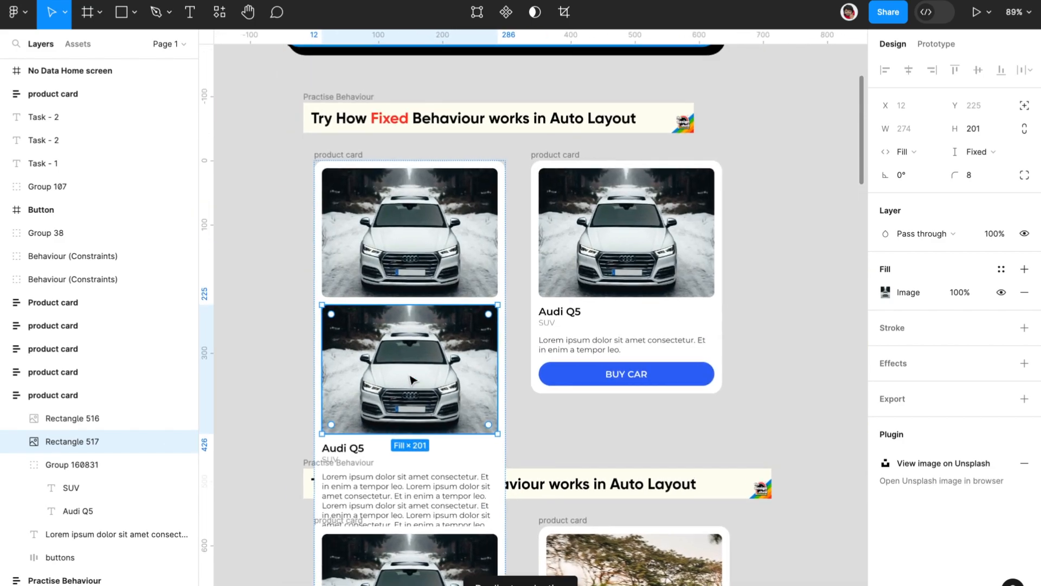
Step: Undo the duplicated car image and all the repeated description text in the first Audi Q5 card under the Fixed behaviour banner
{"action": "key", "text": "ctrl+z"}
{"action": "key", "text": "ctrl+z"}
{"action": "key", "text": "ctrl+z"}
{"action": "key", "text": "ctrl+z"}
{"action": "key", "text": "ctrl+z"}
{"action": "key", "text": "ctrl+z"}
{"action": "key", "text": "ctrl+z"}
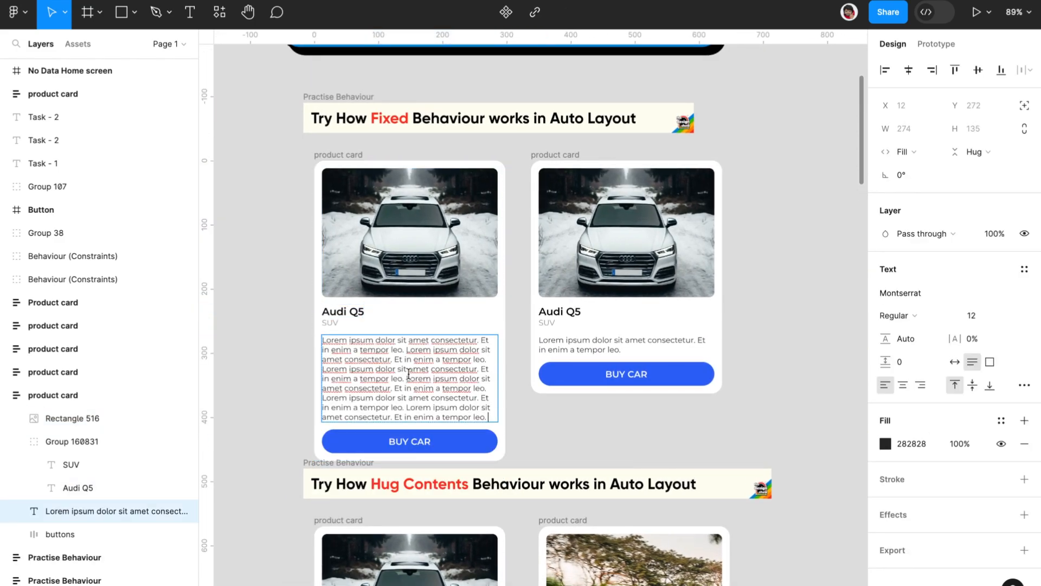
{"action": "key", "text": "ctrl+z"}
{"action": "key", "text": "ctrl+z"}
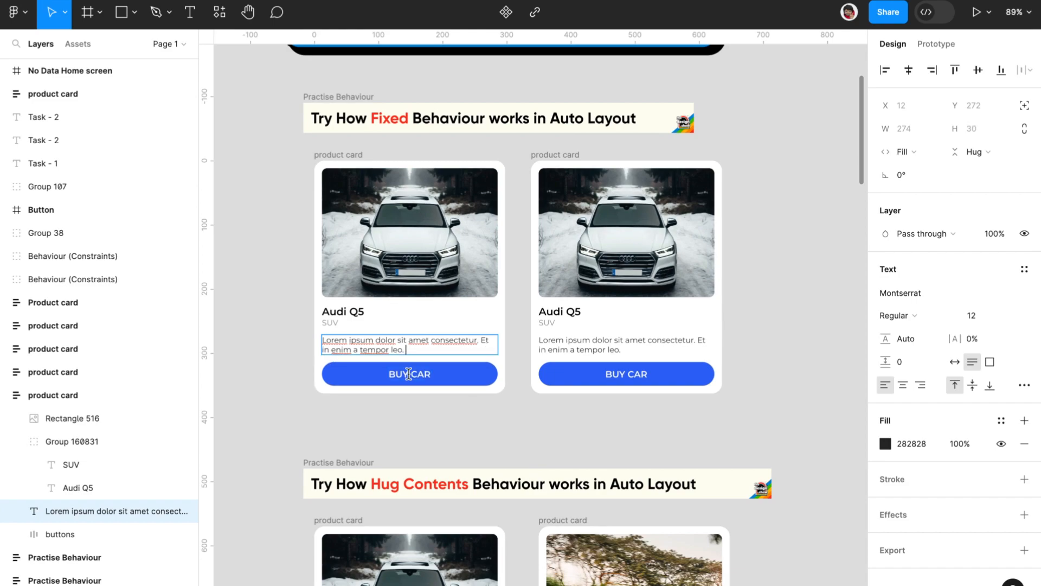
{"action": "key", "text": "Escape"}
Step: Select the second product card under the Fixed behaviour banner and check its height and vertical resizing settings
{"action": "left_click", "coordinate": [576, 165]}
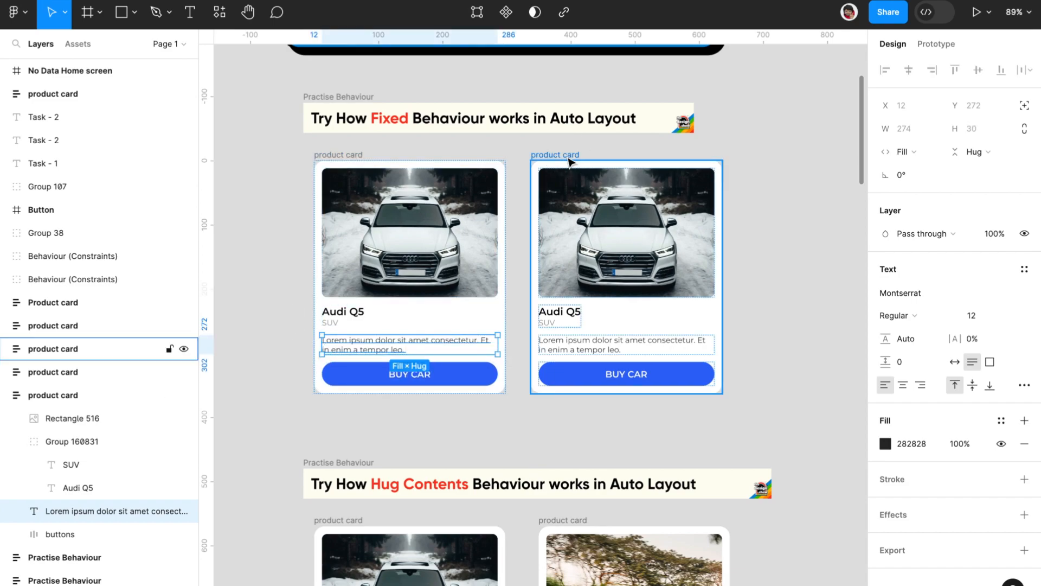
{"action": "left_click", "coordinate": [975, 174]}
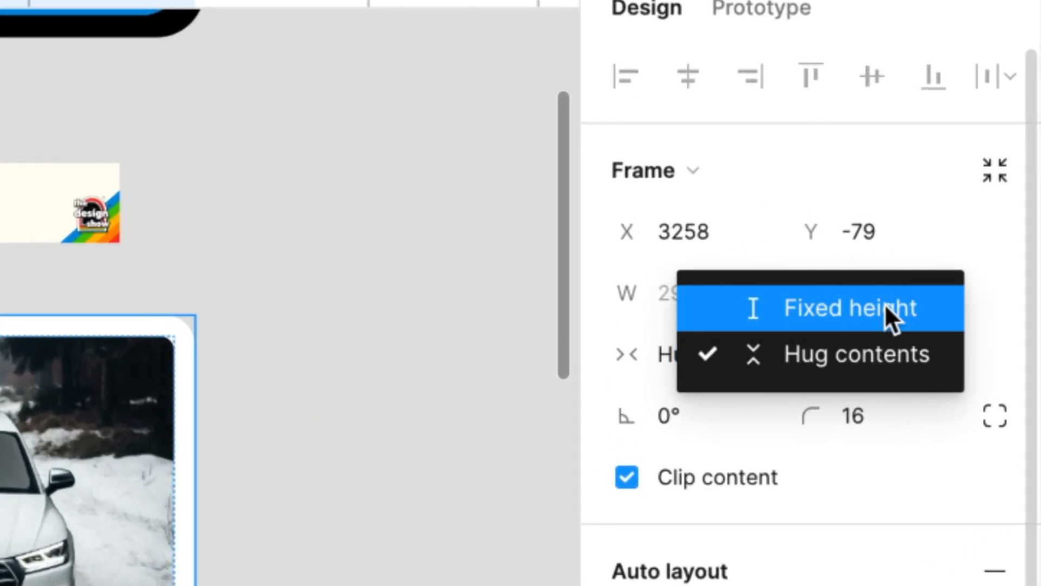
{"action": "left_click", "coordinate": [889, 309]}
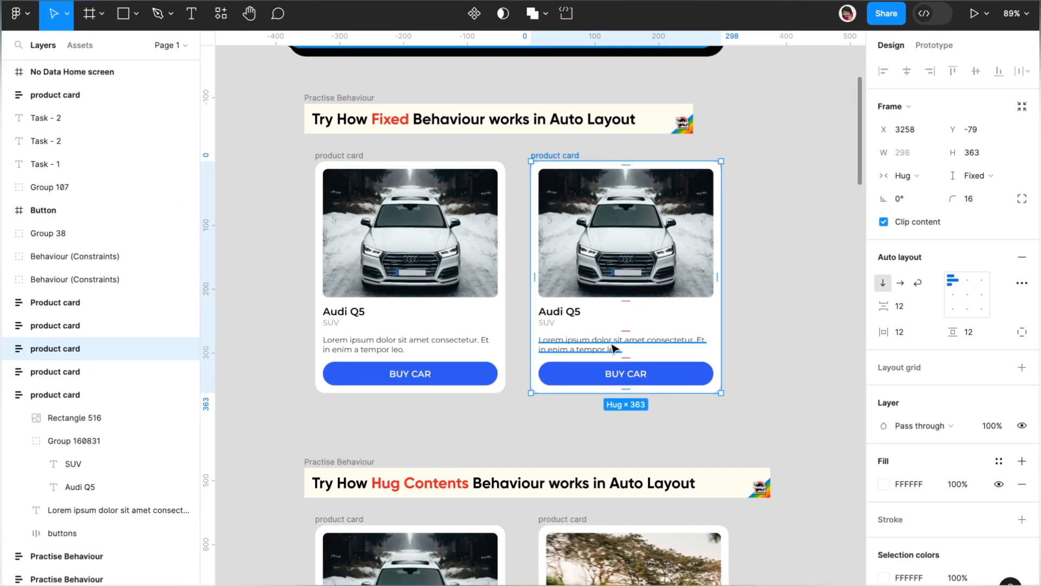
Step: Paste the description text repeatedly into the second Fixed card's fixed-size description, and undo the pastes
{"action": "double_click", "coordinate": [625, 345]}
{"action": "key", "text": "ctrl+c"}
{"action": "left_click", "coordinate": [625, 346]}
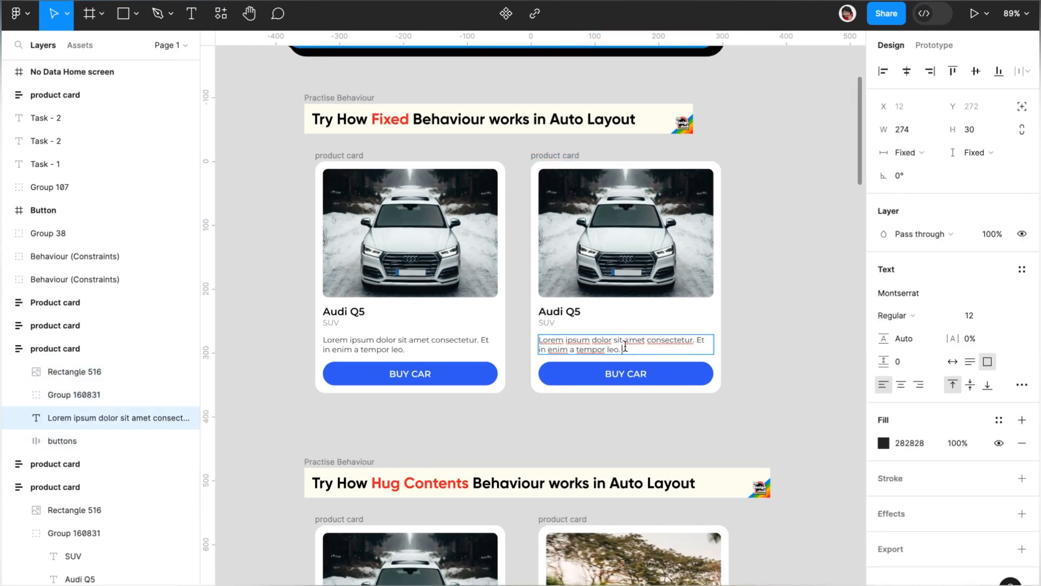
{"action": "key", "text": "ctrl+v"}
{"action": "key", "text": "ctrl+v"}
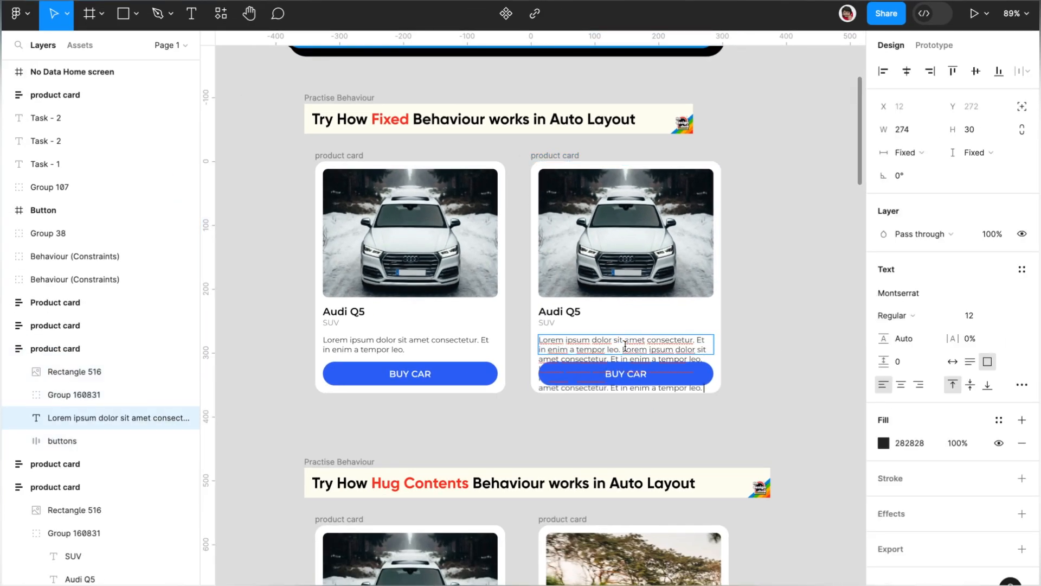
{"action": "key", "text": "ctrl+v"}
{"action": "key", "text": "ctrl+v"}
{"action": "key", "text": "ctrl+v"}
{"action": "key", "text": "ctrl+z"}
{"action": "key", "text": "ctrl+z"}
{"action": "key", "text": "ctrl+z"}
Step: Select the first product card under the Fixed behaviour banner and check its width and height resizing settings
{"action": "left_click", "coordinate": [389, 132]}
{"action": "left_click", "coordinate": [371, 155]}
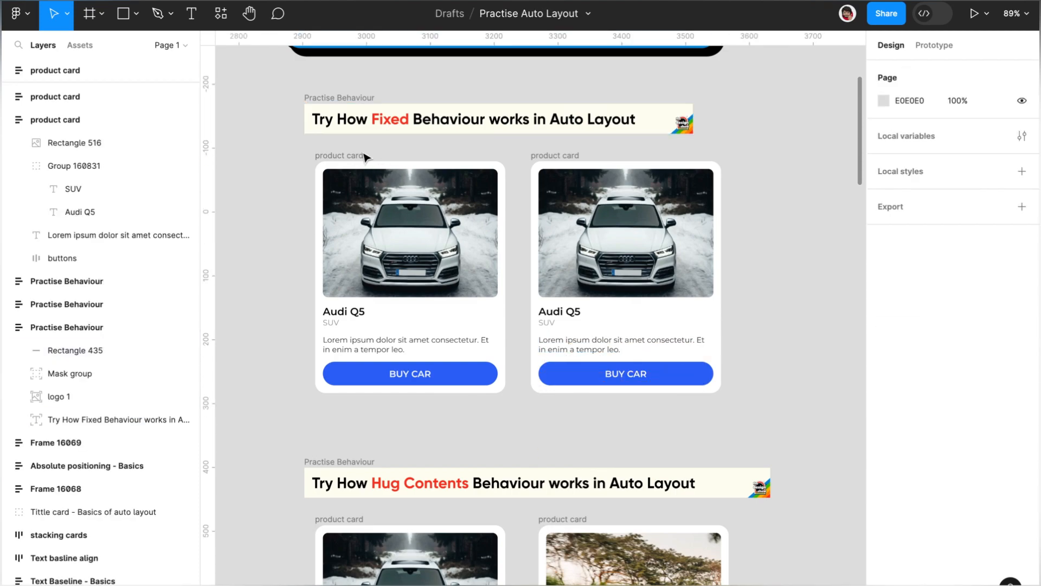
{"action": "left_click", "coordinate": [357, 157]}
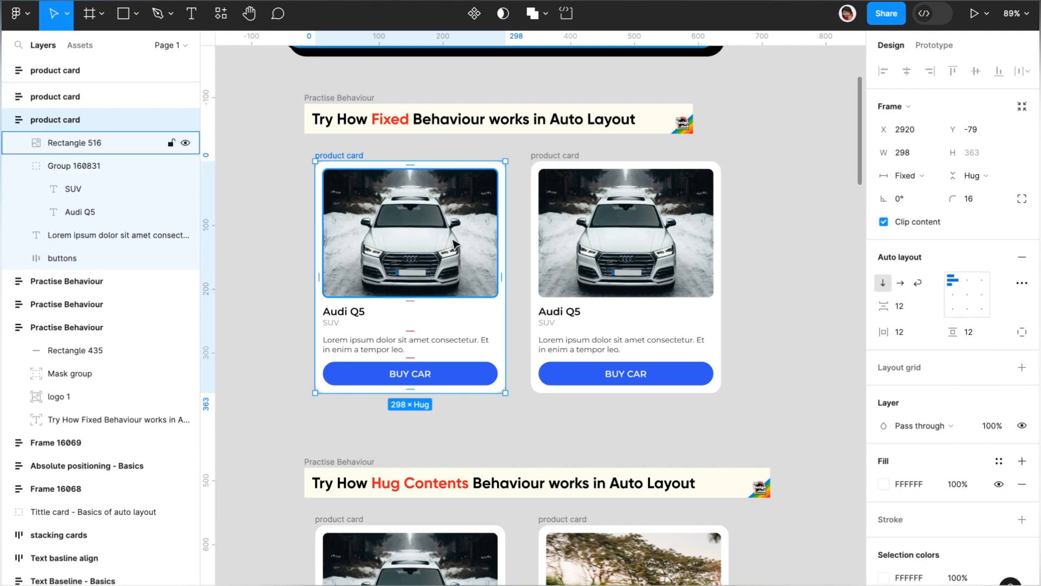
Step: Lengthen the description in the first Hug Contents product card by pasting its text until it repeats five times, and undo the pastes
{"action": "scroll", "coordinate": [477, 309], "scroll_direction": "down", "scroll_amount": 5}
{"action": "scroll", "coordinate": [449, 301], "scroll_direction": "up", "scroll_amount": 3}
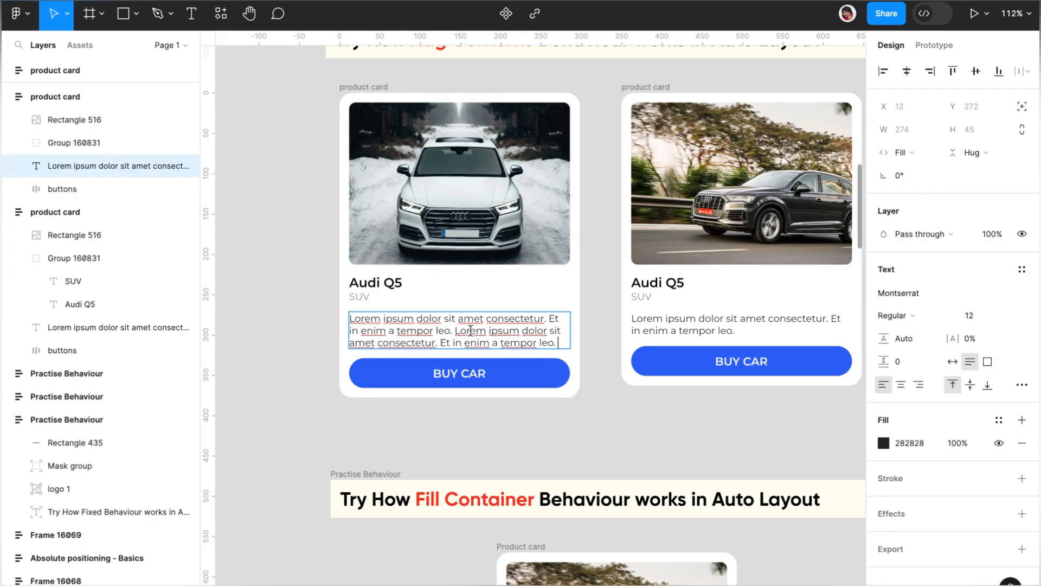
{"action": "key", "text": "ctrl+v"}
{"action": "key", "text": "ctrl+v"}
{"action": "key", "text": "ctrl+v"}
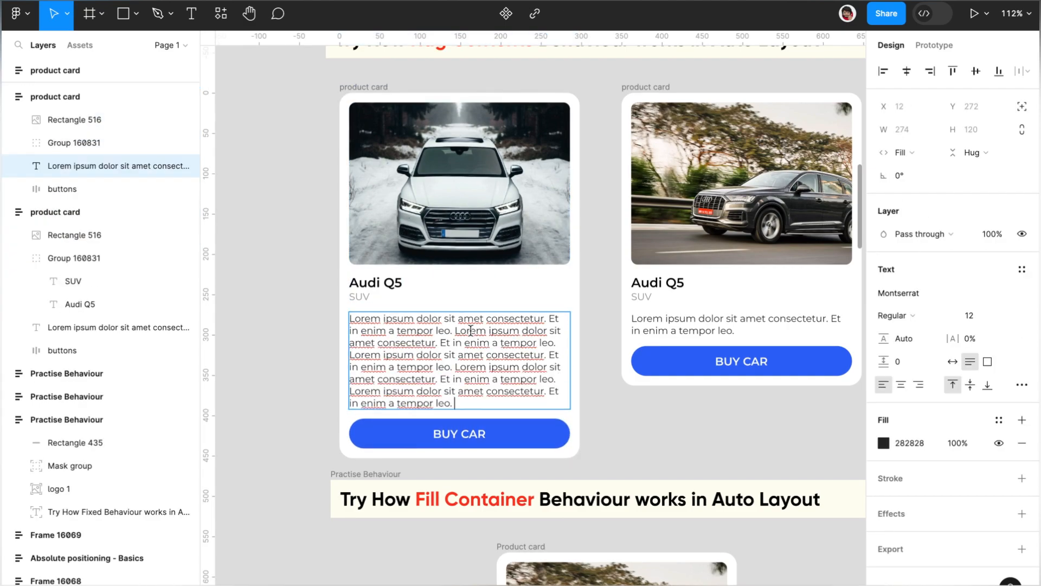
{"action": "key", "text": "ctrl+z"}
{"action": "key", "text": "ctrl+z"}
{"action": "key", "text": "ctrl+z"}
{"action": "key", "text": "ctrl+z"}
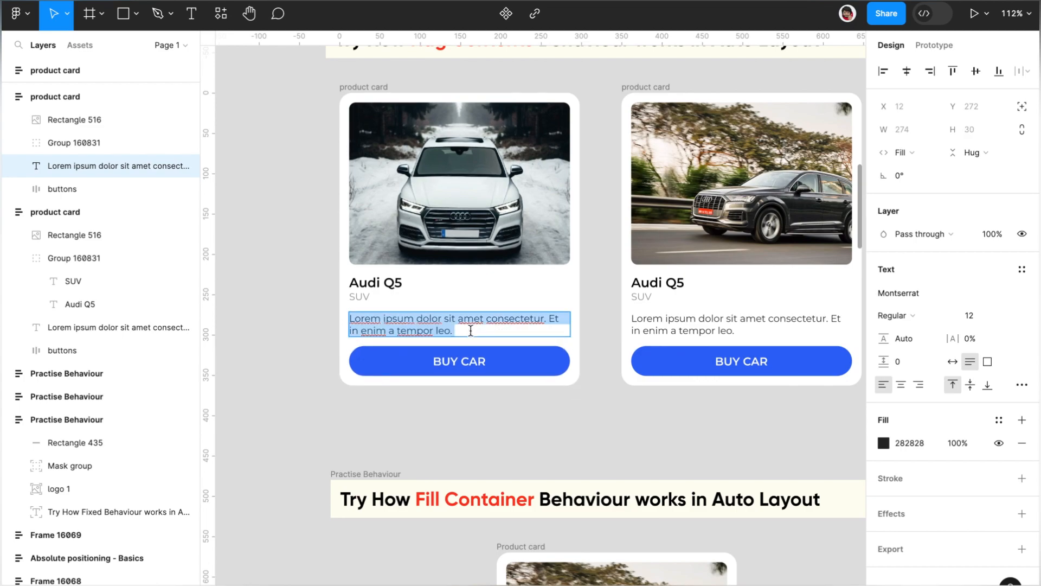
{"action": "key", "text": "Escape"}
Step: Duplicate the car image inside the first Hug Contents product card, and undo the duplication
{"action": "left_click", "coordinate": [489, 181]}
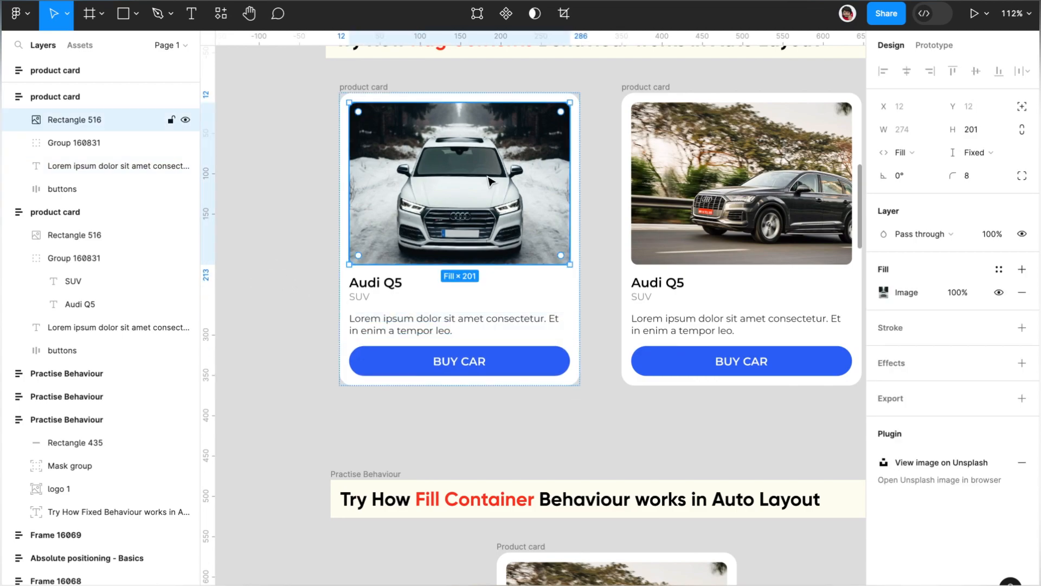
{"action": "key", "text": "ctrl+d"}
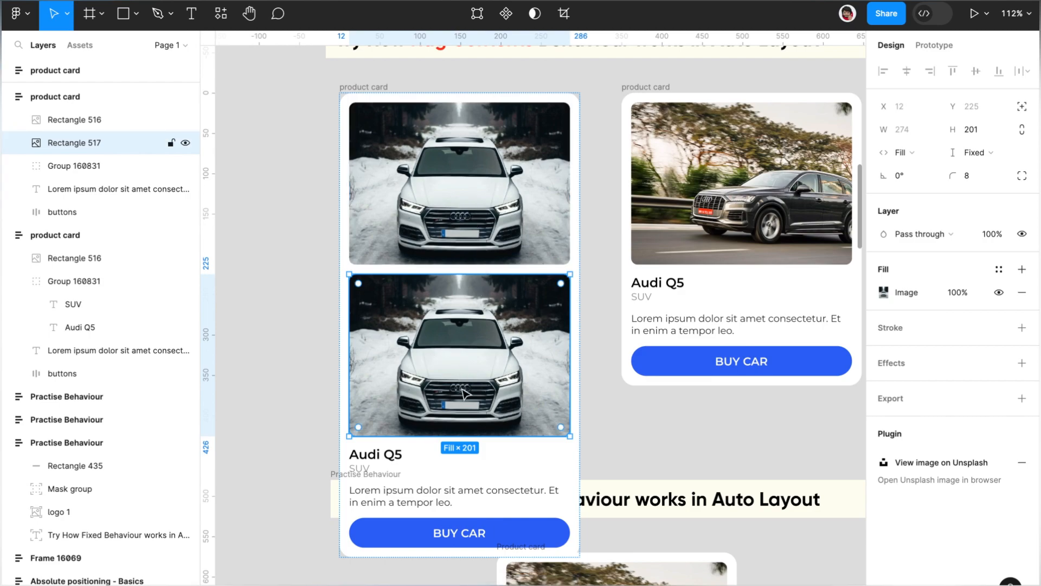
{"action": "key", "text": "ctrl+z"}
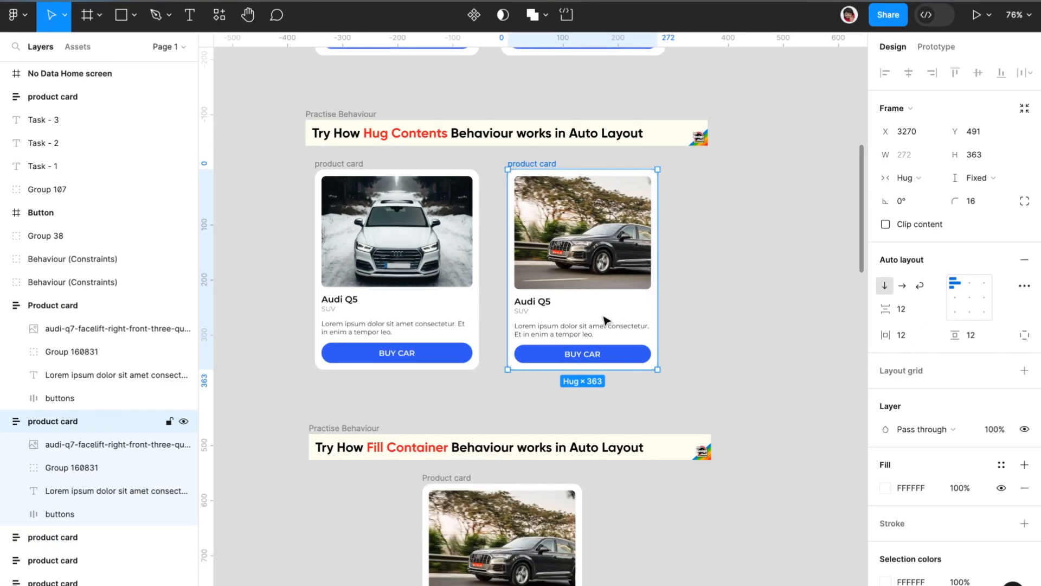
Step: Remove and restore the line break before "Et in enim a tempor leo." in the second Hug Contents card's description several times
{"action": "double_click", "coordinate": [594, 327]}
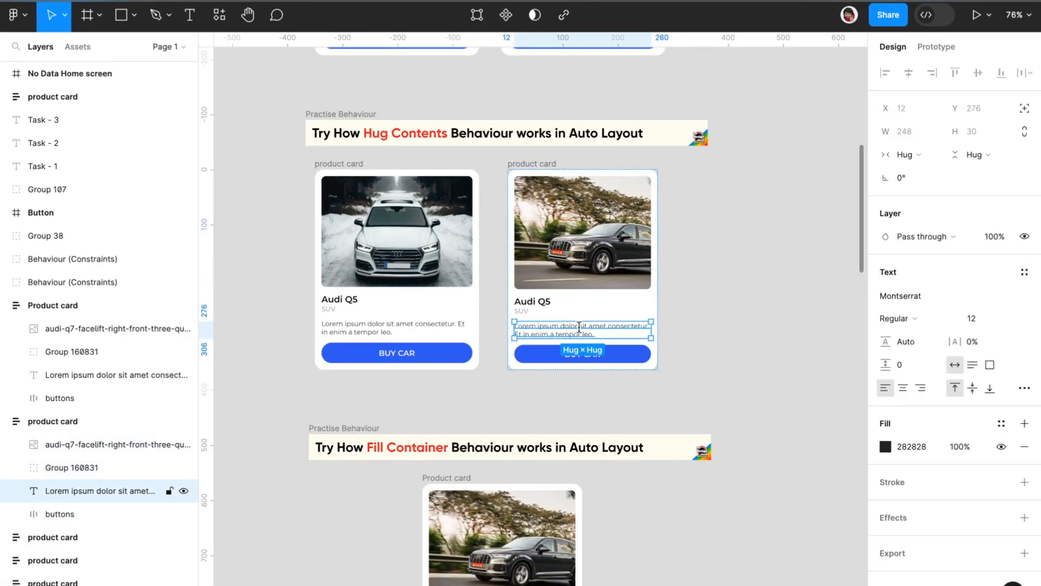
{"action": "left_click", "coordinate": [517, 331]}
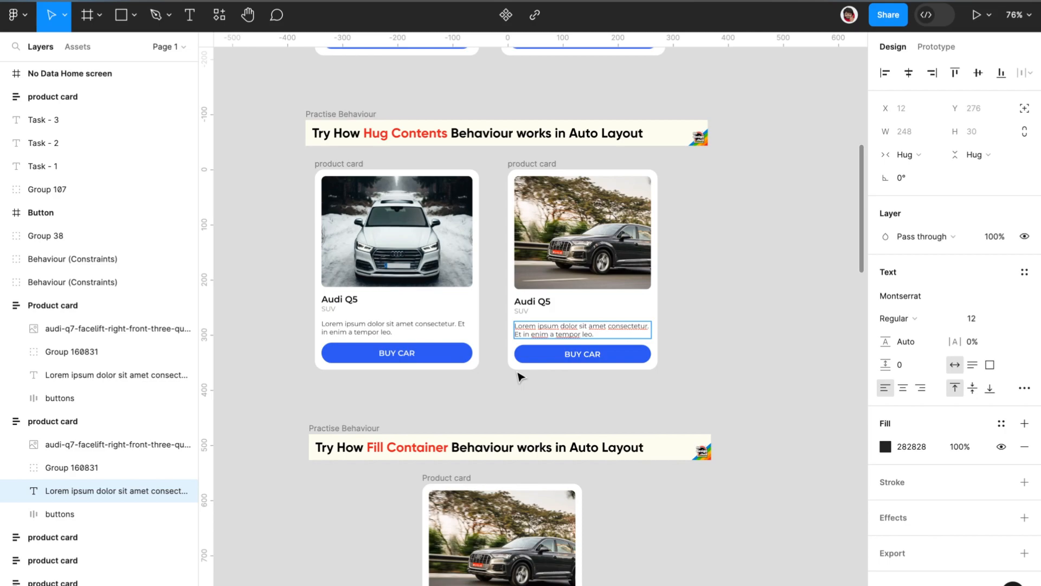
{"action": "key", "text": "BackSpace"}
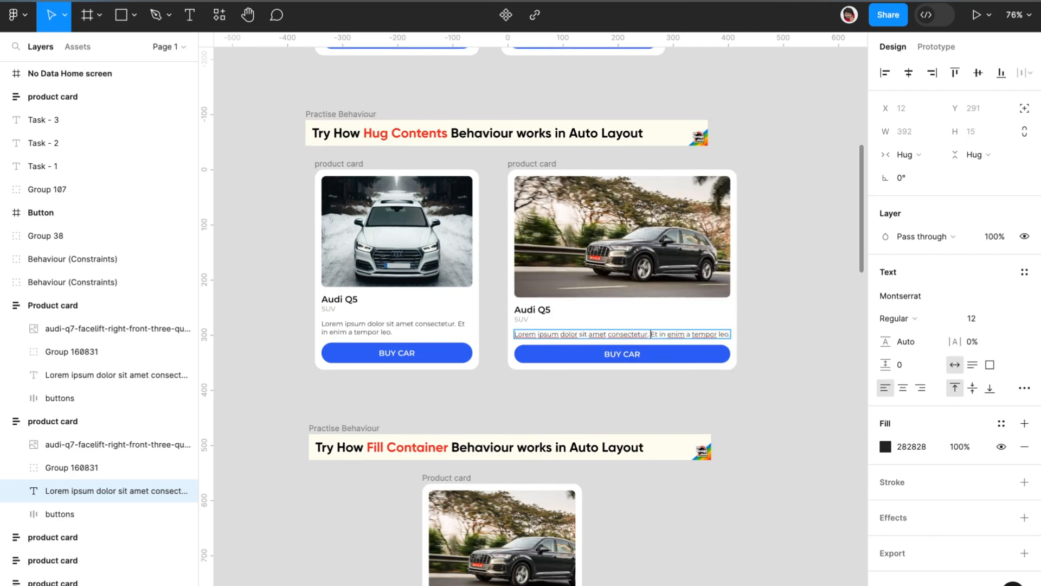
{"action": "key", "text": "Return"}
{"action": "key", "text": "BackSpace"}
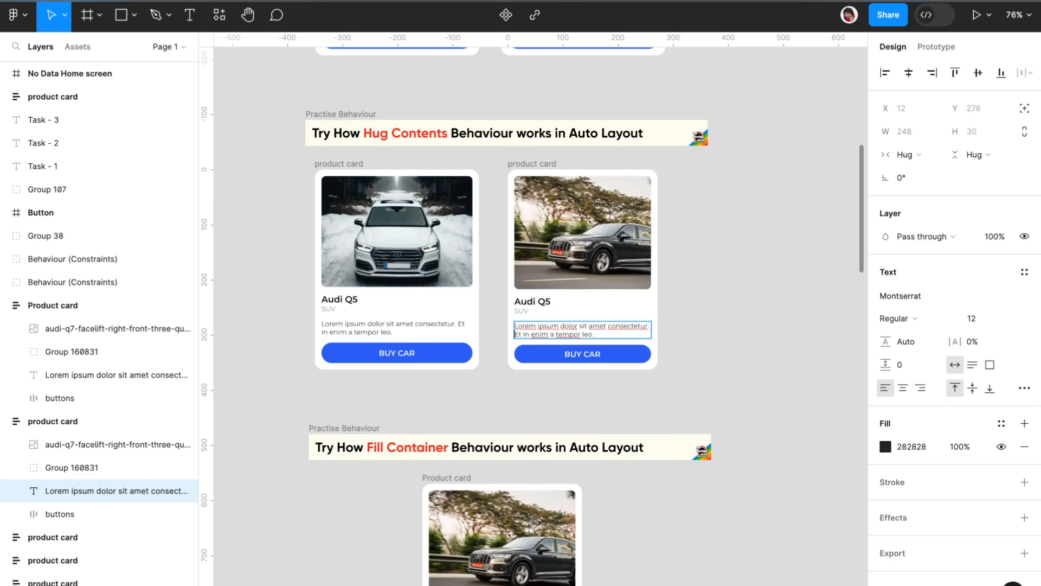
{"action": "key", "text": "Return"}
{"action": "key", "text": "BackSpace"}
{"action": "key", "text": "Return"}
{"action": "left_click", "coordinate": [679, 400]}
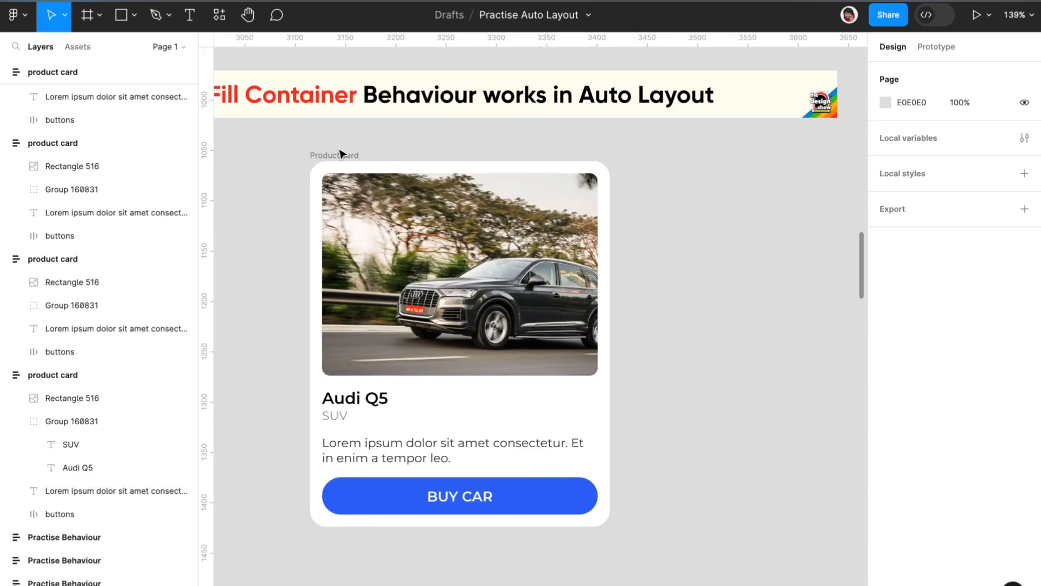
Step: Select the product card under the Fill Container behaviour banner and try resizing it
{"action": "left_click", "coordinate": [339, 151]}
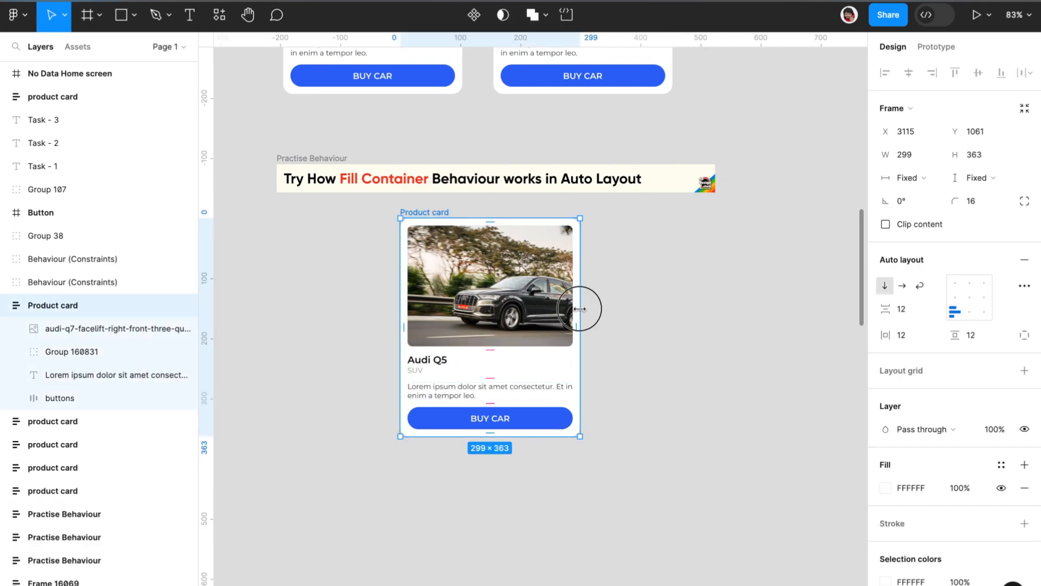
{"action": "mouse_move", "coordinate": [580, 309]}
{"action": "left_mouse_down"}
{"action": "mouse_move", "coordinate": [527, 310]}
{"action": "mouse_move", "coordinate": [586, 314]}
{"action": "mouse_move", "coordinate": [534, 320]}
{"action": "mouse_move", "coordinate": [589, 321]}
{"action": "mouse_move", "coordinate": [539, 318]}
{"action": "mouse_move", "coordinate": [579, 319]}
{"action": "left_mouse_up"}
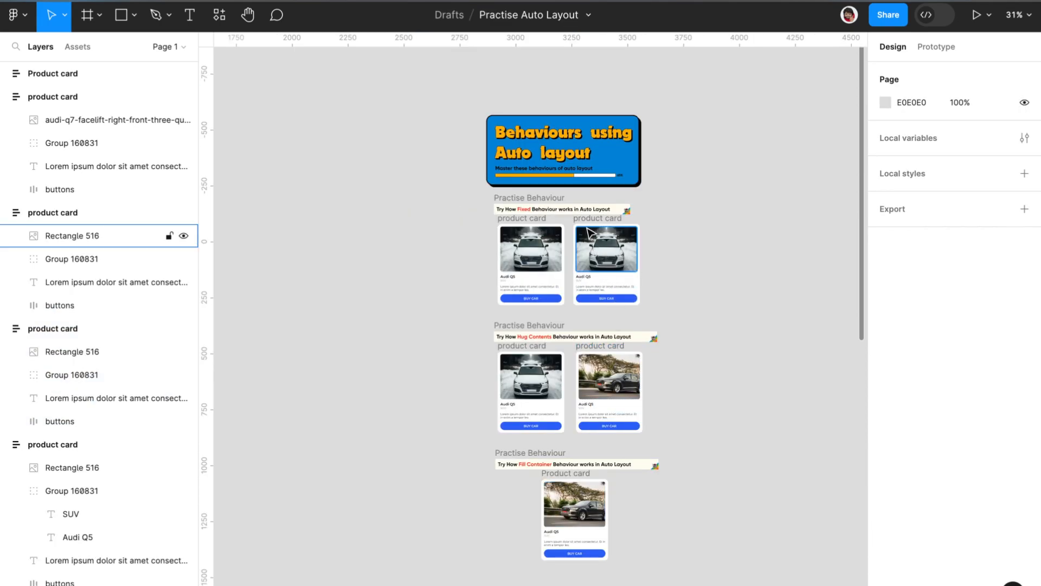
Step: Look over the whole Behaviours using Auto layout section and go to the Practise Responsive Design using Auto layout section
{"action": "scroll", "coordinate": [588, 232], "scroll_direction": "up", "scroll_amount": 10}
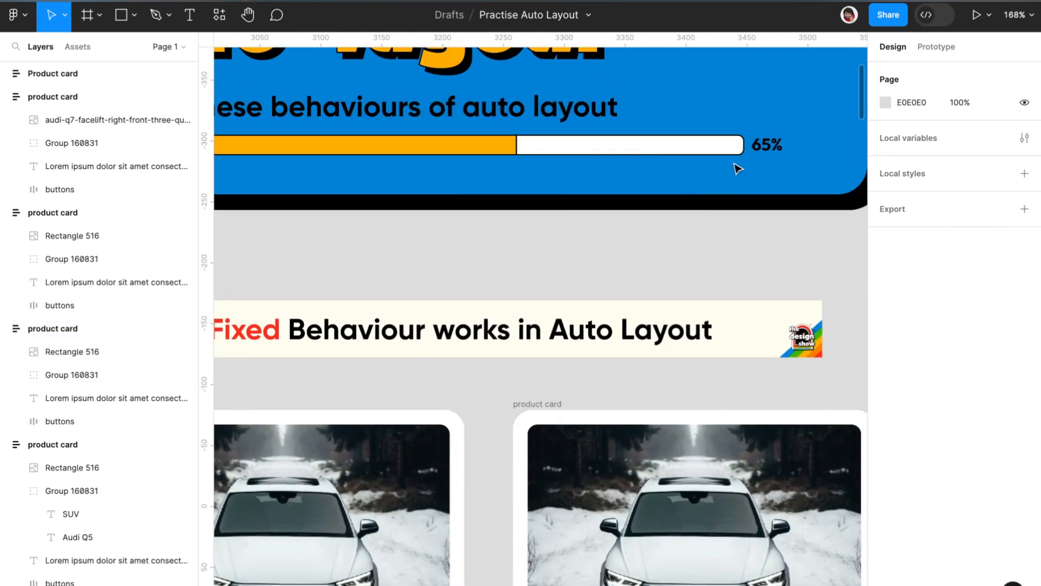
{"action": "scroll", "coordinate": [713, 204], "scroll_direction": "down", "scroll_amount": 15}
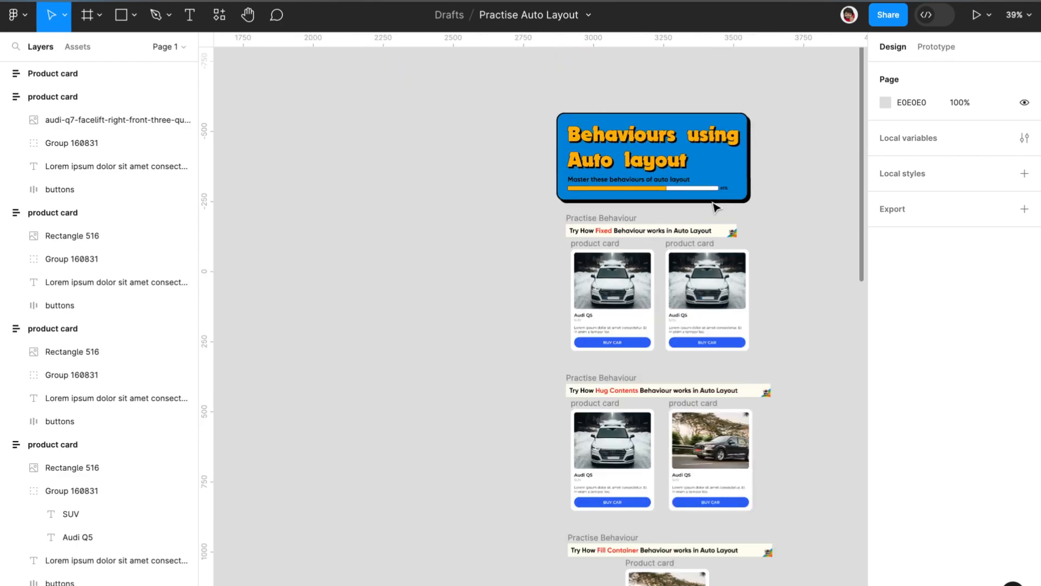
{"action": "scroll", "coordinate": [715, 208], "scroll_direction": "down", "scroll_amount": 1}
{"action": "scroll", "coordinate": [715, 208], "scroll_direction": "right", "scroll_amount": 5}
{"action": "scroll", "coordinate": [714, 207], "scroll_direction": "up", "scroll_amount": 7}
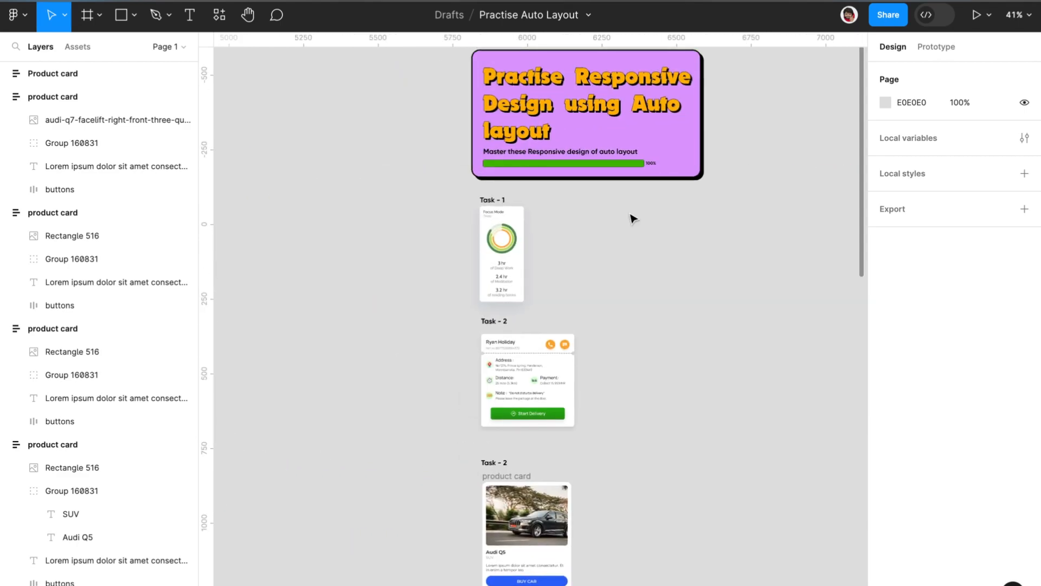
{"action": "scroll", "coordinate": [633, 219], "scroll_direction": "up", "scroll_amount": 1}
{"action": "scroll", "coordinate": [521, 217], "scroll_direction": "up", "scroll_amount": 2}
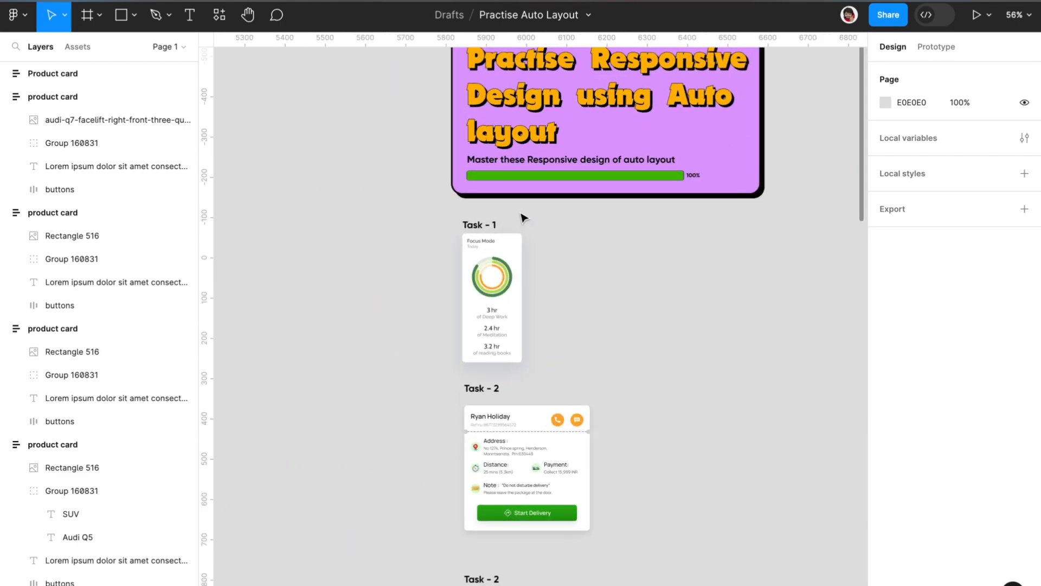
Step: Select the Task - 1 Focus Mode group and examine the practice tasks below it, including the delivery card and the product card
{"action": "scroll", "coordinate": [507, 244], "scroll_direction": "up", "scroll_amount": 1}
{"action": "left_click", "coordinate": [493, 272]}
{"action": "scroll", "coordinate": [493, 271], "scroll_direction": "up", "scroll_amount": 2}
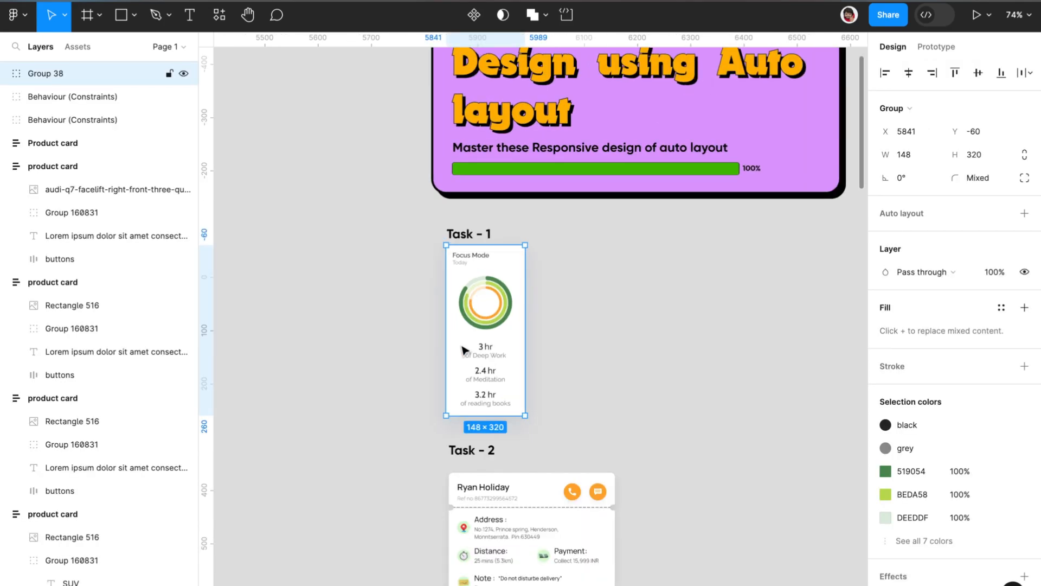
{"action": "scroll", "coordinate": [468, 362], "scroll_direction": "down", "scroll_amount": 3}
{"action": "scroll", "coordinate": [482, 361], "scroll_direction": "up", "scroll_amount": 2}
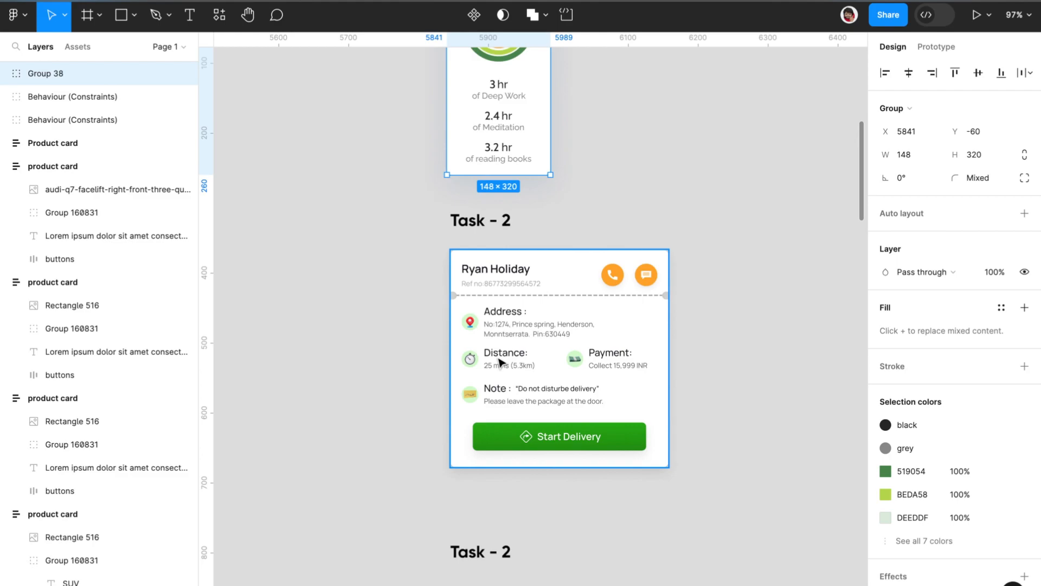
{"action": "scroll", "coordinate": [499, 362], "scroll_direction": "down", "scroll_amount": 4}
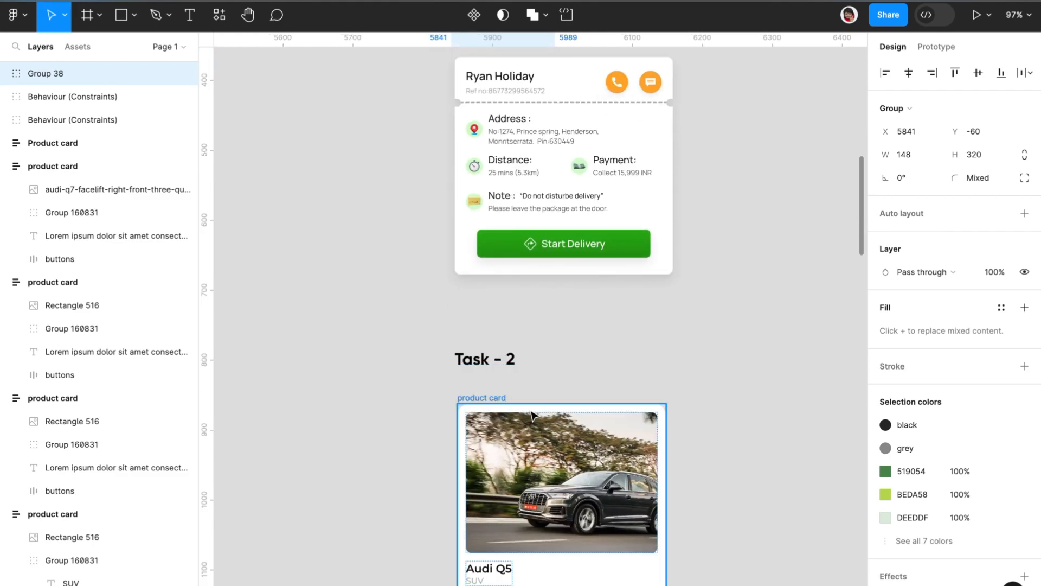
{"action": "scroll", "coordinate": [537, 411], "scroll_direction": "down", "scroll_amount": 3}
{"action": "scroll", "coordinate": [550, 404], "scroll_direction": "up", "scroll_amount": 7}
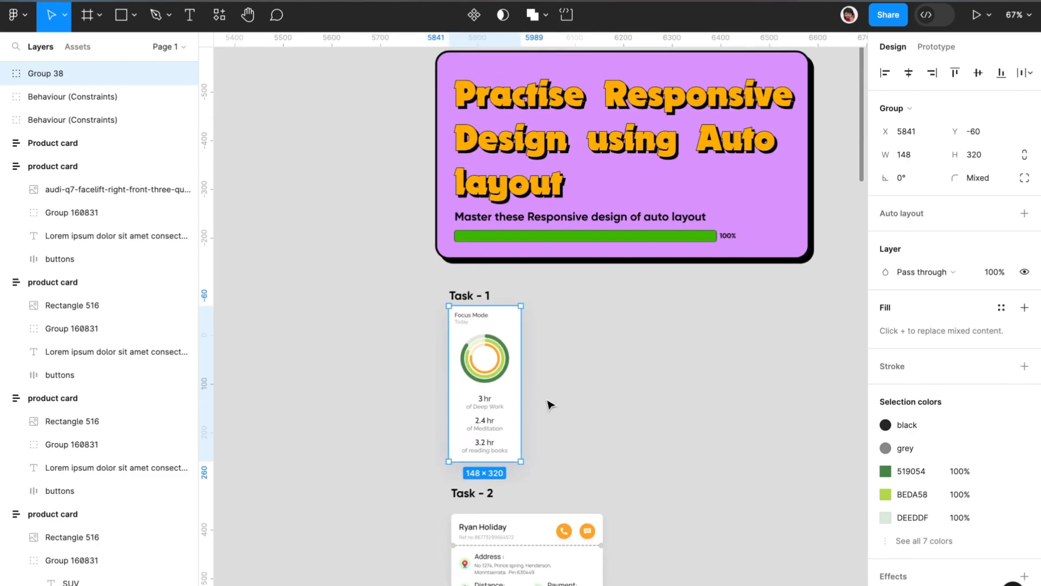